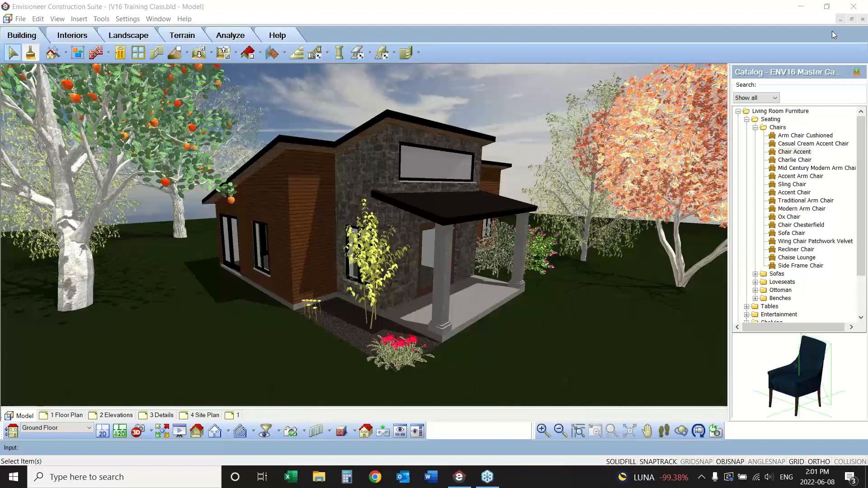
Switch to the Exterior Roof camera view and open the framing specification in the main roof's properties.
{"action": "left_click", "coordinate": [150, 436]}
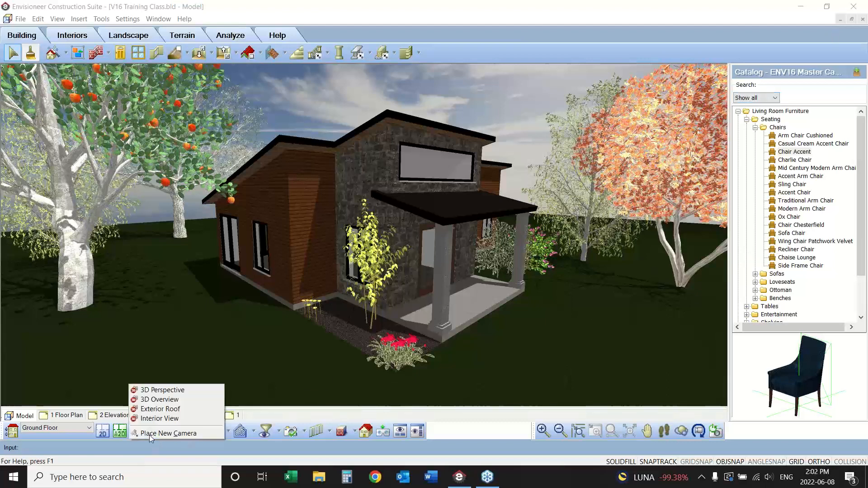
{"action": "left_click", "coordinate": [159, 409]}
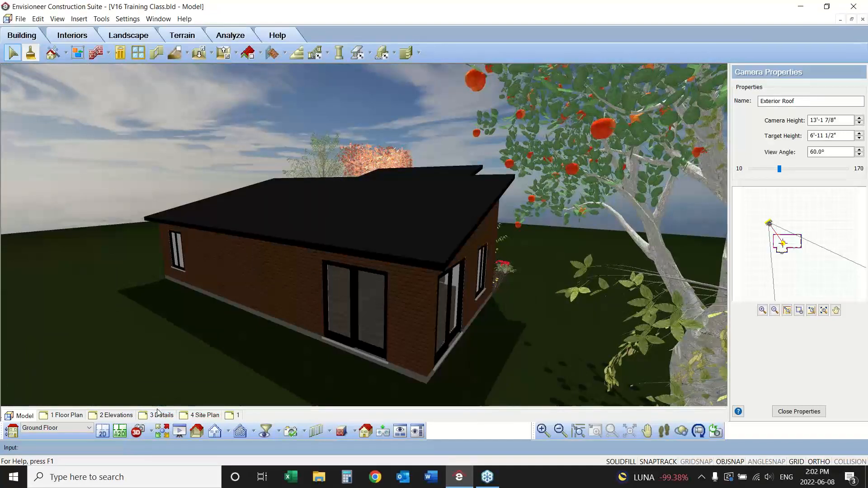
{"action": "left_click", "coordinate": [366, 230]}
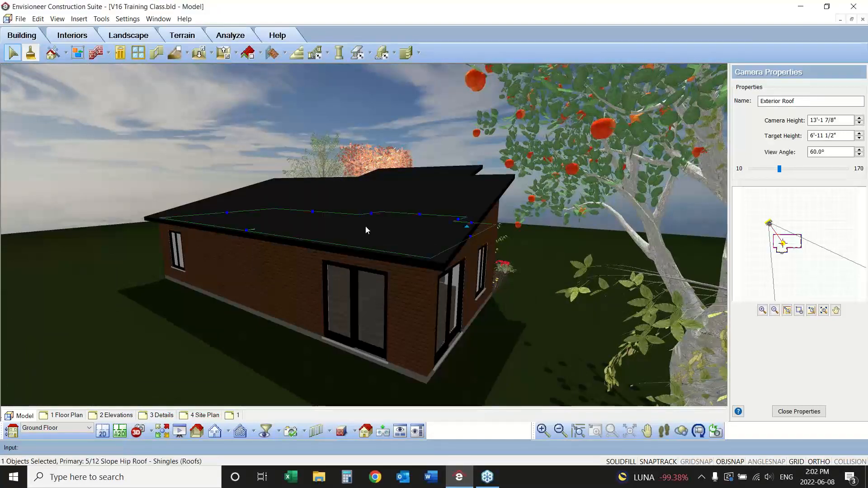
{"action": "right_click", "coordinate": [366, 231]}
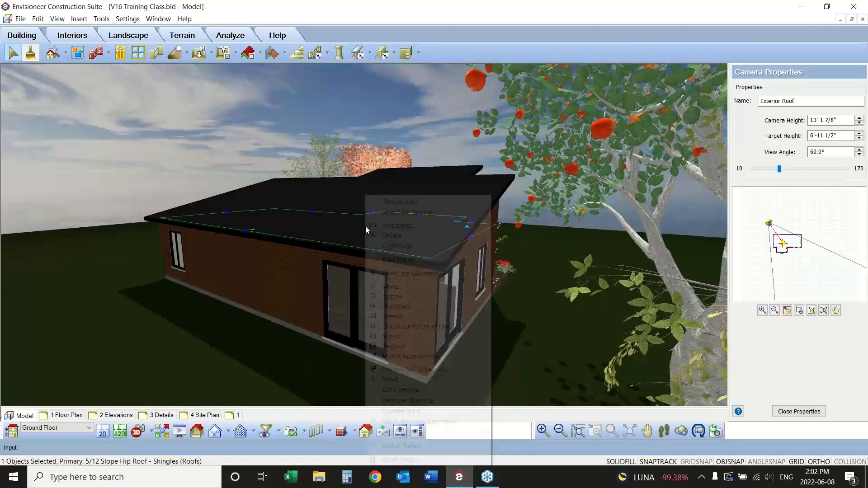
{"action": "left_click", "coordinate": [400, 225]}
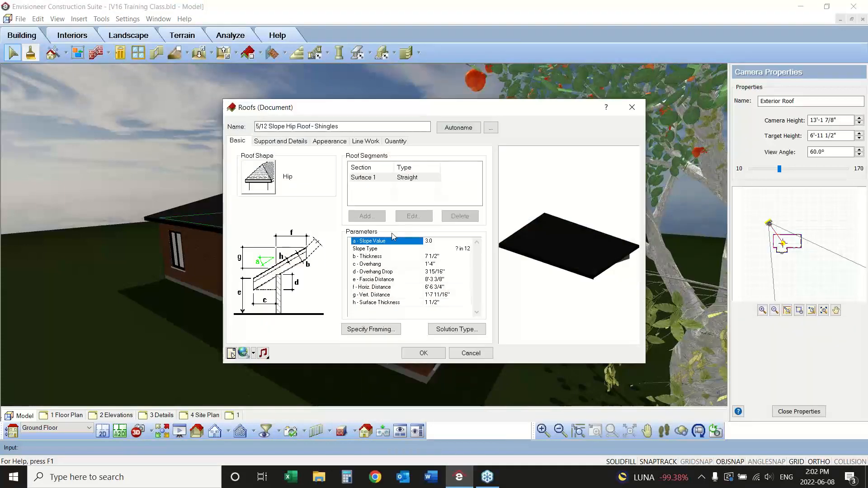
{"action": "left_click", "coordinate": [360, 329]}
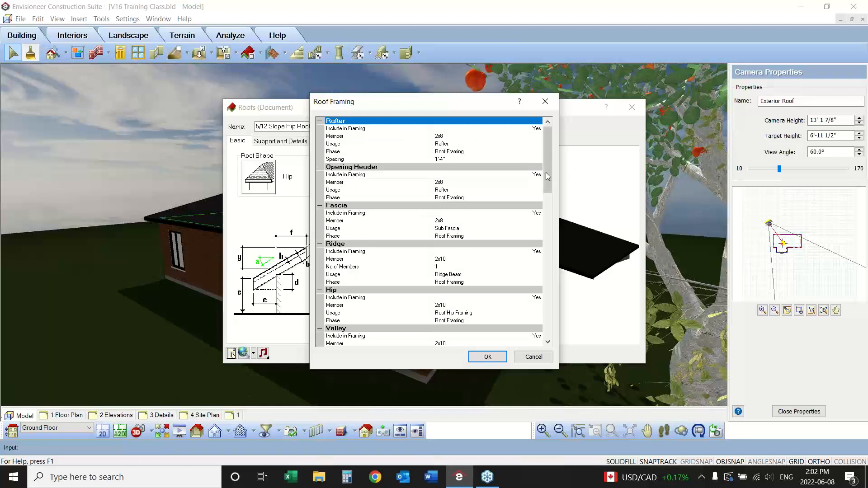
Include purlins in the roof framing, using the 2x4 dimensional lumber member from the catalog.
{"action": "left_click_drag", "start_coordinate": [546, 173], "coordinate": [546, 300]}
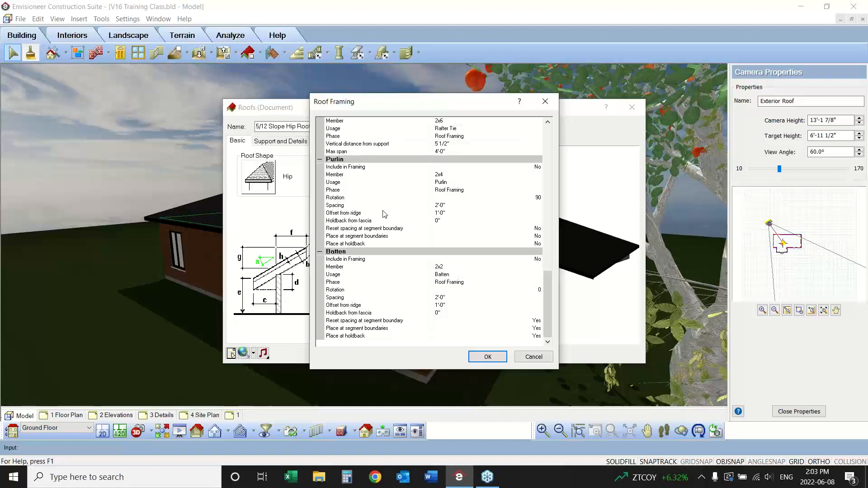
{"action": "left_click", "coordinate": [538, 168]}
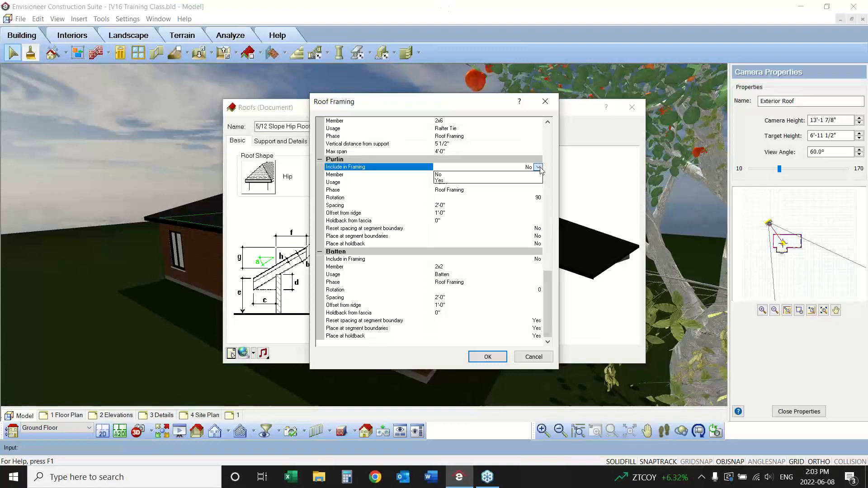
{"action": "left_click", "coordinate": [439, 181]}
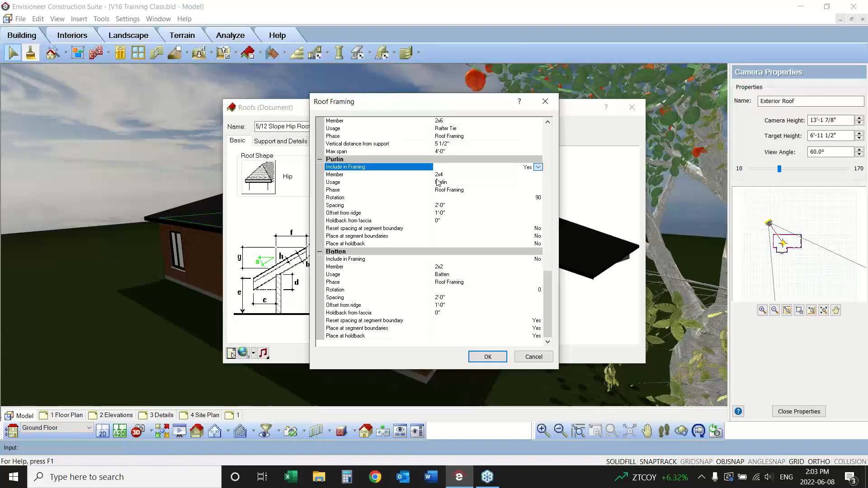
{"action": "left_click", "coordinate": [445, 176]}
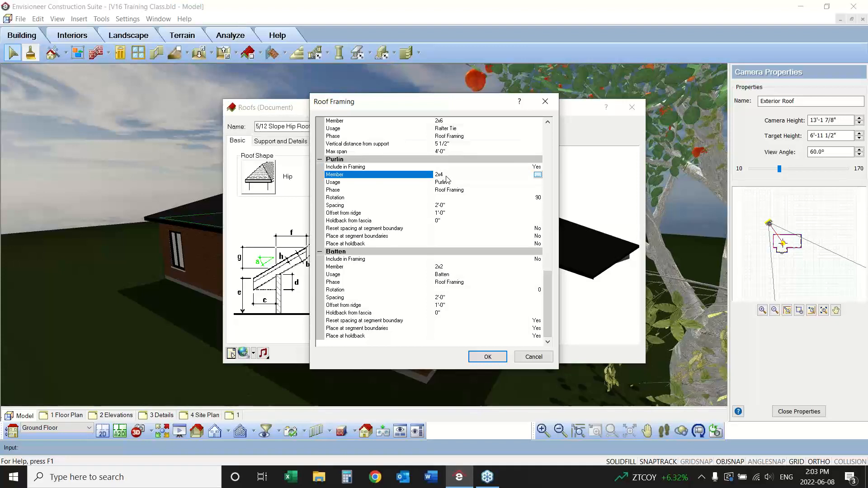
{"action": "left_click", "coordinate": [538, 175]}
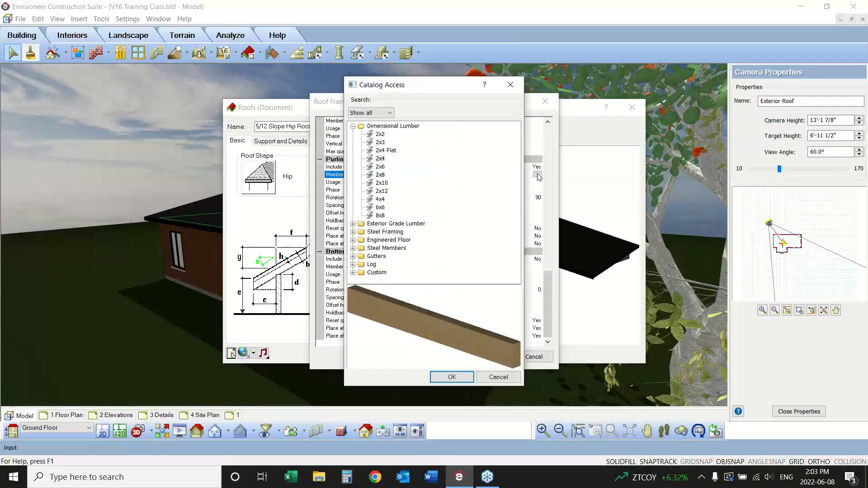
{"action": "left_click", "coordinate": [451, 377]}
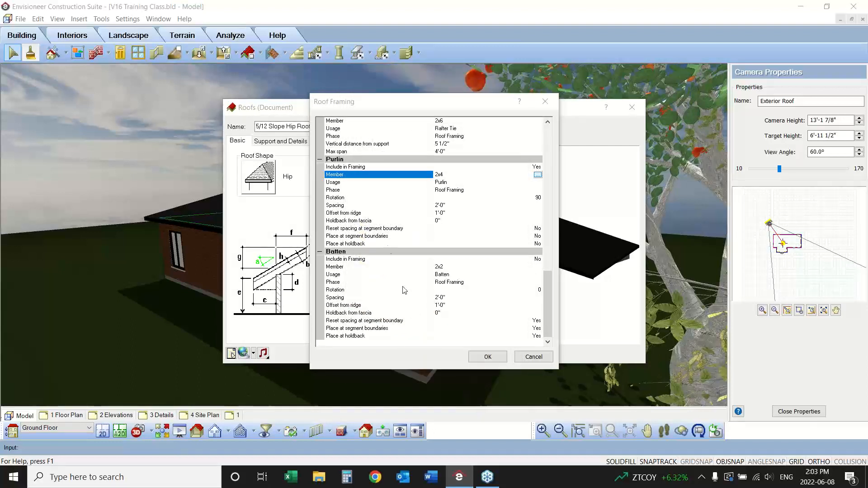
Examine the usage and phase choices available for the purlins.
{"action": "left_click", "coordinate": [341, 182]}
{"action": "left_click", "coordinate": [340, 189]}
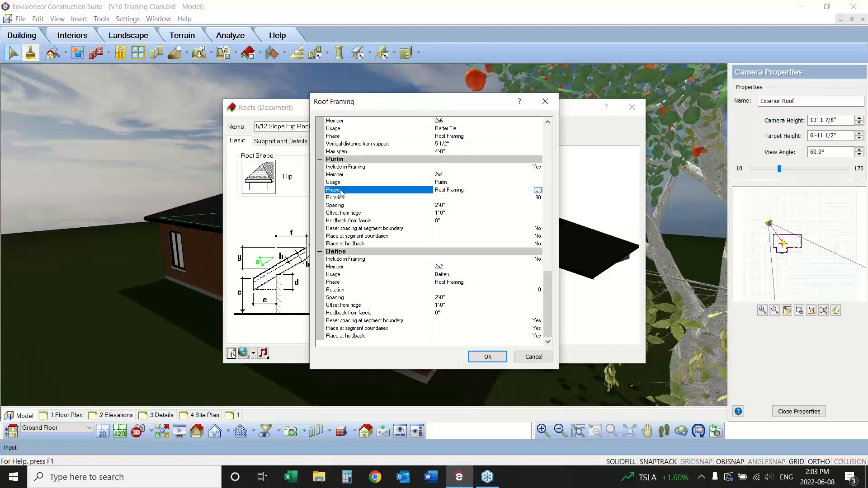
{"action": "left_click", "coordinate": [470, 182]}
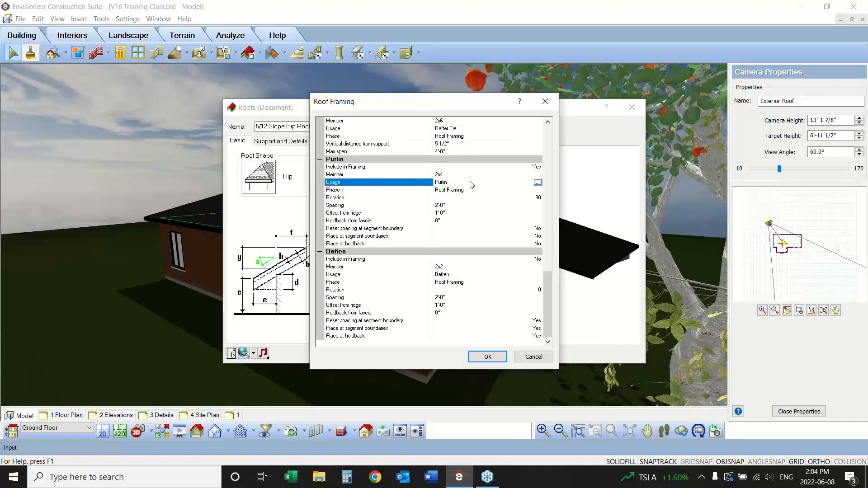
{"action": "left_click", "coordinate": [537, 182]}
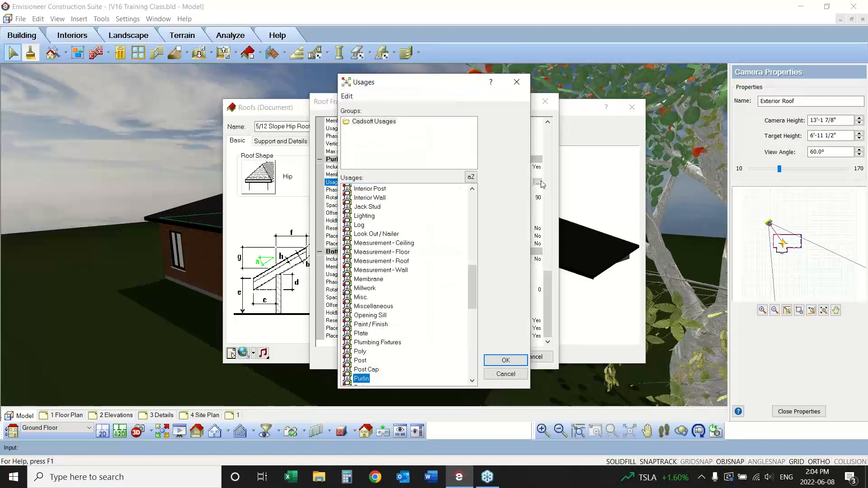
{"action": "left_click", "coordinate": [505, 360]}
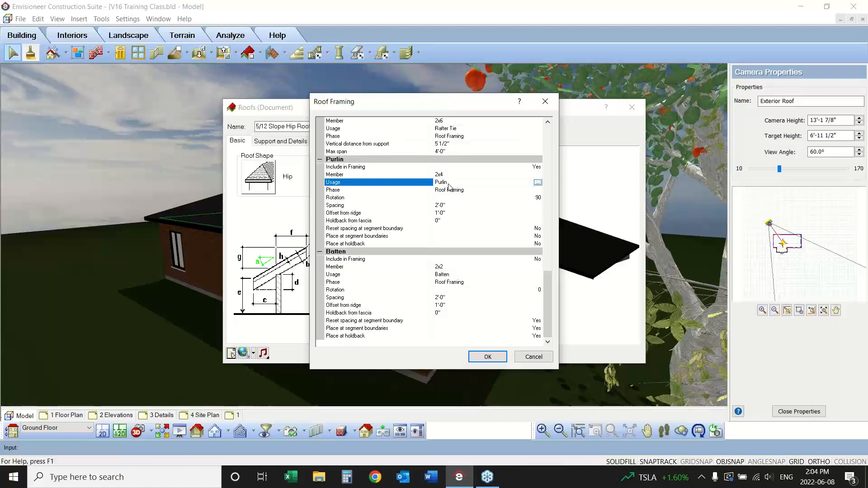
{"action": "left_click", "coordinate": [446, 192]}
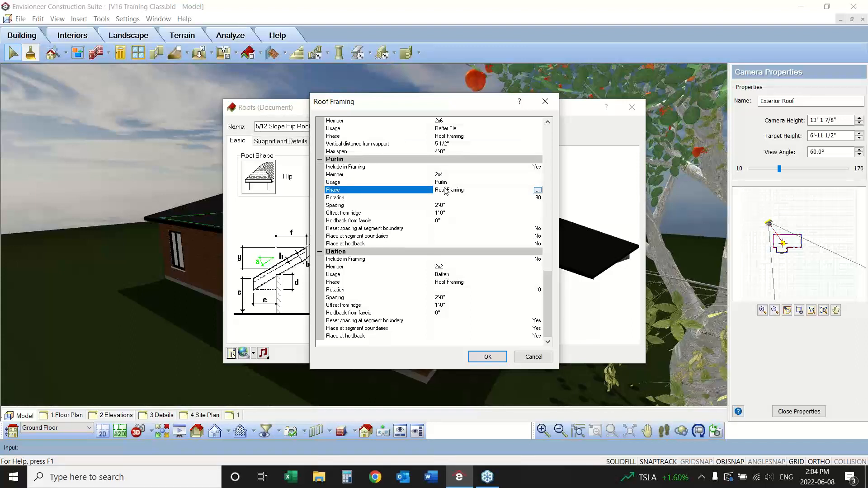
{"action": "left_click", "coordinate": [537, 190]}
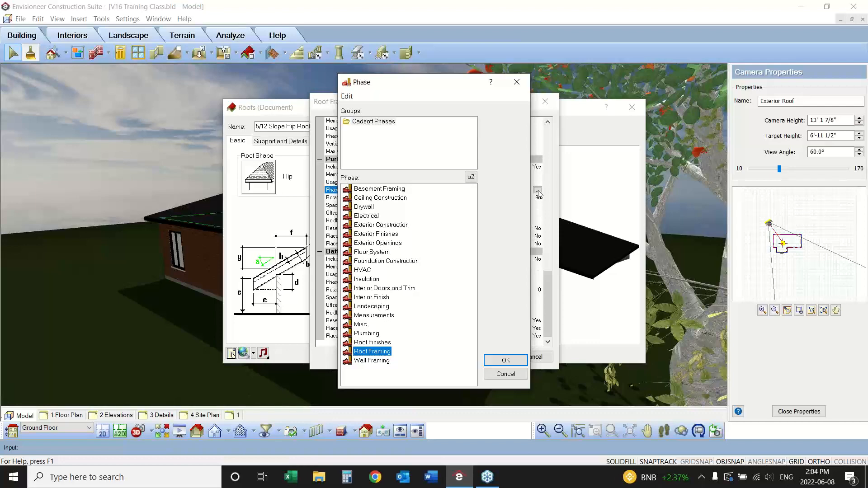
{"action": "left_click", "coordinate": [502, 375]}
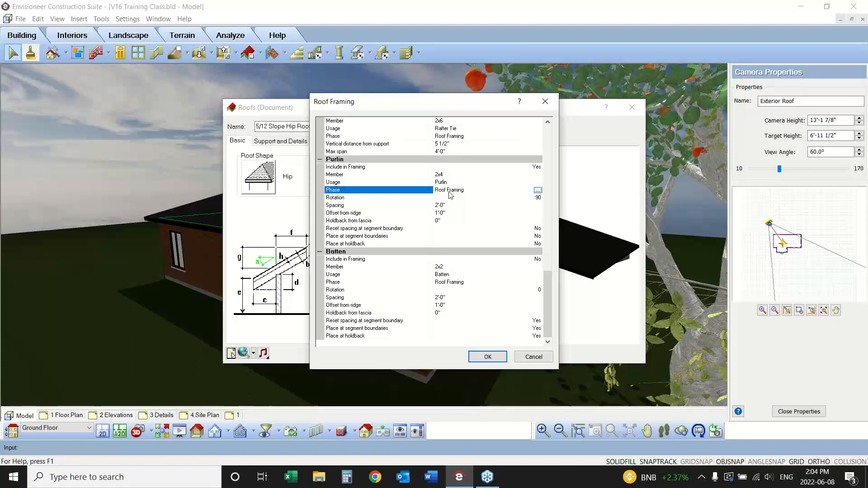
Choose a rotation of 90 for the purlin member.
{"action": "left_click", "coordinate": [445, 176]}
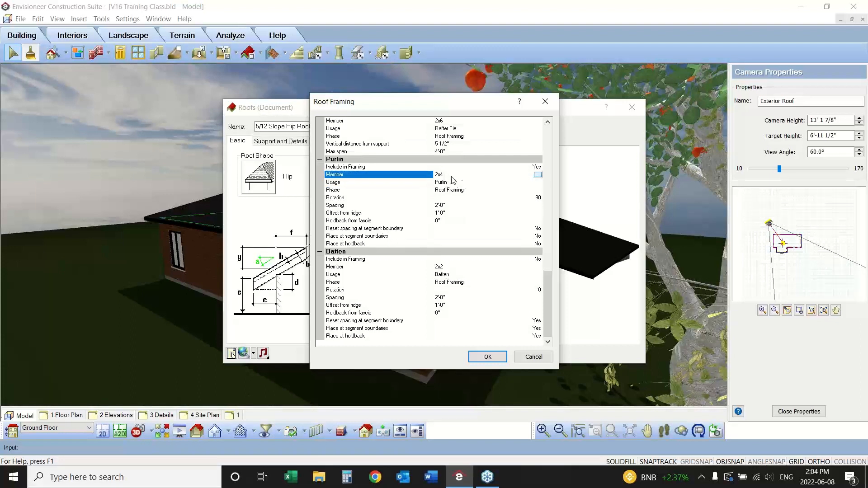
{"action": "left_click", "coordinate": [527, 199]}
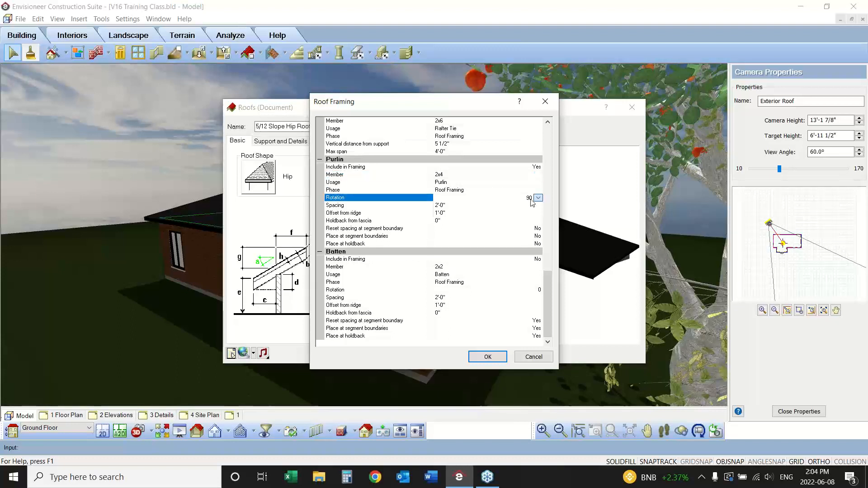
{"action": "left_click", "coordinate": [538, 198]}
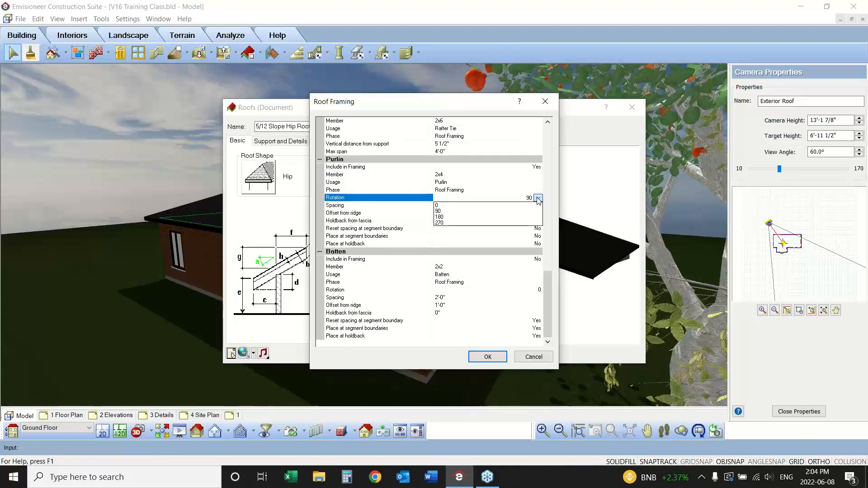
{"action": "left_click", "coordinate": [454, 211]}
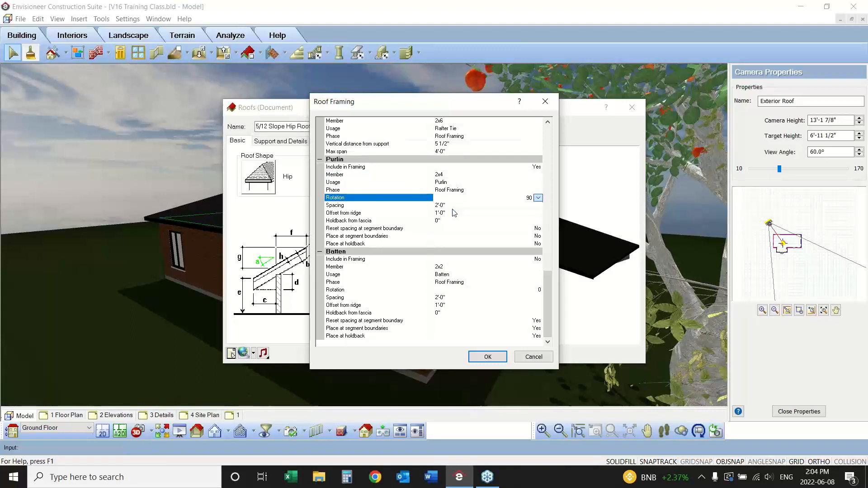
{"action": "left_click", "coordinate": [859, 160]}
{"action": "mouse_move", "coordinate": [142, 192]}
{"action": "left_mouse_down"}
{"action": "mouse_move", "coordinate": [146, 138]}
{"action": "mouse_move", "coordinate": [170, 134]}
{"action": "mouse_move", "coordinate": [152, 189]}
{"action": "mouse_move", "coordinate": [144, 187]}
{"action": "mouse_move", "coordinate": [145, 156]}
{"action": "mouse_move", "coordinate": [156, 131]}
{"action": "mouse_move", "coordinate": [149, 194]}
{"action": "left_mouse_up"}
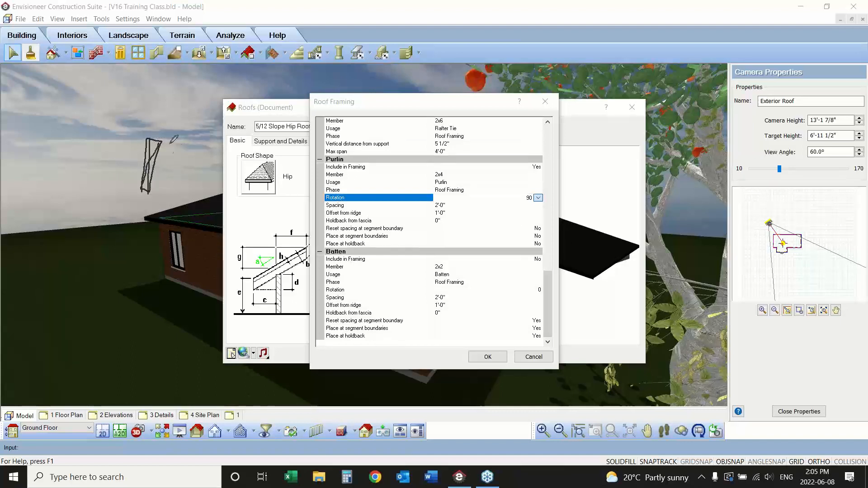
{"action": "mouse_move", "coordinate": [76, 167]}
{"action": "left_mouse_down"}
{"action": "mouse_move", "coordinate": [124, 174]}
{"action": "mouse_move", "coordinate": [130, 186]}
{"action": "mouse_move", "coordinate": [72, 186]}
{"action": "mouse_move", "coordinate": [75, 170]}
{"action": "mouse_move", "coordinate": [118, 184]}
{"action": "mouse_move", "coordinate": [131, 172]}
{"action": "mouse_move", "coordinate": [74, 174]}
{"action": "left_mouse_up"}
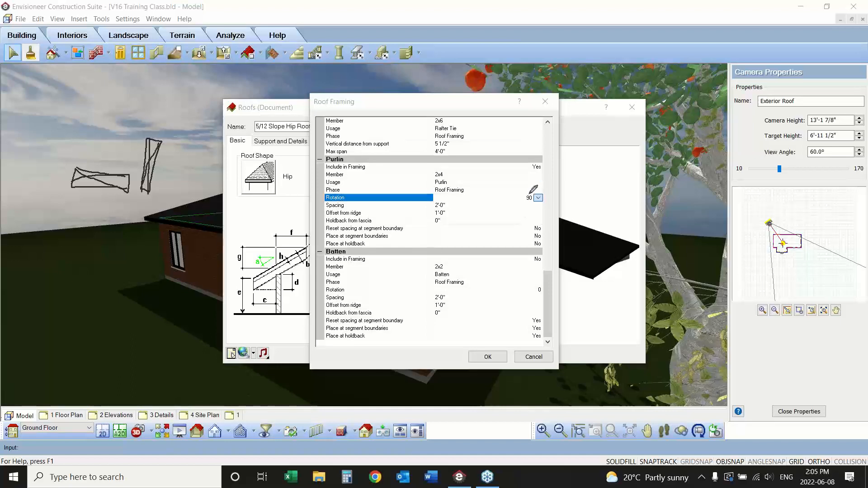
{"action": "mouse_move", "coordinate": [535, 200]}
{"action": "left_mouse_down"}
{"action": "mouse_move", "coordinate": [499, 179]}
{"action": "mouse_move", "coordinate": [450, 178]}
{"action": "left_mouse_up"}
Set the purlins' holdback from fascia to 2'-0" and check their spacing, ridge offset and placement options.
{"action": "left_click", "coordinate": [454, 206]}
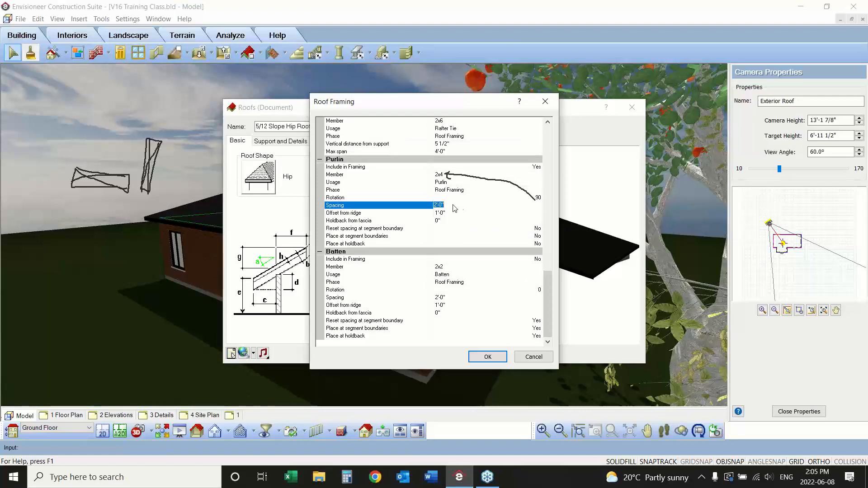
{"action": "left_click", "coordinate": [446, 205]}
{"action": "left_click", "coordinate": [445, 213]}
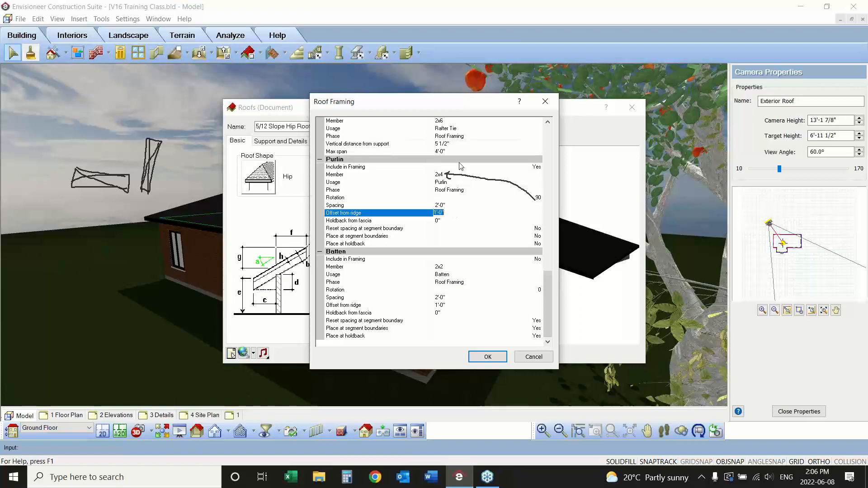
{"action": "left_click", "coordinate": [451, 221]}
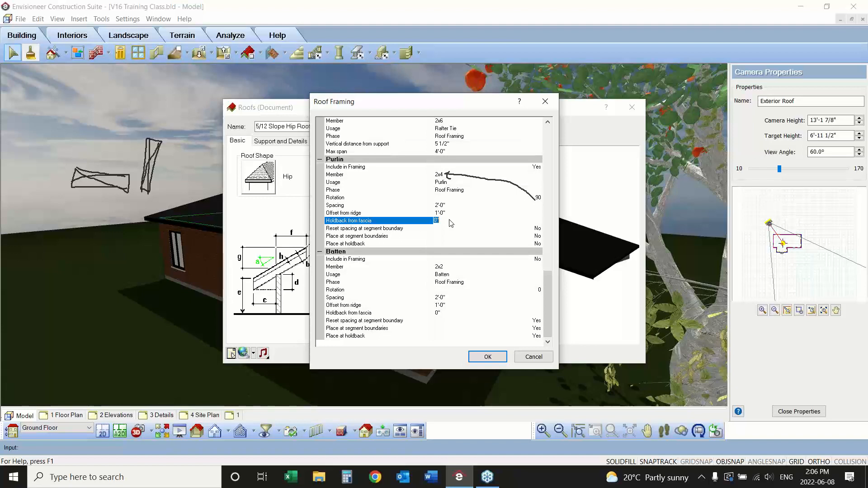
{"action": "type", "text": "2"}
{"action": "left_click", "coordinate": [455, 213]}
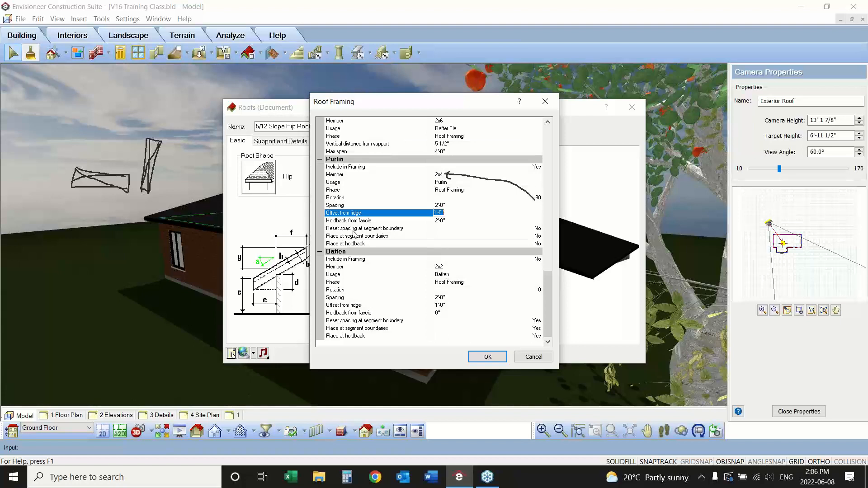
{"action": "left_click", "coordinate": [367, 236]}
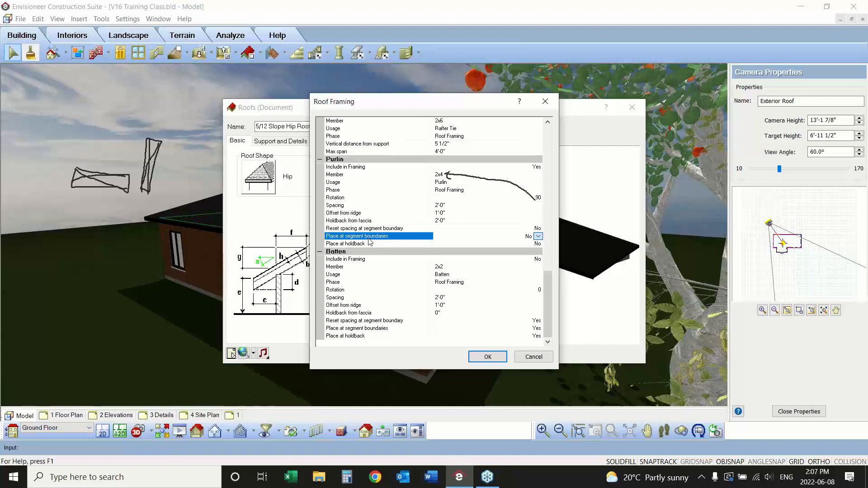
{"action": "left_click", "coordinate": [370, 244]}
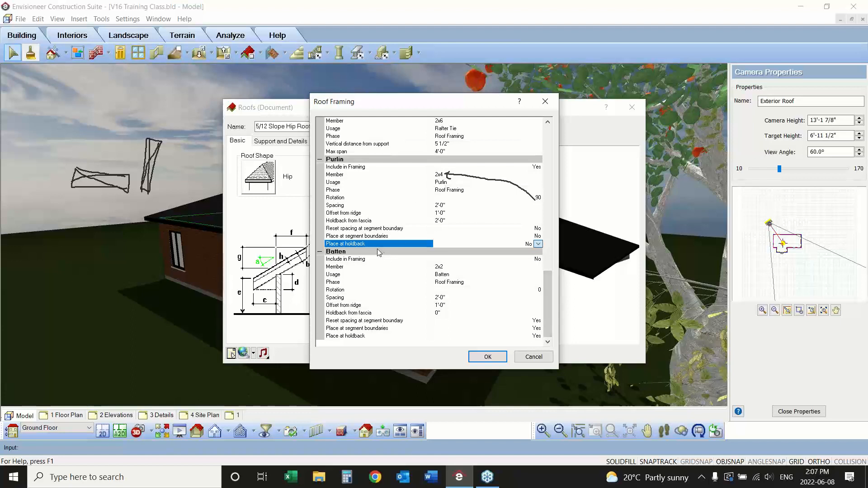
Include battens in the roof framing and check their member, usage and rotation settings.
{"action": "left_click", "coordinate": [535, 260]}
{"action": "left_click", "coordinate": [479, 273]}
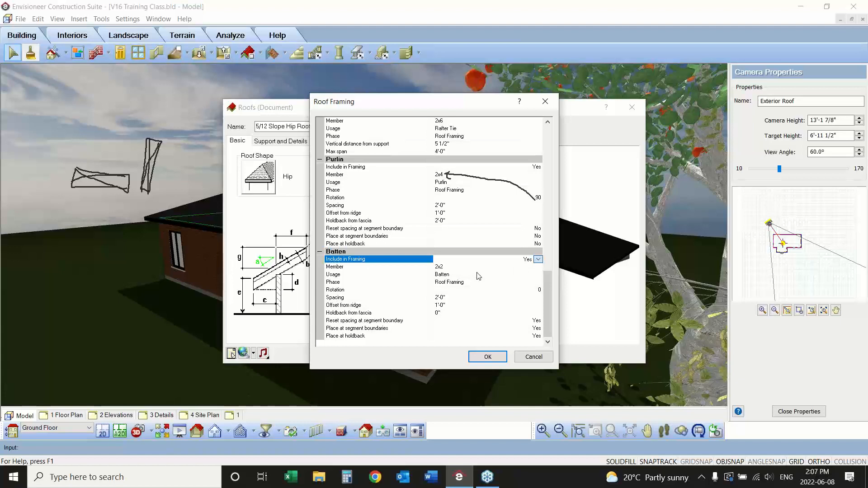
{"action": "left_click", "coordinate": [452, 266]}
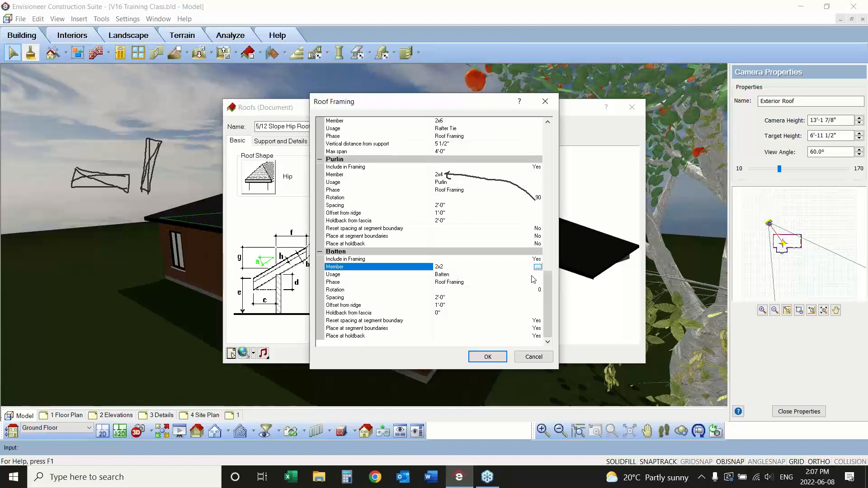
{"action": "left_click", "coordinate": [463, 275]}
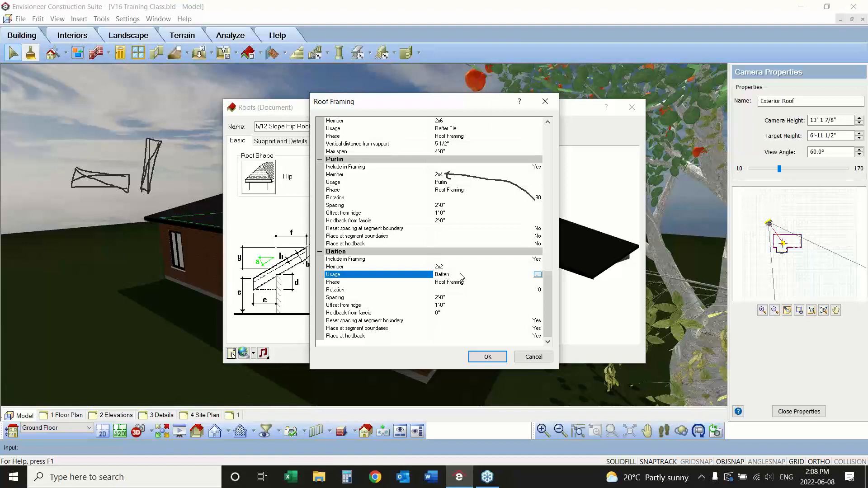
{"action": "left_click", "coordinate": [520, 291]}
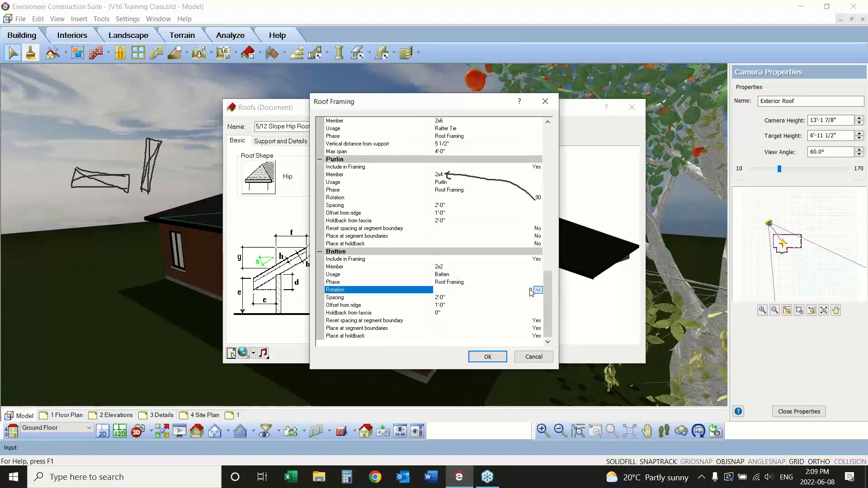
Set the battens' holdback from fascia to 2'-0" and apply the framing specification to the roof.
{"action": "left_click", "coordinate": [463, 299]}
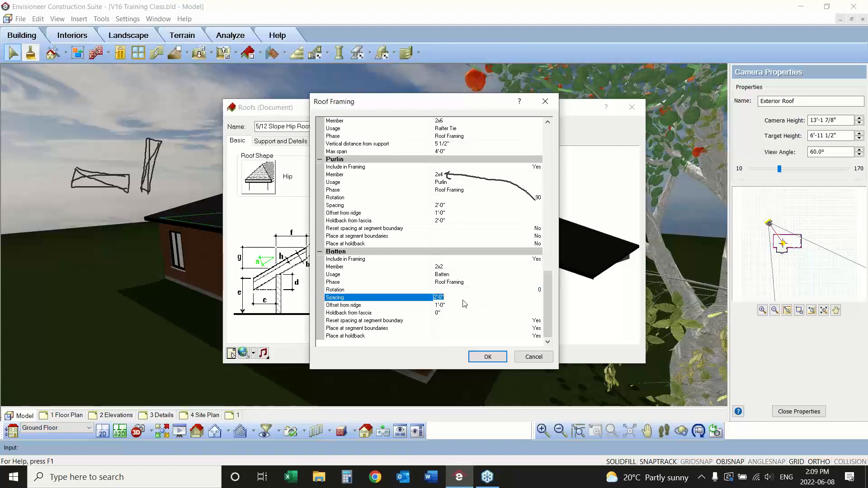
{"action": "left_click", "coordinate": [459, 305]}
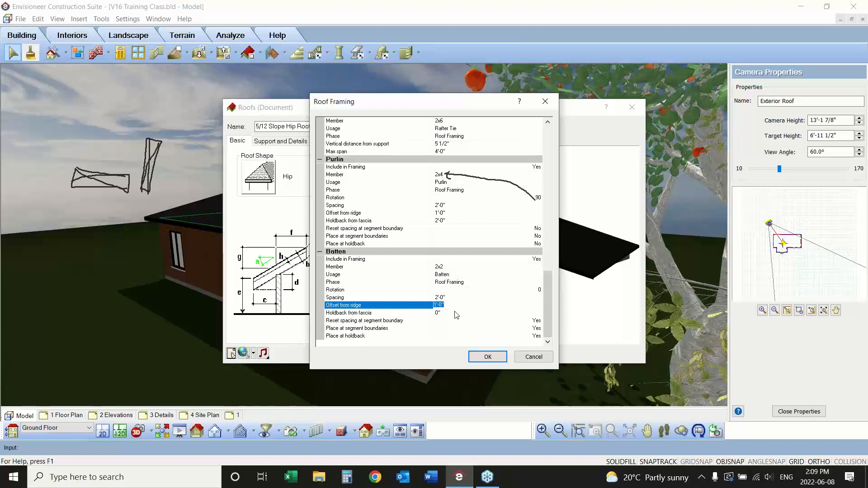
{"action": "left_click", "coordinate": [457, 313]}
{"action": "type", "text": "2"}
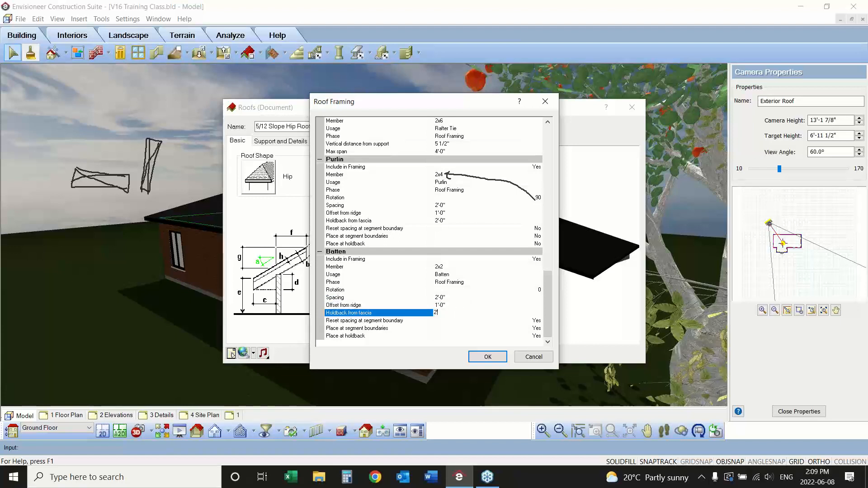
{"action": "left_click", "coordinate": [460, 306]}
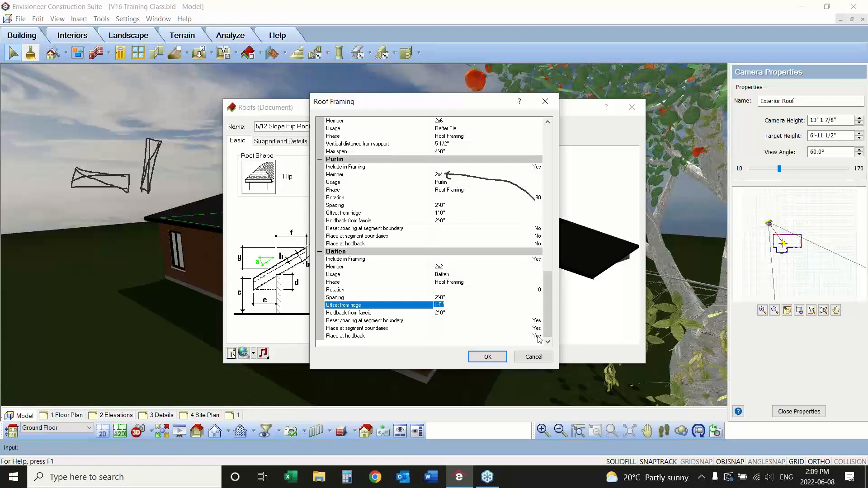
{"action": "left_click", "coordinate": [488, 357]}
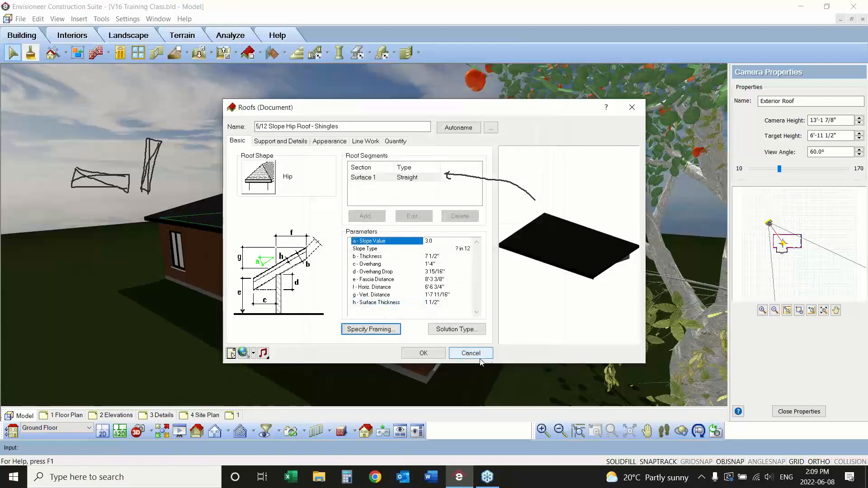
{"action": "left_click", "coordinate": [857, 162]}
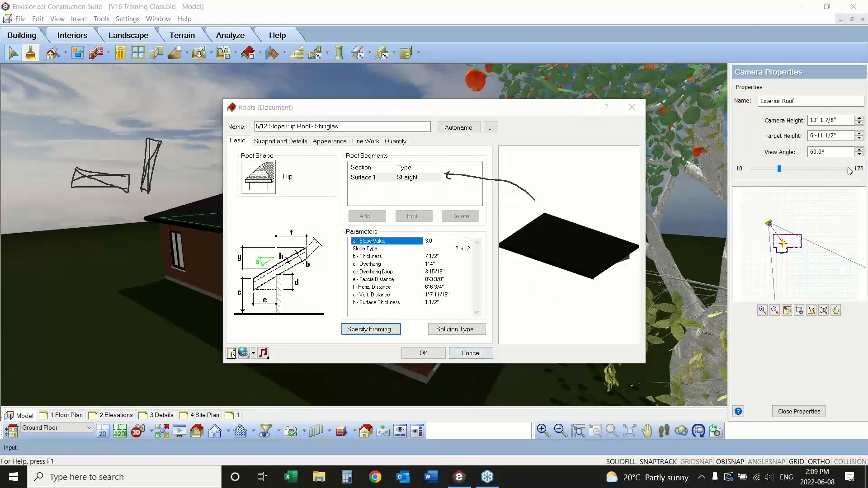
{"action": "left_click", "coordinate": [421, 353]}
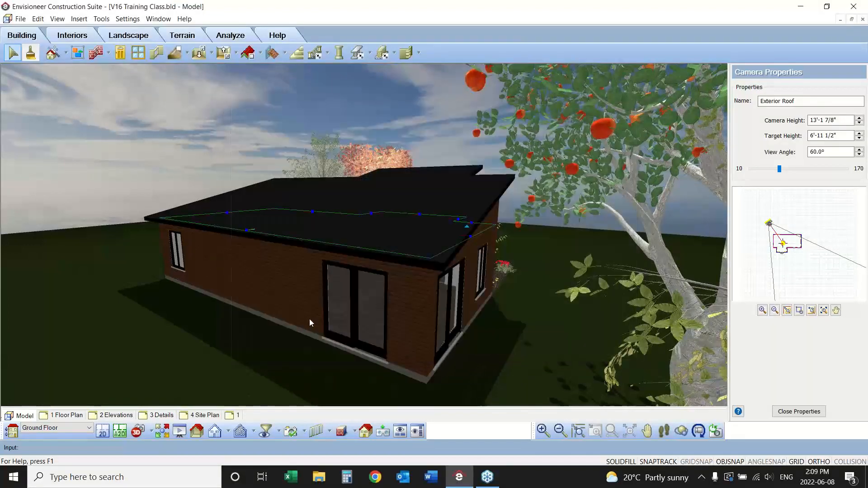
Display only the building's framing and show the 3D view in Rendered Outline mode, looking down on the roof.
{"action": "left_click", "coordinate": [57, 19]}
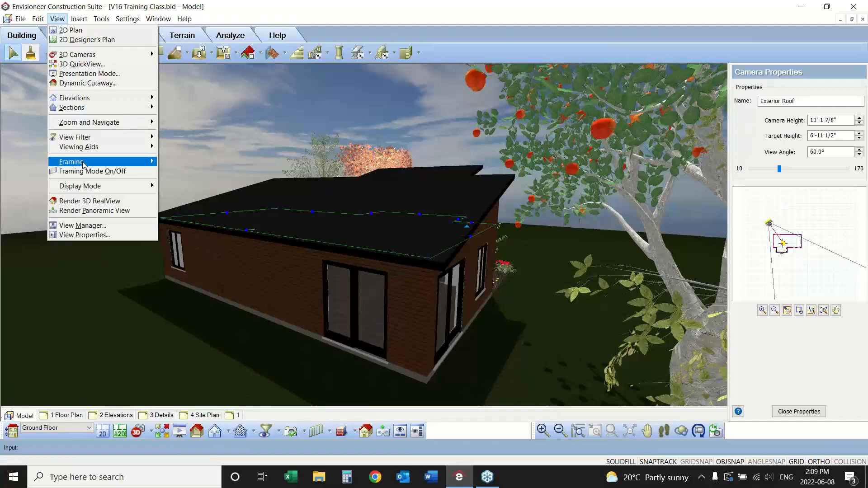
{"action": "mouse_move", "coordinate": [95, 167]}
{"action": "left_click", "coordinate": [191, 161]}
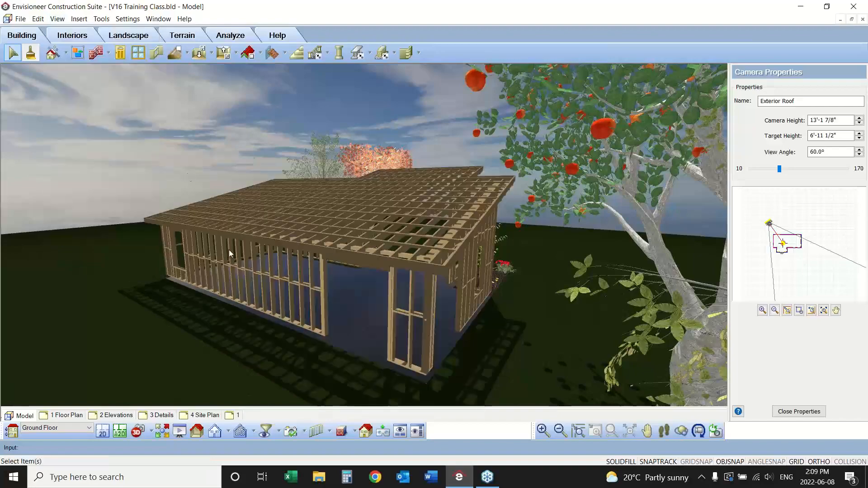
{"action": "left_click", "coordinate": [680, 430]}
{"action": "left_click_drag", "start_coordinate": [225, 260], "coordinate": [395, 266]}
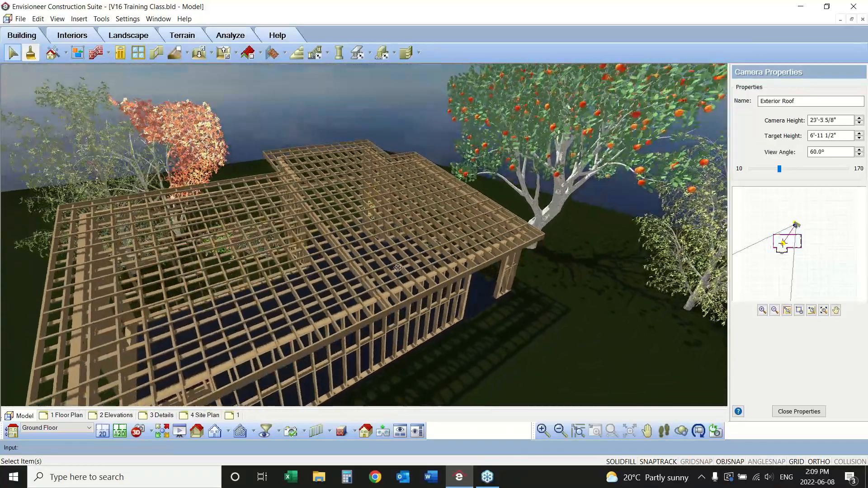
{"action": "left_click", "coordinate": [351, 432]}
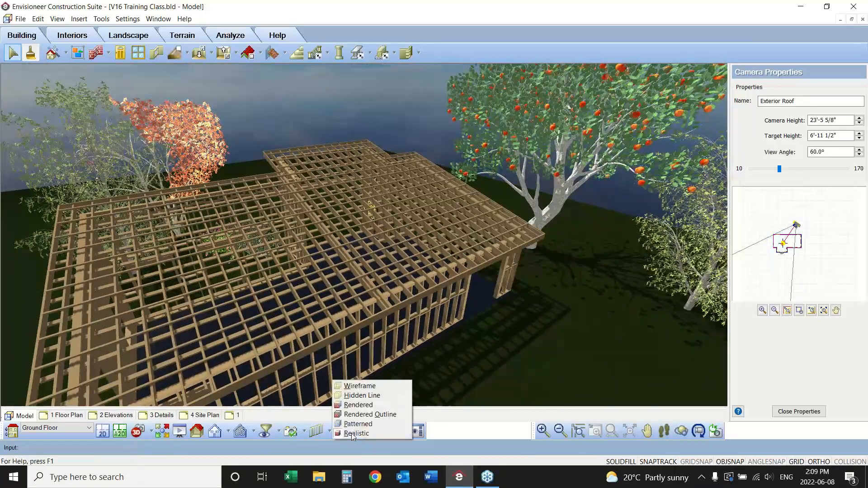
{"action": "left_click", "coordinate": [370, 414]}
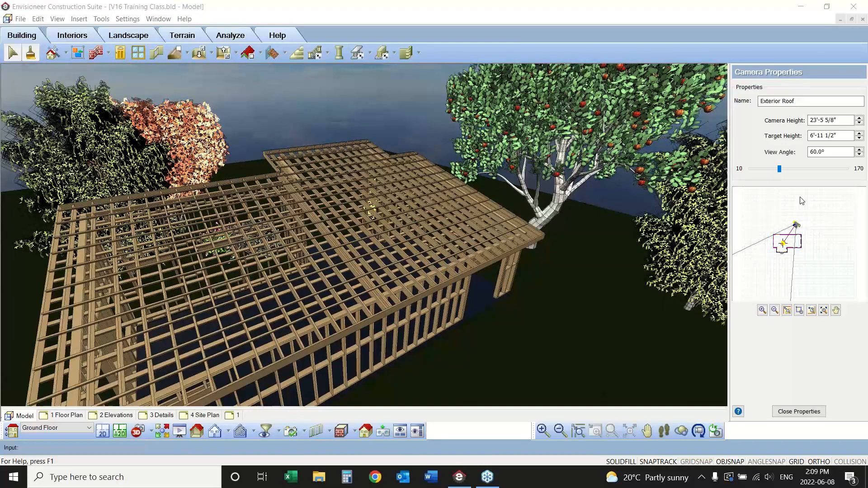
{"action": "right_click", "coordinate": [388, 253]}
{"action": "left_click", "coordinate": [389, 254]}
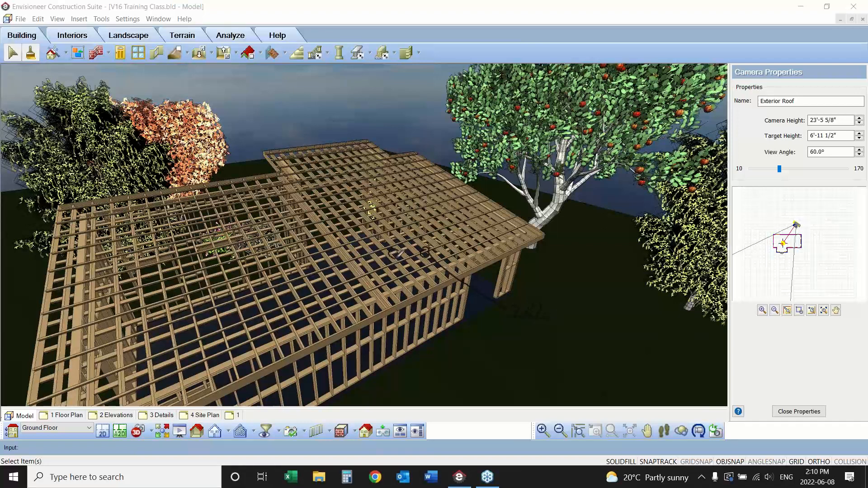
{"action": "left_click_drag", "start_coordinate": [397, 253], "coordinate": [452, 307]}
{"action": "mouse_move", "coordinate": [506, 333]}
{"action": "left_mouse_down"}
{"action": "mouse_move", "coordinate": [508, 345]}
{"action": "mouse_move", "coordinate": [522, 343]}
{"action": "left_mouse_up"}
{"action": "left_click", "coordinate": [149, 179]}
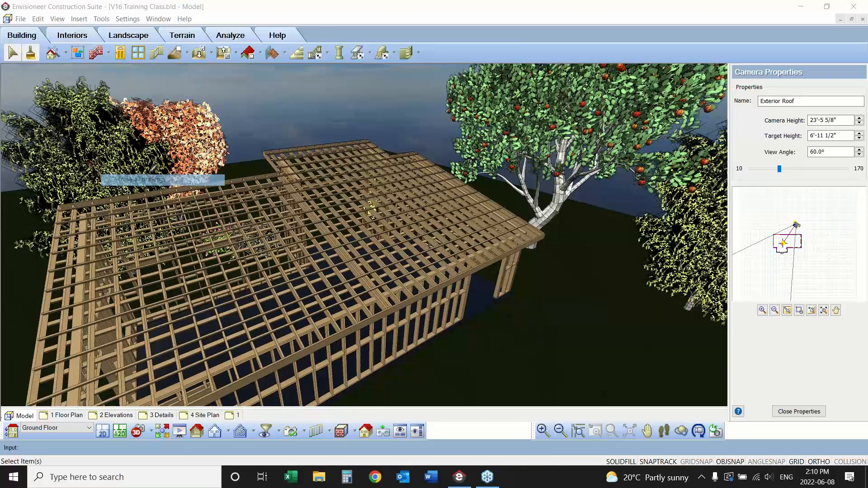
Display all elements except the framing and show the house close up in the 2D plan.
{"action": "left_click", "coordinate": [57, 19]}
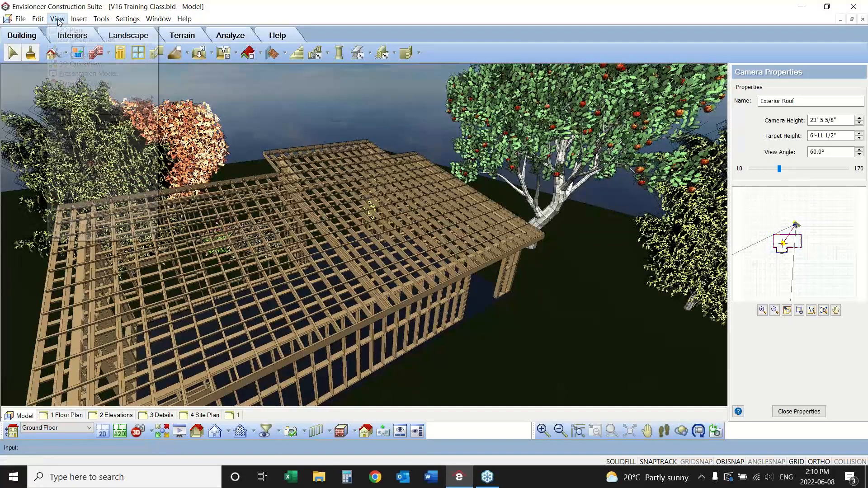
{"action": "mouse_move", "coordinate": [113, 161]}
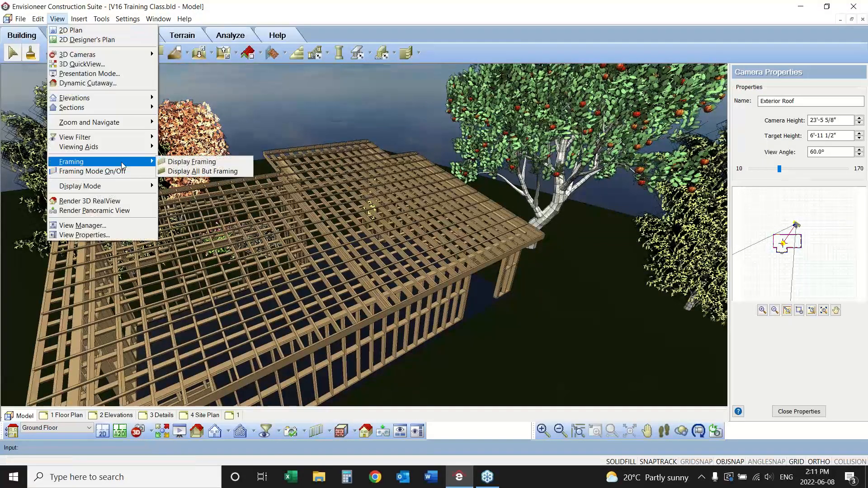
{"action": "left_click", "coordinate": [200, 173]}
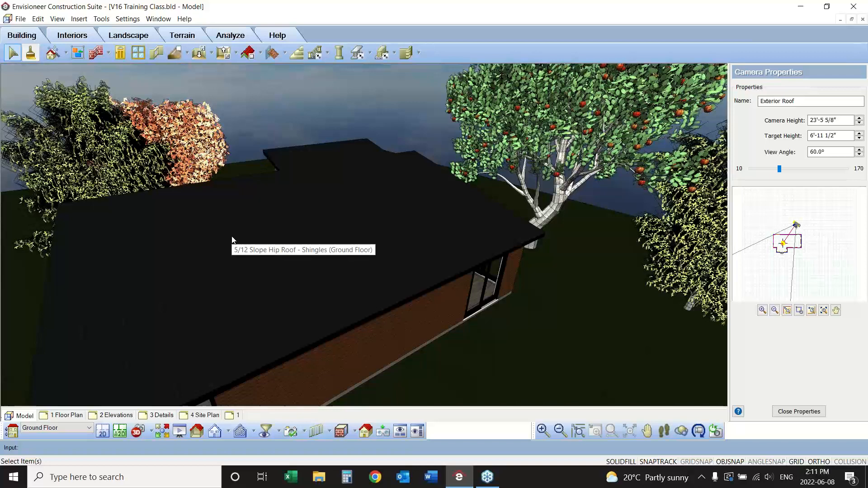
{"action": "left_click", "coordinate": [102, 431]}
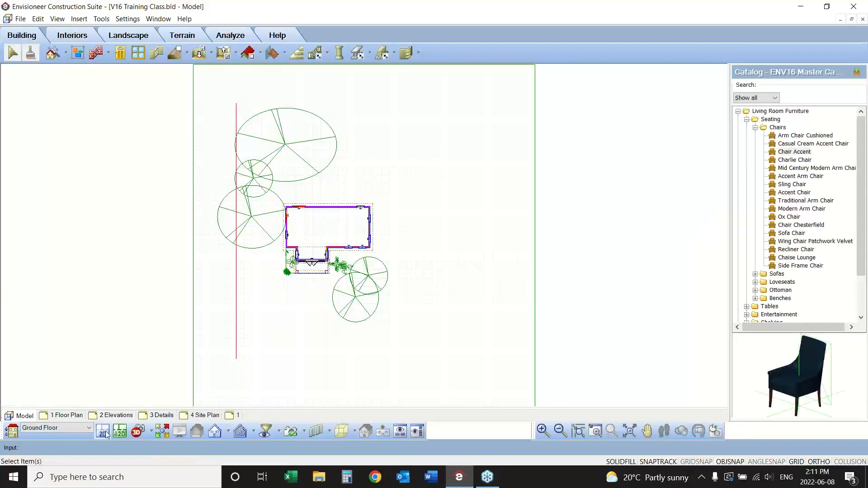
{"action": "left_click", "coordinate": [595, 431]}
{"action": "left_click_drag", "start_coordinate": [388, 198], "coordinate": [278, 277]}
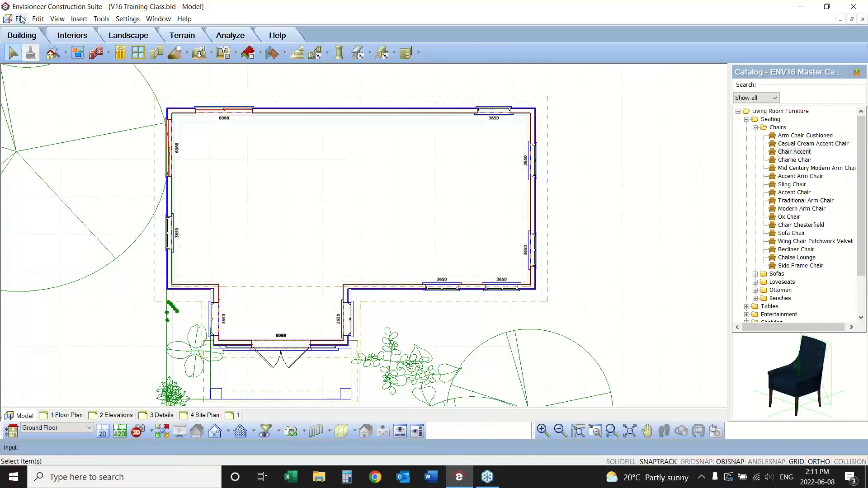
Load the Wavefront file 30-Gas-Slide-In-Range-5-Burner.obj into the Object Import Wizard as an Appliances element.
{"action": "left_click", "coordinate": [20, 18]}
{"action": "mouse_move", "coordinate": [46, 155]}
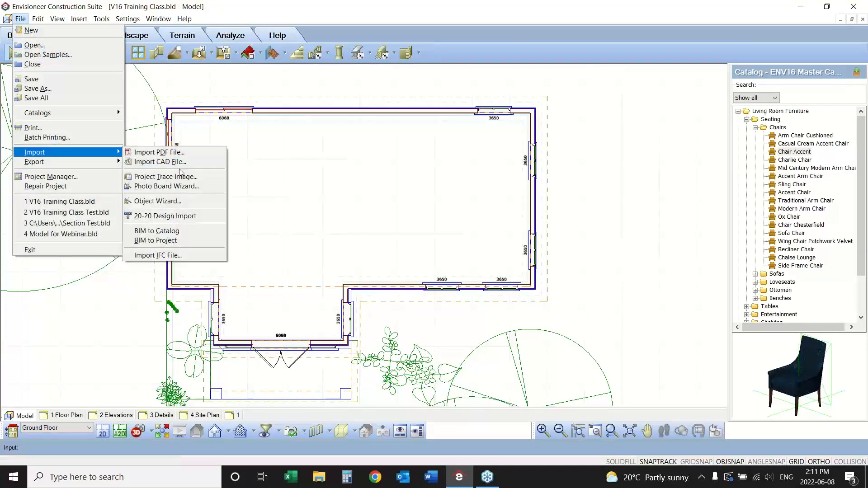
{"action": "left_click", "coordinate": [167, 201]}
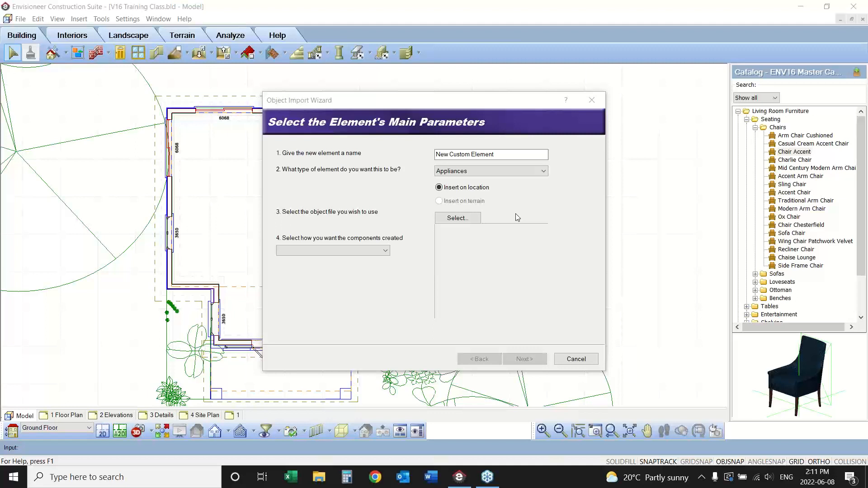
{"action": "left_click", "coordinate": [457, 218]}
{"action": "left_click", "coordinate": [592, 316]}
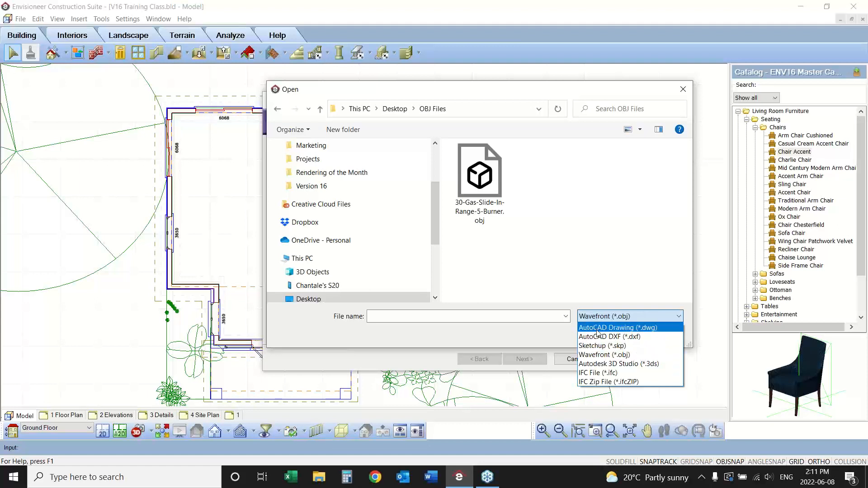
{"action": "left_click", "coordinate": [601, 355]}
{"action": "left_click", "coordinate": [479, 181]}
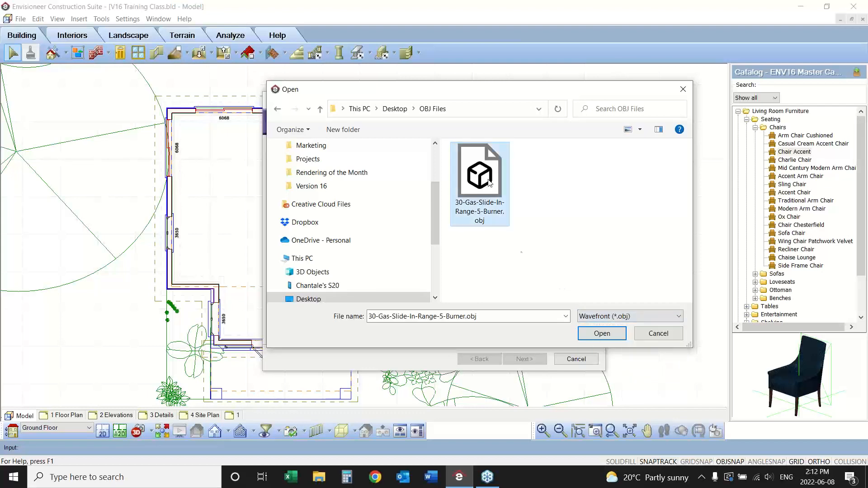
{"action": "left_click", "coordinate": [596, 334]}
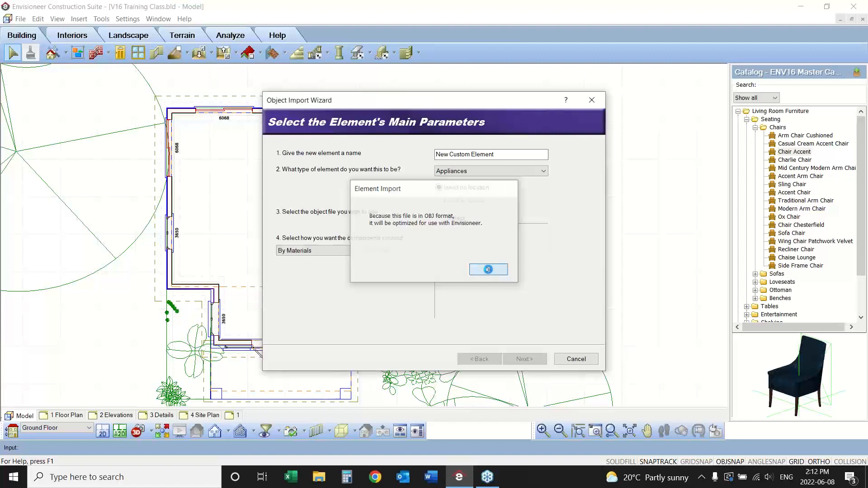
{"action": "left_click", "coordinate": [489, 270]}
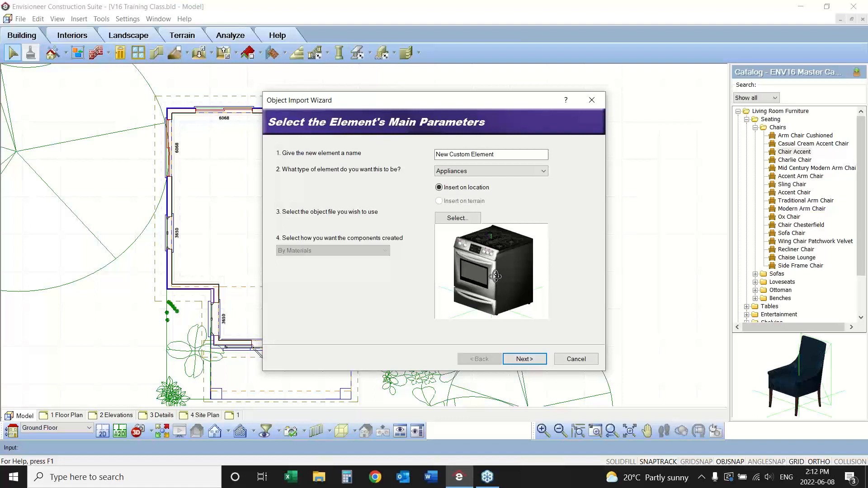
Inspect the imported range in the preview and accept its main parameters and default orientation.
{"action": "left_click_drag", "start_coordinate": [493, 275], "coordinate": [489, 269]}
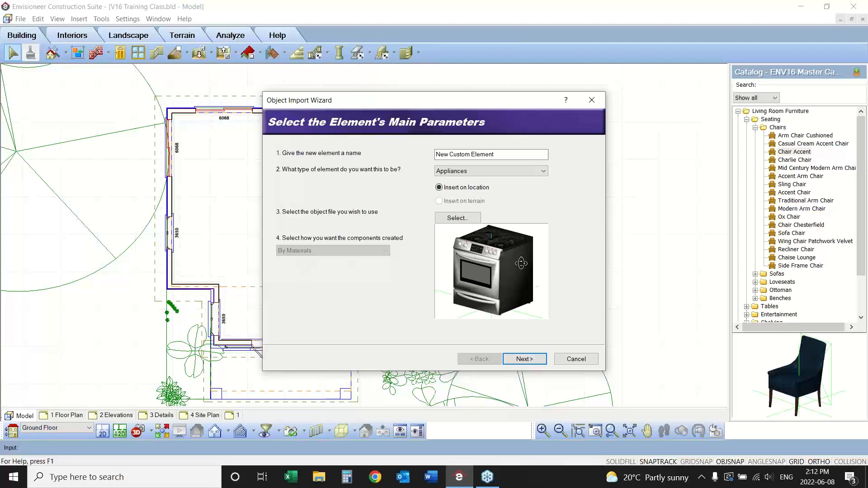
{"action": "left_click_drag", "start_coordinate": [497, 268], "coordinate": [495, 268]}
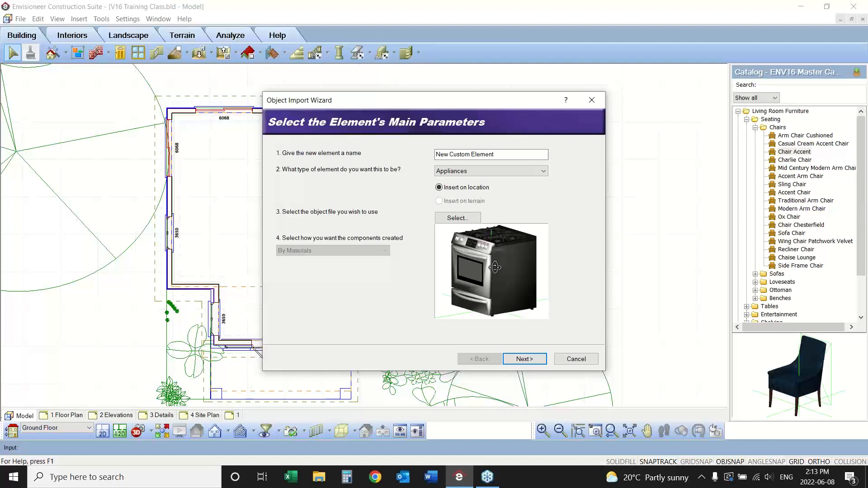
{"action": "left_click_drag", "start_coordinate": [495, 269], "coordinate": [504, 272]}
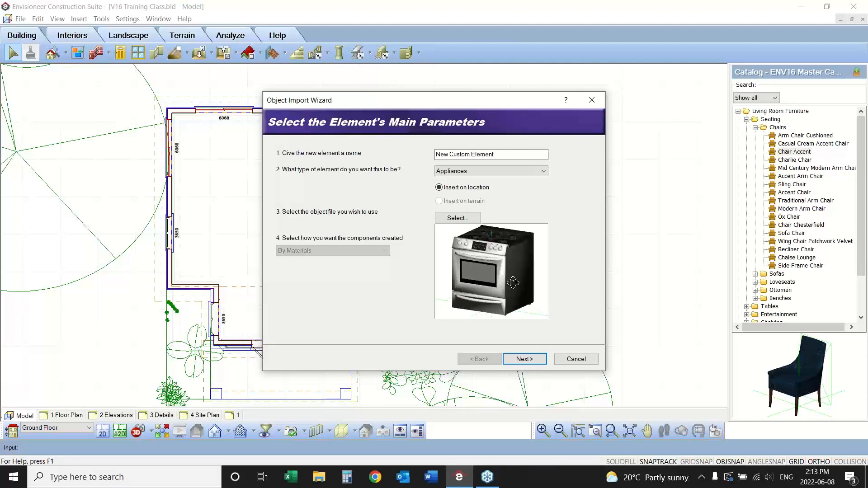
{"action": "left_click", "coordinate": [530, 361]}
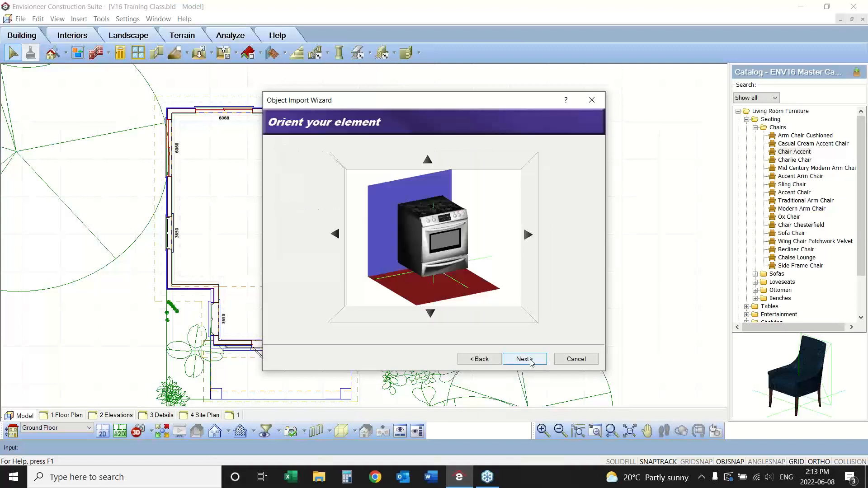
{"action": "left_click", "coordinate": [524, 359]}
Set the range's original units to Custom with a custom scale of 1 and accept the size.
{"action": "left_click", "coordinate": [496, 155]}
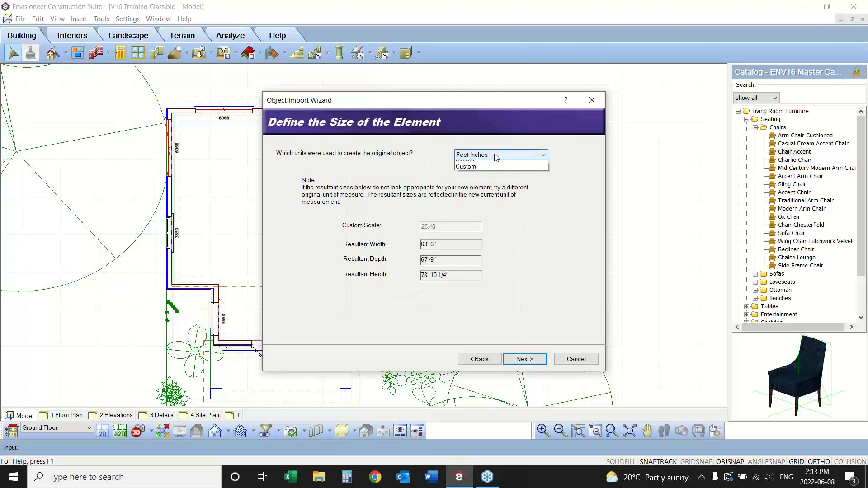
{"action": "left_click", "coordinate": [470, 188]}
{"action": "left_click_drag", "start_coordinate": [437, 227], "coordinate": [412, 229]}
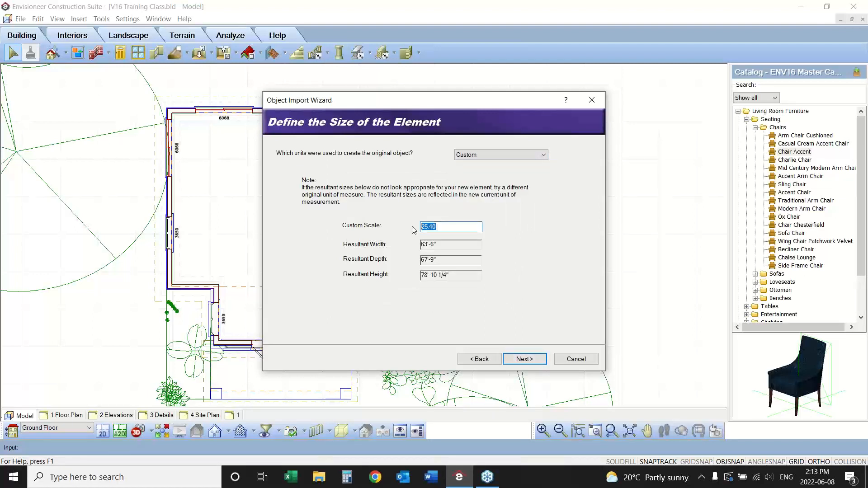
{"action": "type", "text": "1"}
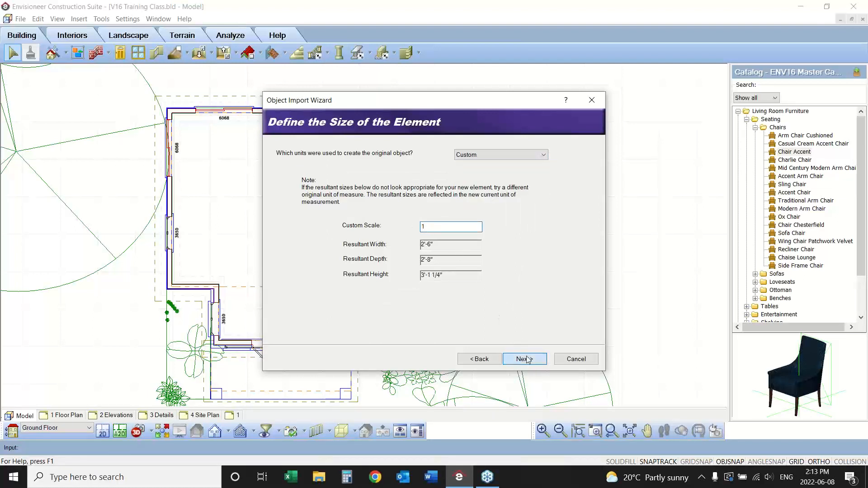
{"action": "left_click", "coordinate": [524, 359]}
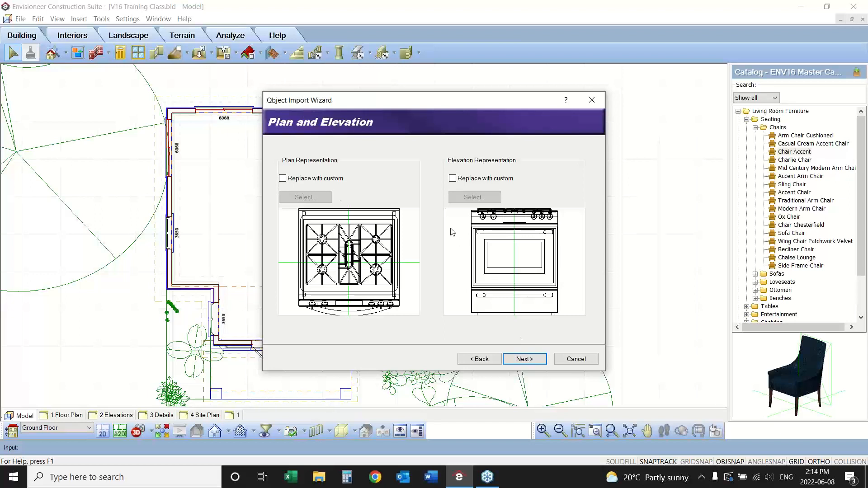
Turn the custom replacement for the range's plan representation on and back off.
{"action": "left_click", "coordinate": [283, 178]}
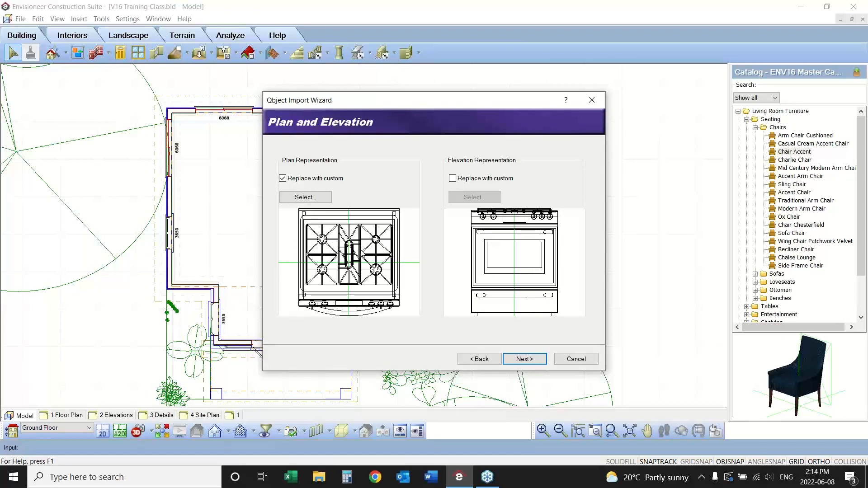
{"action": "left_click", "coordinate": [282, 178]}
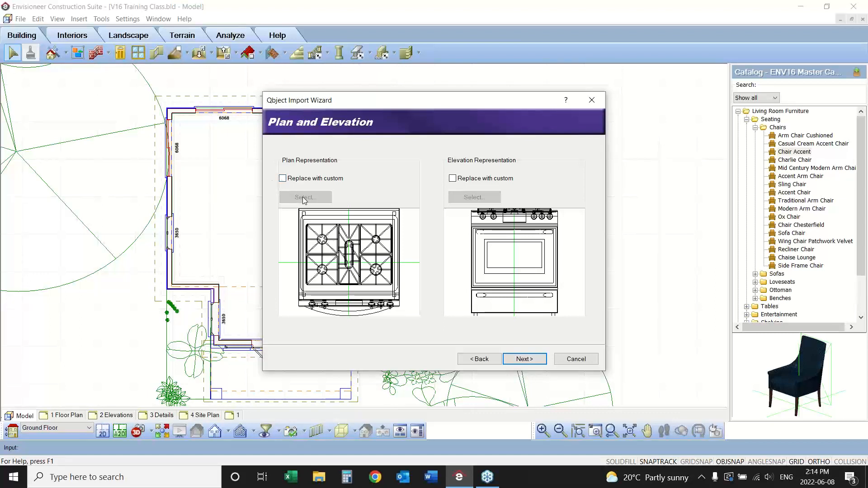
Keep the range's default plan and elevation representations and complete its import.
{"action": "left_click", "coordinate": [283, 179]}
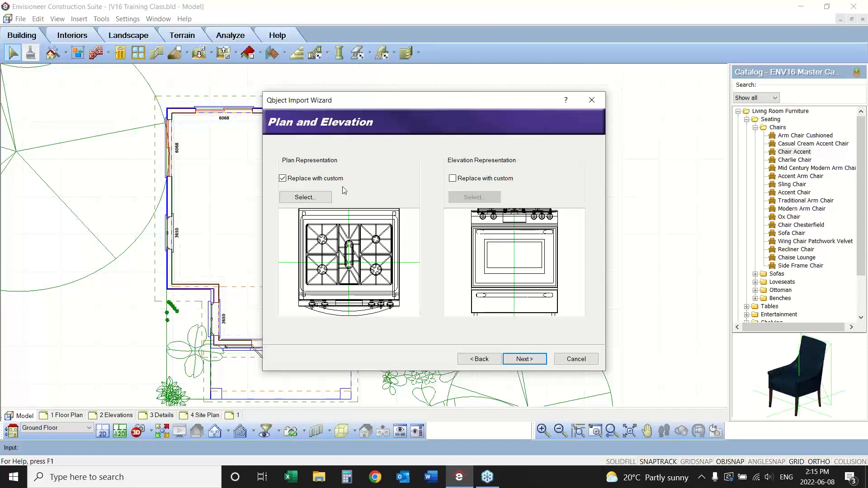
{"action": "left_click", "coordinate": [283, 178]}
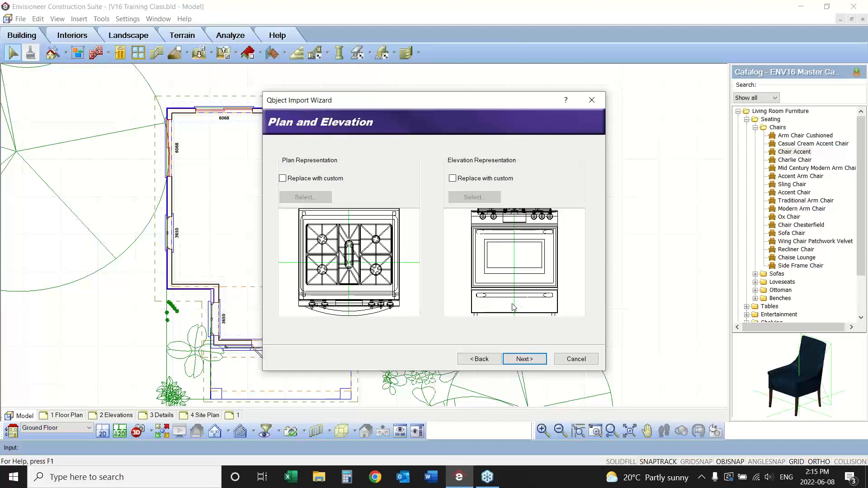
{"action": "left_click", "coordinate": [522, 361]}
{"action": "left_click", "coordinate": [524, 361]}
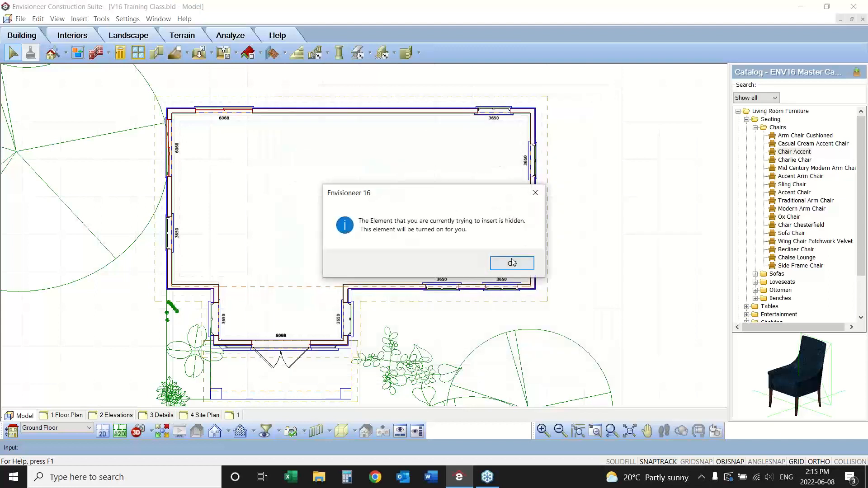
Place one gas range on the ground floor, inside the room near its upper-right corner in plan.
{"action": "left_click", "coordinate": [514, 263]}
{"action": "left_click", "coordinate": [461, 163]}
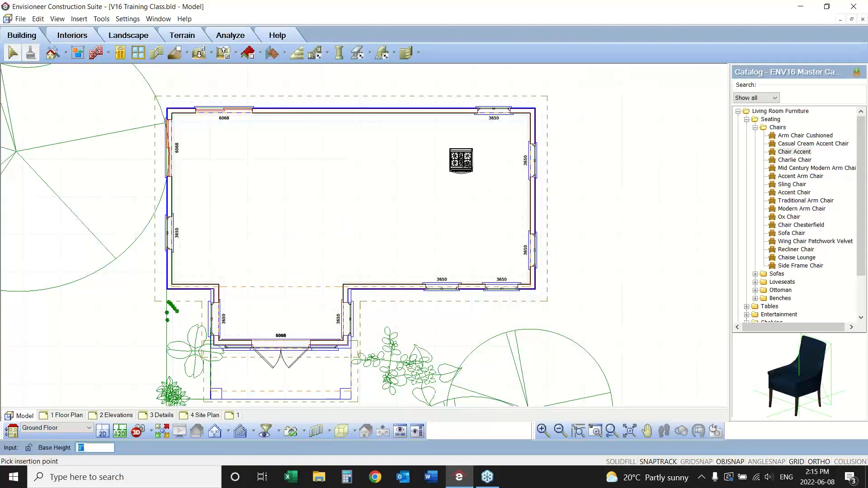
{"action": "right_click", "coordinate": [386, 190]}
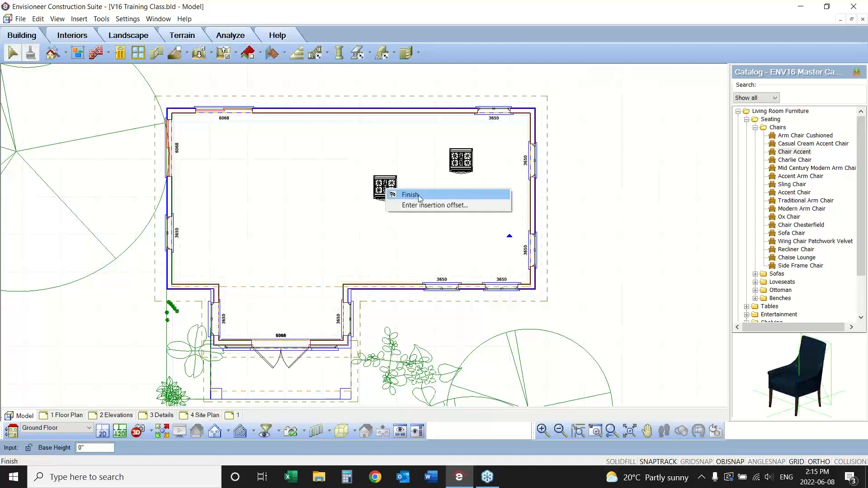
{"action": "left_click", "coordinate": [410, 195]}
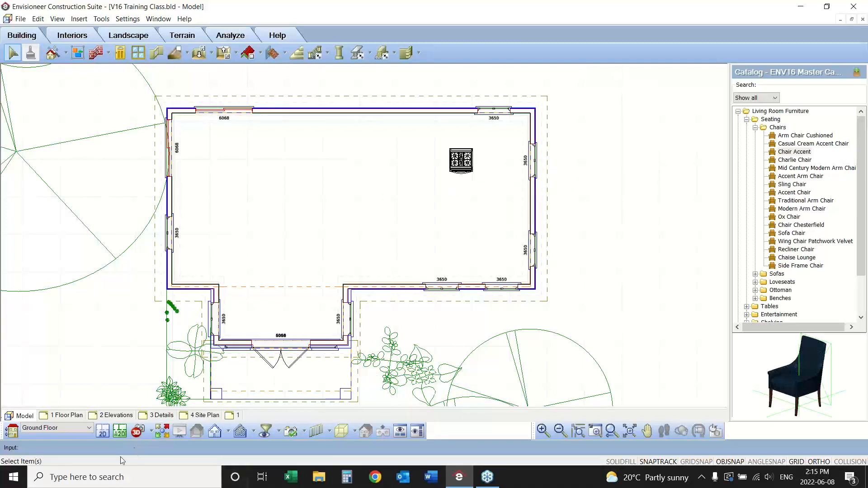
Place a new camera inside the room near the right wall, aimed at the gas range.
{"action": "left_click", "coordinate": [152, 433]}
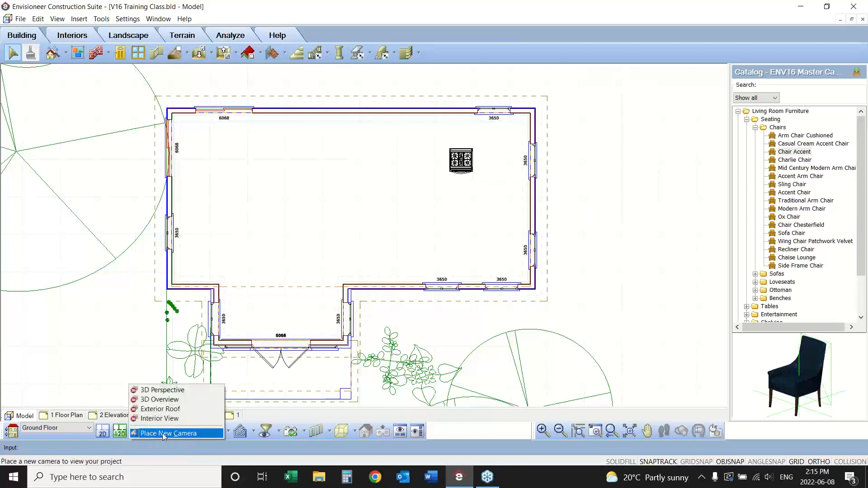
{"action": "left_click", "coordinate": [169, 434]}
{"action": "left_click", "coordinate": [502, 247]}
{"action": "left_click", "coordinate": [470, 195]}
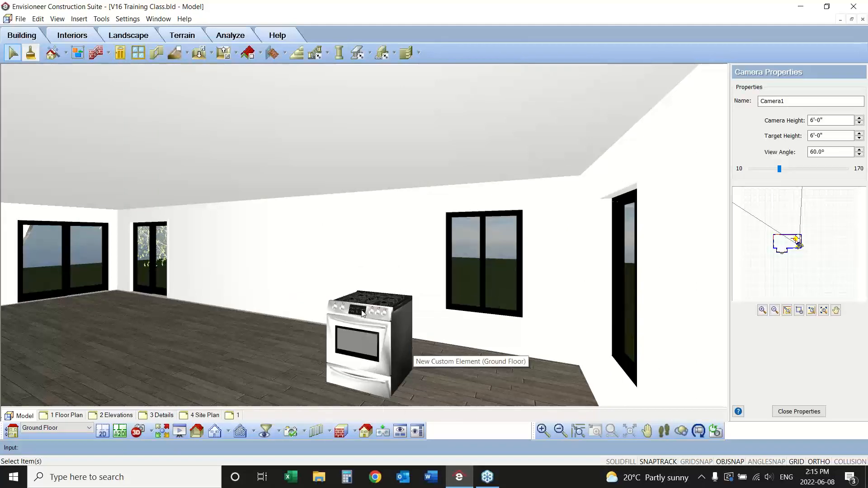
Examine the placed range's width, depth and height properties without changing them.
{"action": "double_click", "coordinate": [371, 321]}
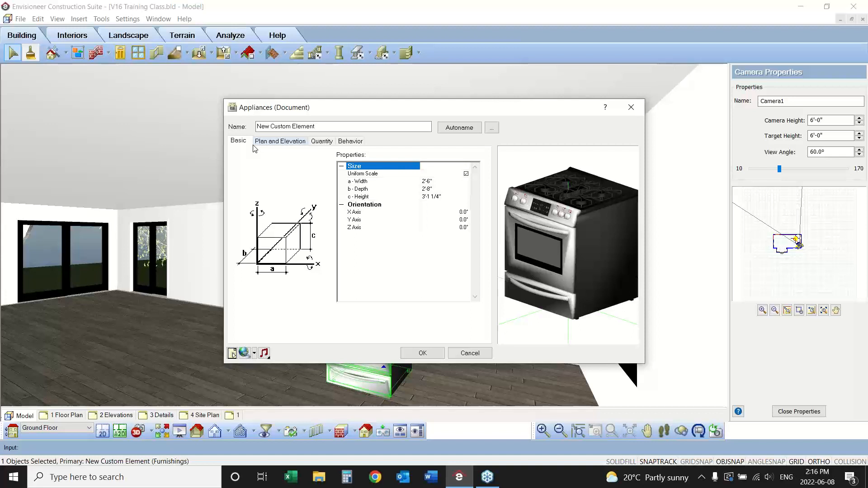
{"action": "left_click", "coordinate": [444, 197]}
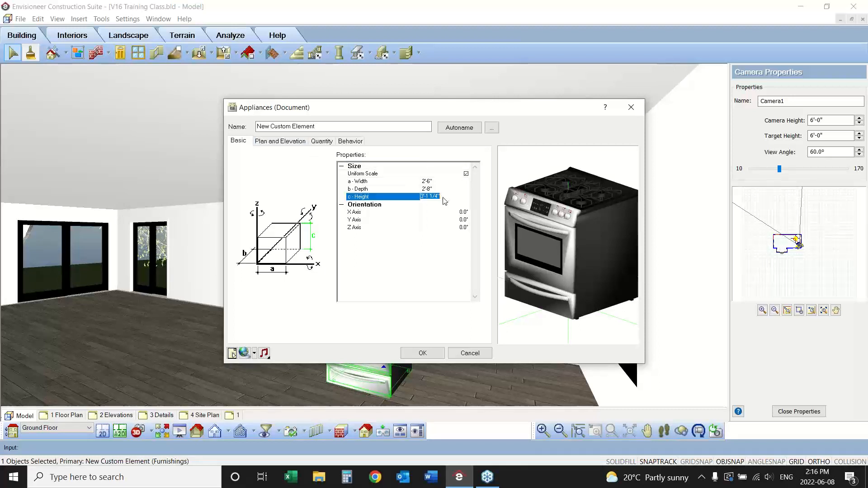
{"action": "left_click", "coordinate": [445, 190]}
{"action": "left_click", "coordinate": [444, 185]}
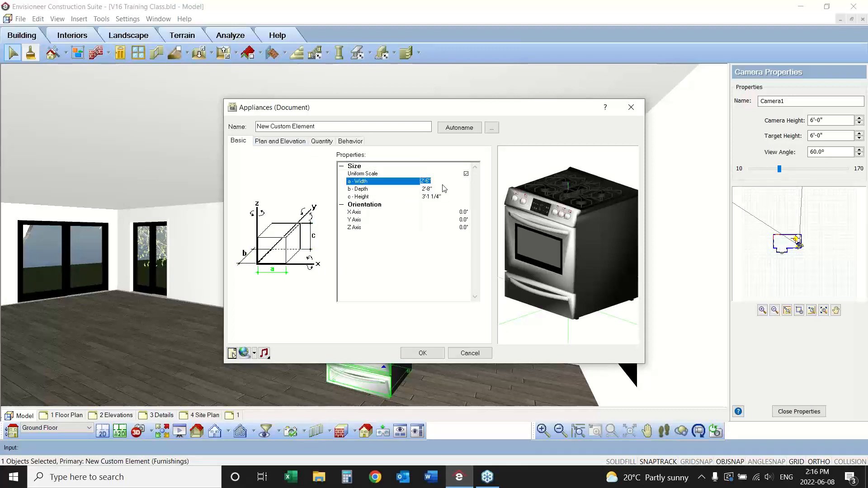
{"action": "left_click", "coordinate": [473, 353]}
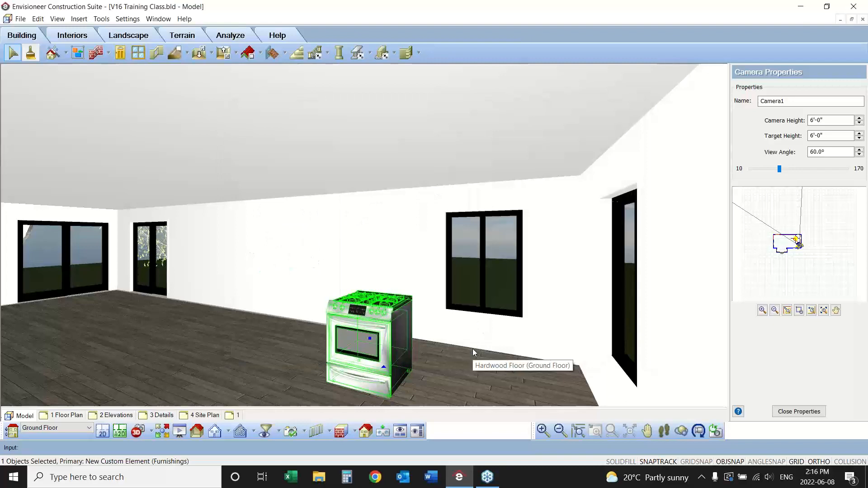
Load the SketchUp file SOFÁ+BARRAGAN.skp into the Object Import Wizard and accept its optimization.
{"action": "left_click", "coordinate": [22, 19]}
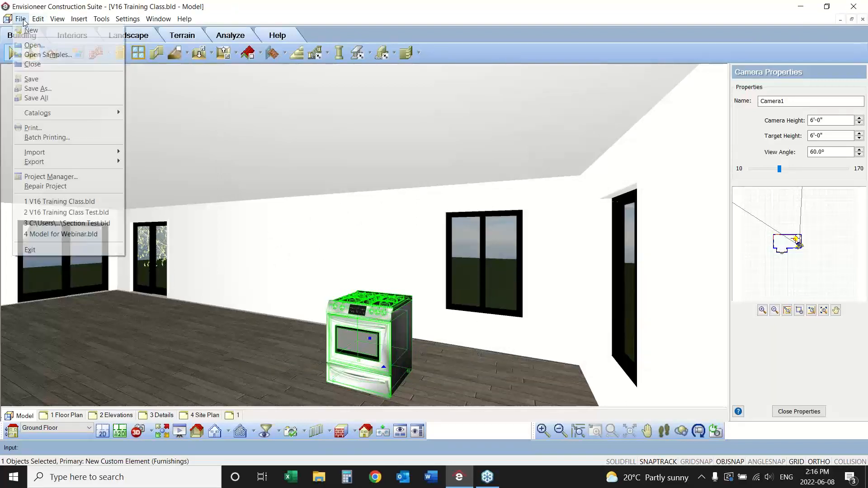
{"action": "mouse_move", "coordinate": [39, 156]}
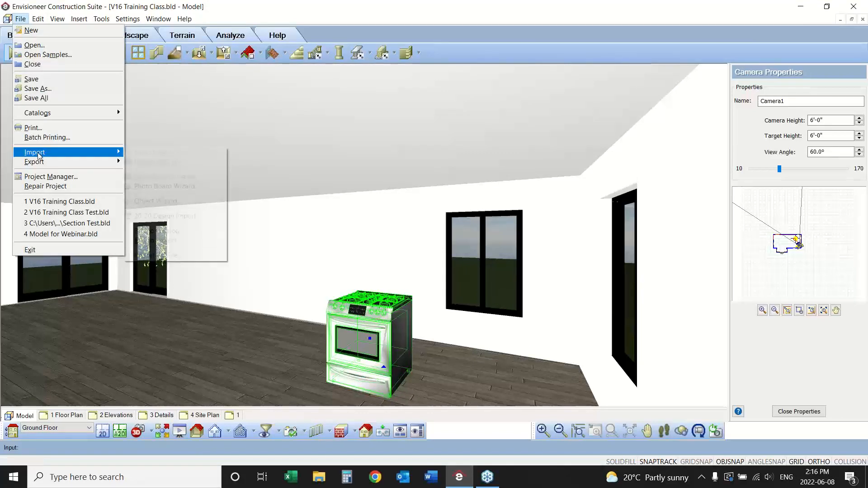
{"action": "left_click", "coordinate": [183, 203]}
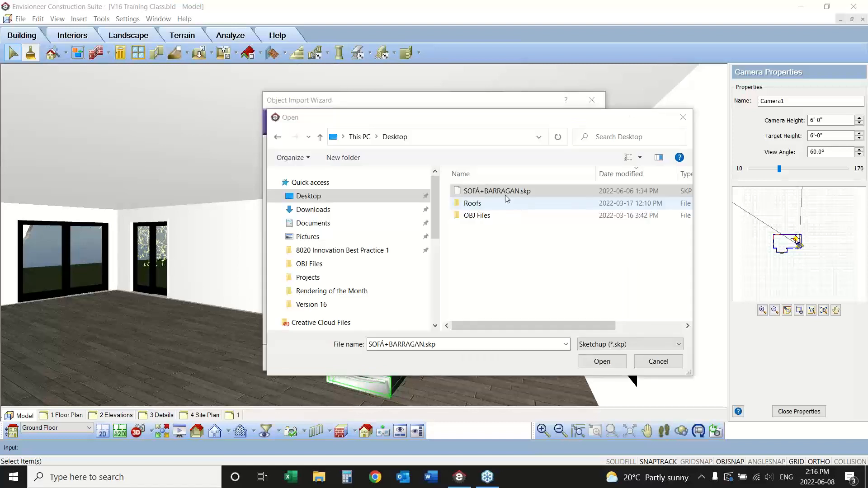
{"action": "left_click_drag", "start_coordinate": [510, 327], "coordinate": [578, 327]}
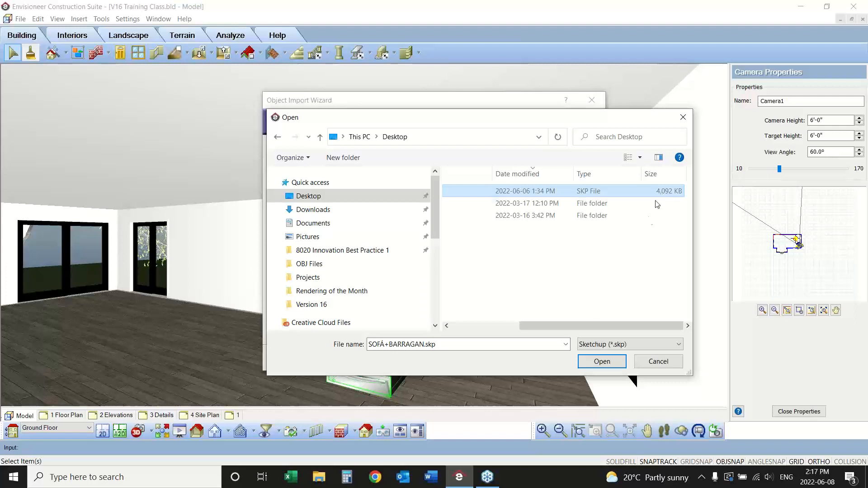
{"action": "left_click", "coordinate": [602, 362]}
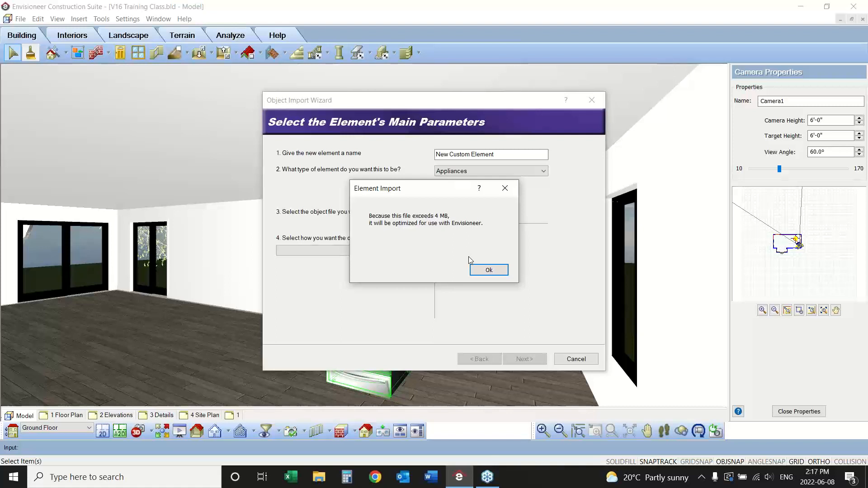
{"action": "left_click", "coordinate": [488, 269]}
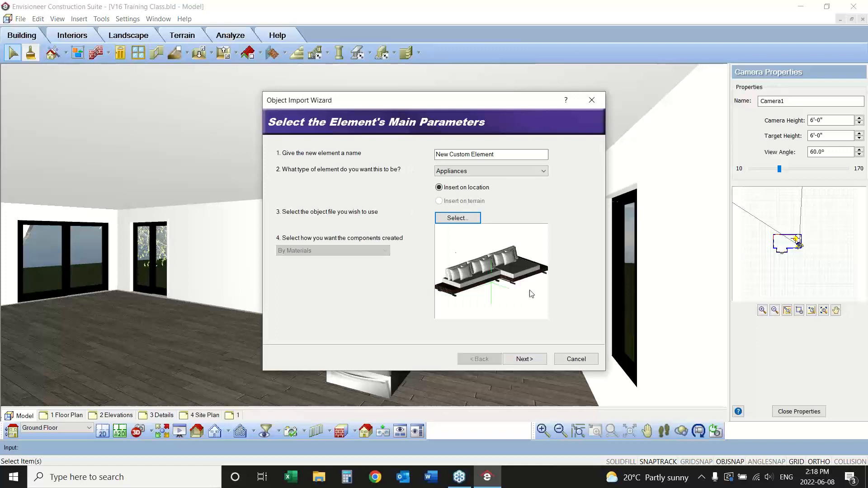
Inspect the imported sofa in the preview and rotate it one turn so its back faces the blue wall plane.
{"action": "left_click_drag", "start_coordinate": [509, 294], "coordinate": [474, 281]}
{"action": "left_click", "coordinate": [518, 360]}
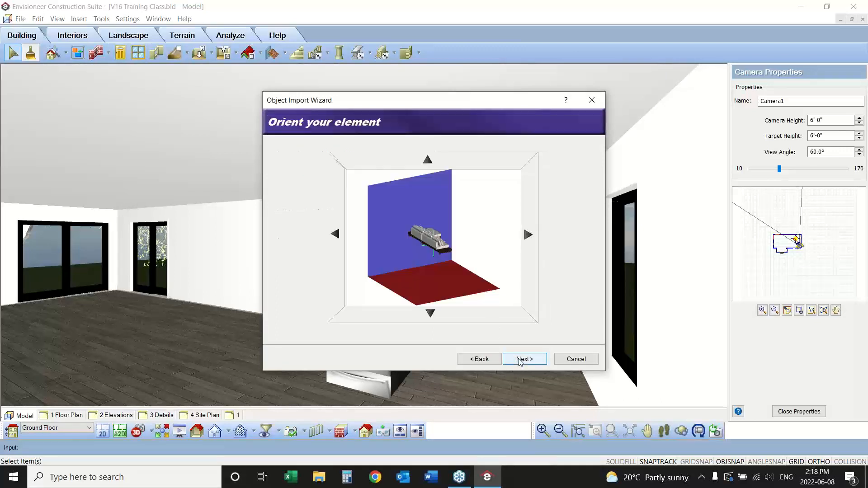
{"action": "left_click", "coordinate": [335, 235]}
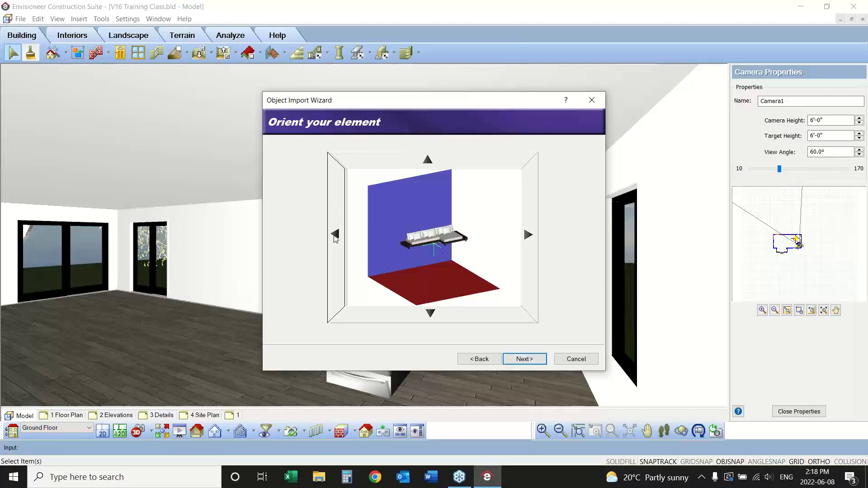
{"action": "left_click", "coordinate": [525, 360]}
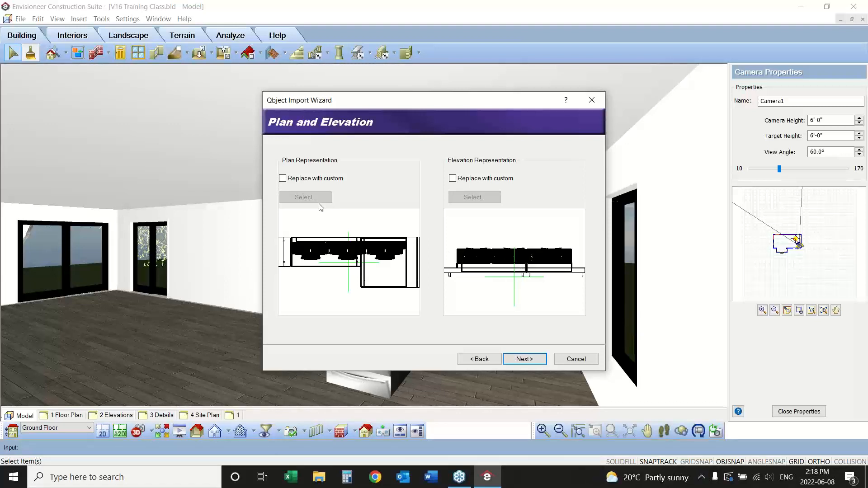
Keep the sofa's default plan and elevation representations, finish the import and place one sofa in the room beside the range.
{"action": "left_click", "coordinate": [283, 178]}
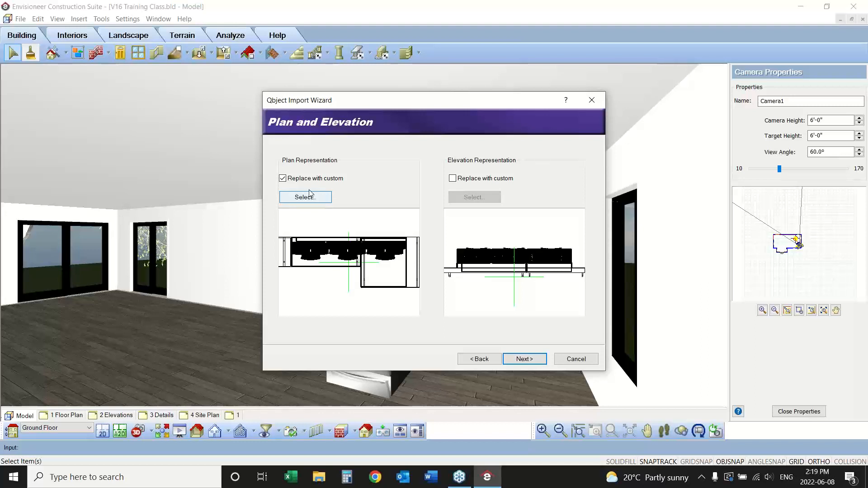
{"action": "left_click", "coordinate": [282, 179]}
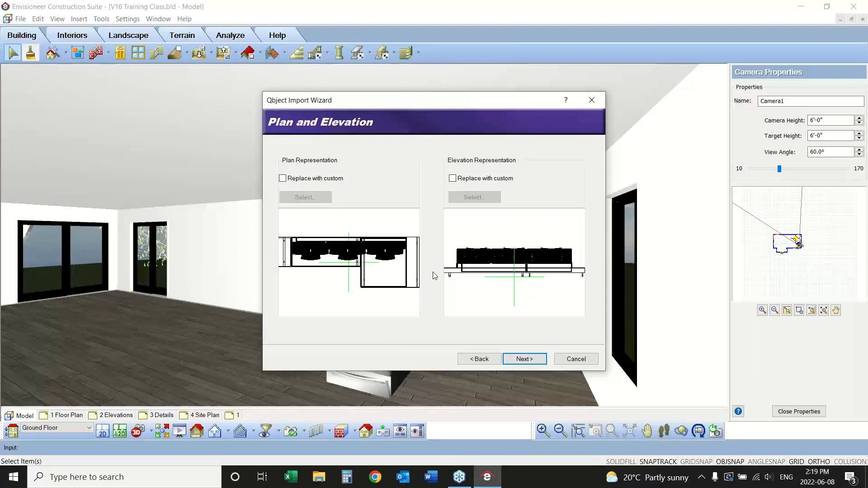
{"action": "left_click", "coordinate": [524, 360]}
{"action": "left_click", "coordinate": [535, 360]}
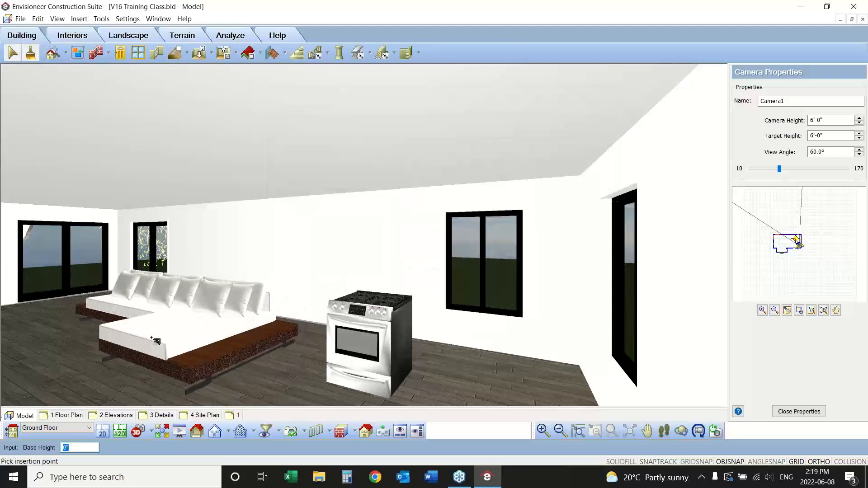
{"action": "right_click", "coordinate": [123, 348]}
{"action": "left_click", "coordinate": [180, 350]}
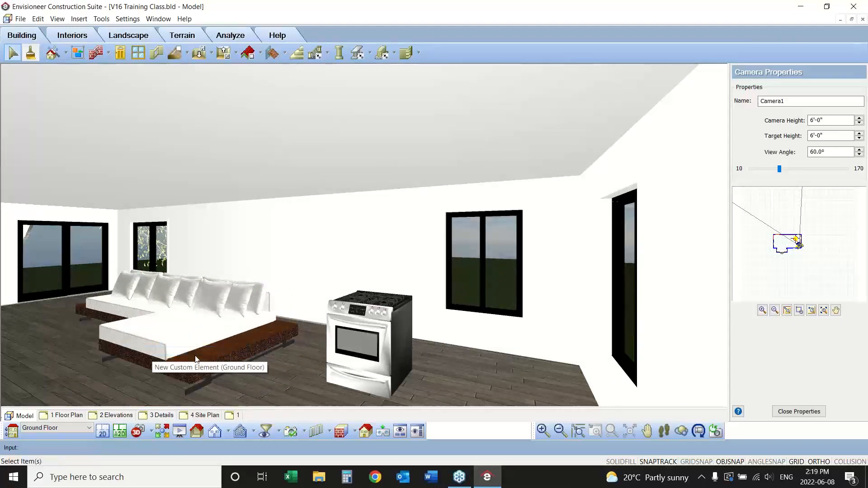
Look over the placed sofa from a higher angle and check its size and orientation properties without changing them.
{"action": "left_click", "coordinate": [682, 434]}
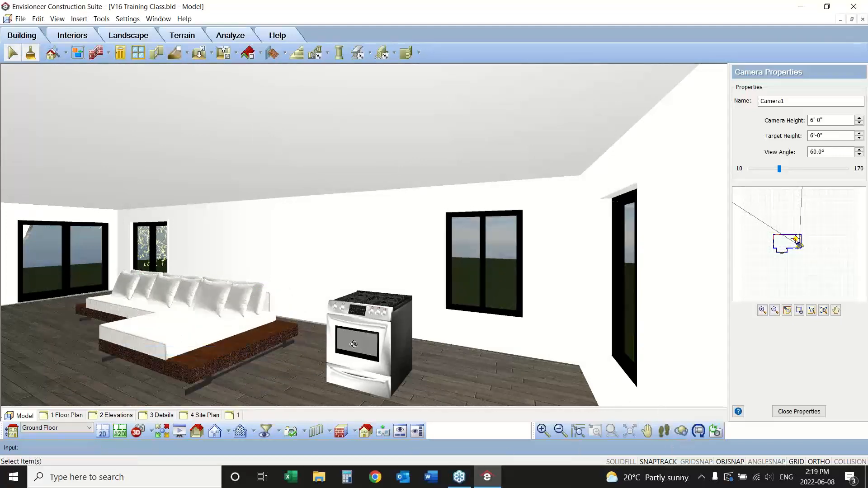
{"action": "left_click_drag", "start_coordinate": [257, 368], "coordinate": [140, 375]}
{"action": "right_click", "coordinate": [153, 344]}
{"action": "left_click", "coordinate": [178, 347]}
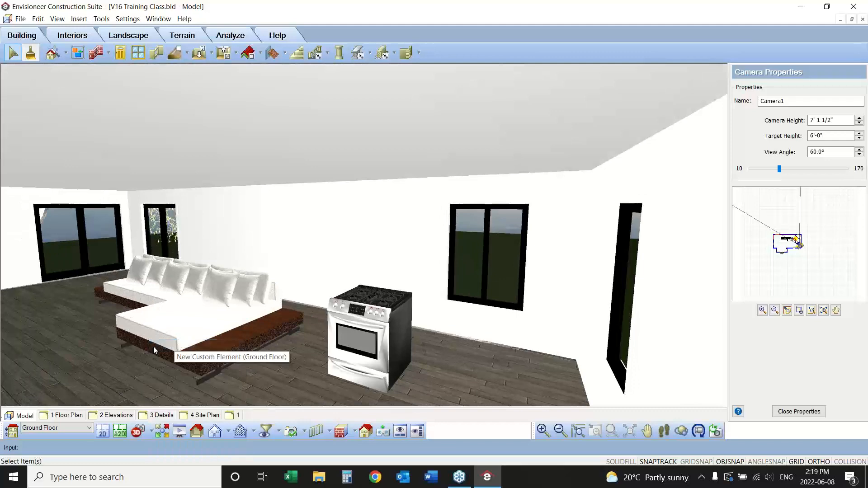
{"action": "double_click", "coordinate": [190, 324]}
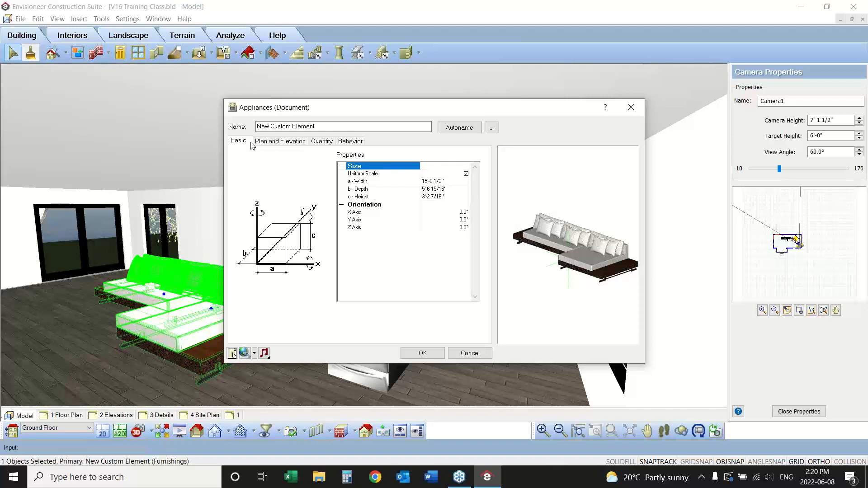
{"action": "left_click", "coordinate": [470, 353]}
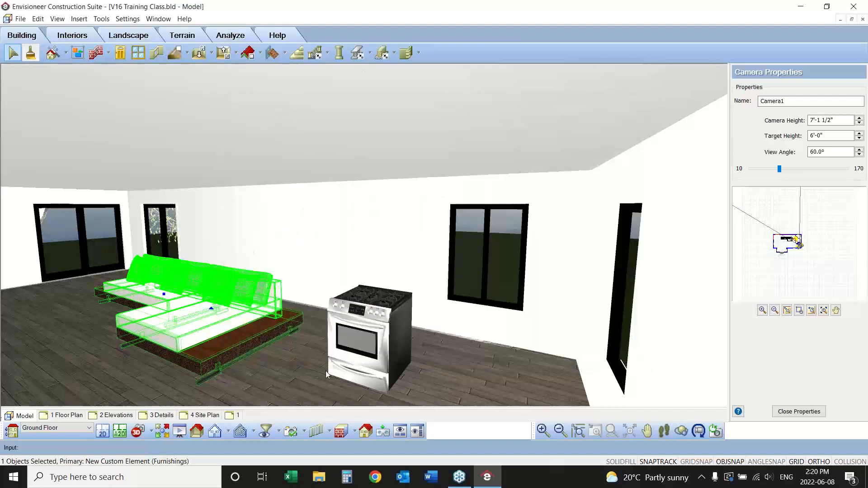
{"action": "left_click", "coordinate": [13, 54]}
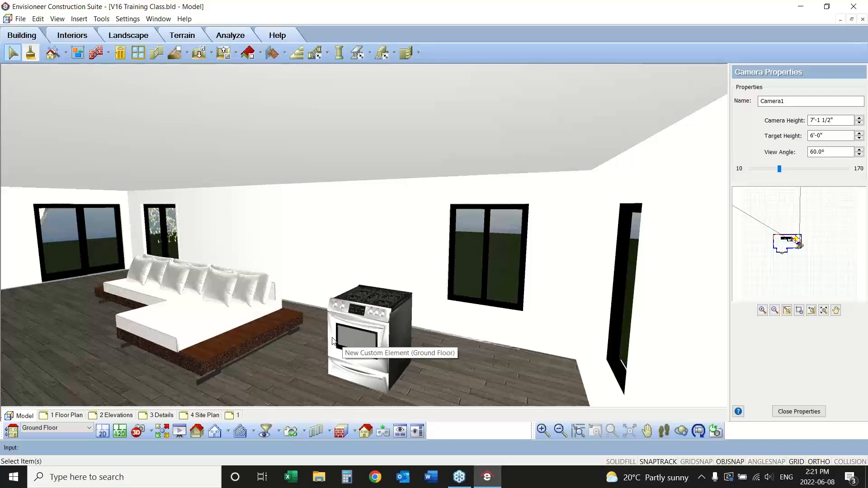
Insert one 4'-6" X 4'-6" Picture Window into the back wall between the sofa and the existing double-pane window.
{"action": "left_click", "coordinate": [138, 54]}
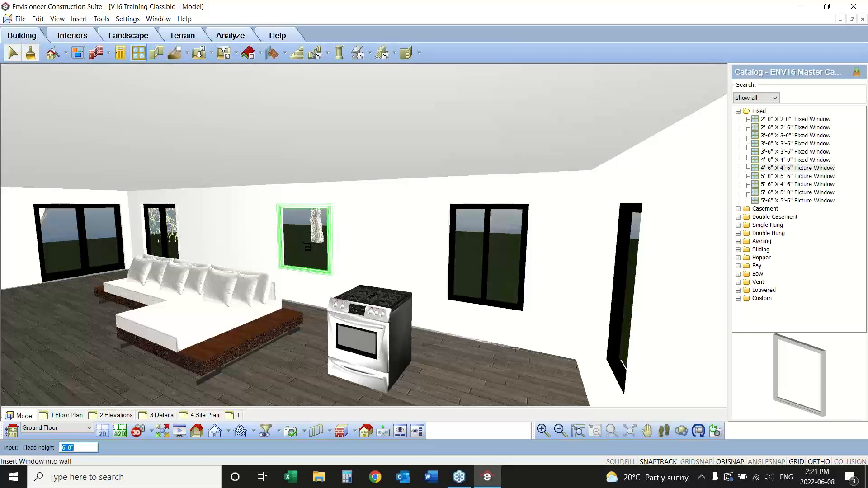
{"action": "right_click", "coordinate": [301, 288]}
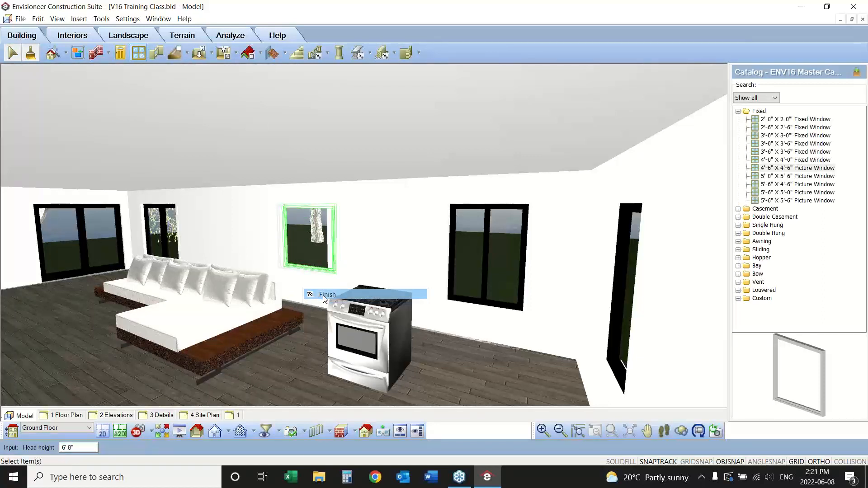
{"action": "left_click", "coordinate": [324, 295]}
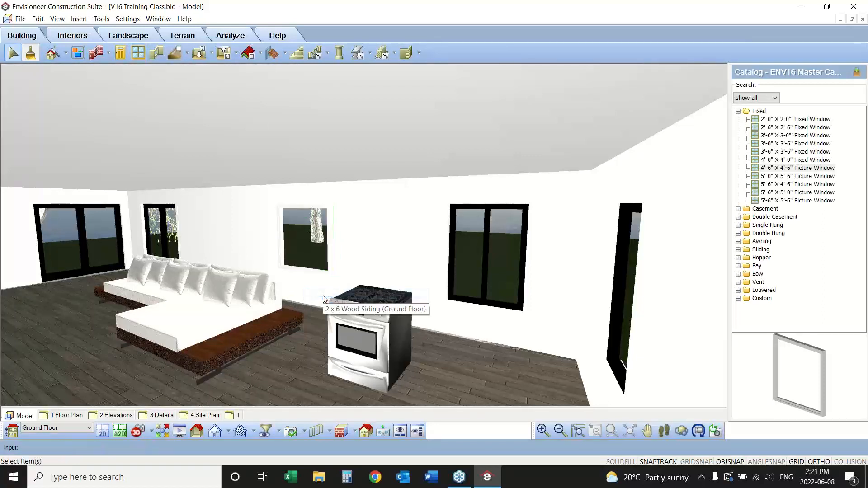
Exclude the 4'-6" X 4'-6" Picture Window in the back wall from the quantities.
{"action": "double_click", "coordinate": [285, 252]}
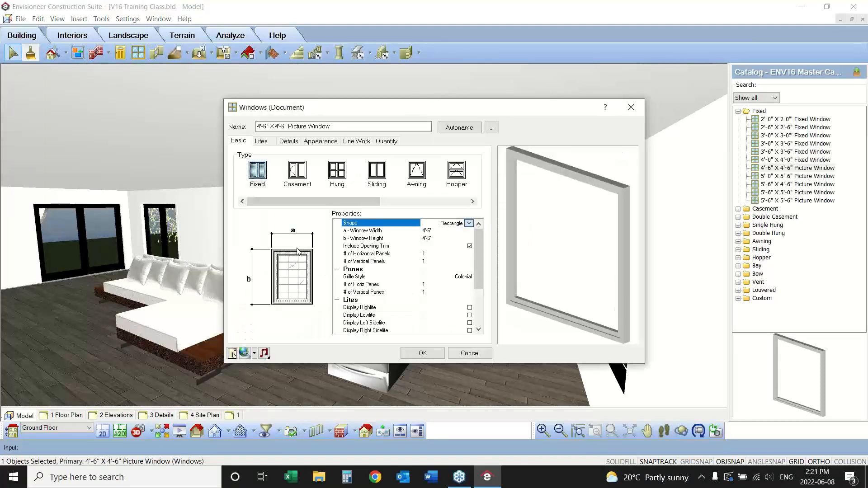
{"action": "left_click", "coordinate": [389, 143]}
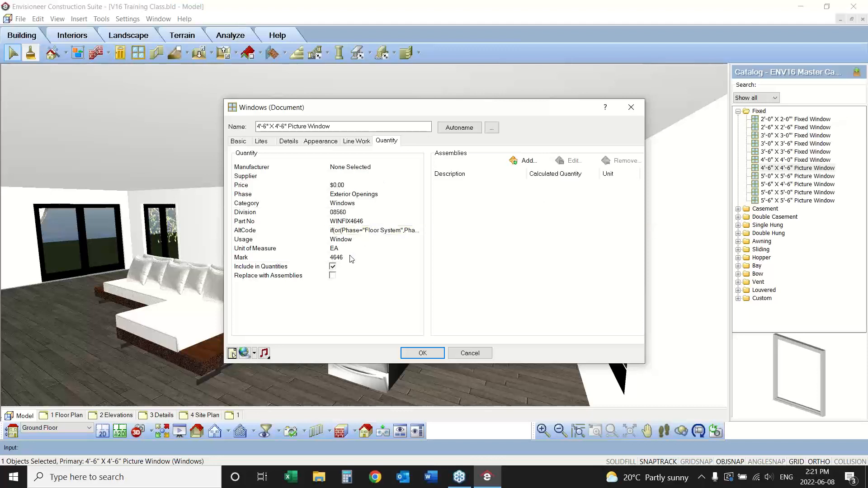
{"action": "left_click", "coordinate": [333, 266]}
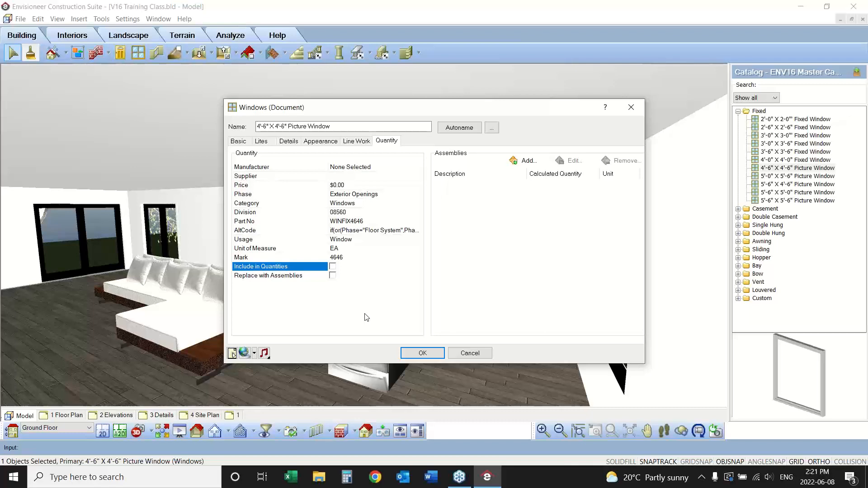
{"action": "left_click", "coordinate": [423, 352]}
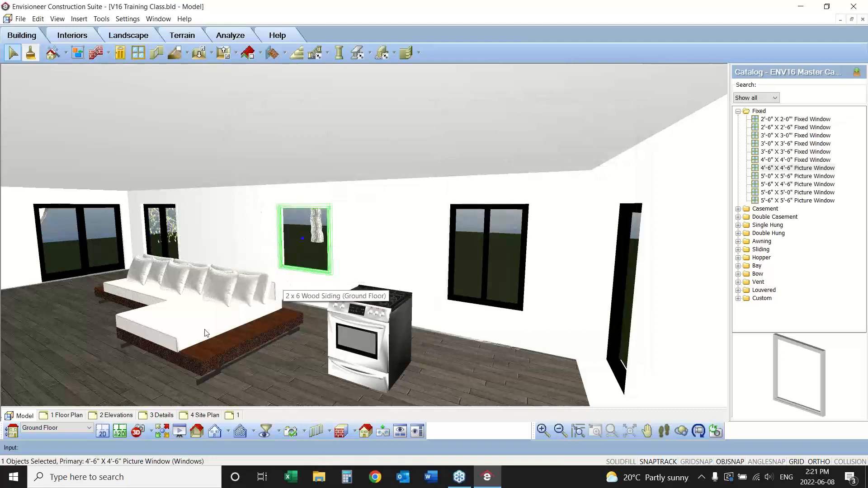
Switch to the 2D floor plan, fit the whole site in view and start a window schedule for the Ground Floor.
{"action": "left_click", "coordinate": [103, 430]}
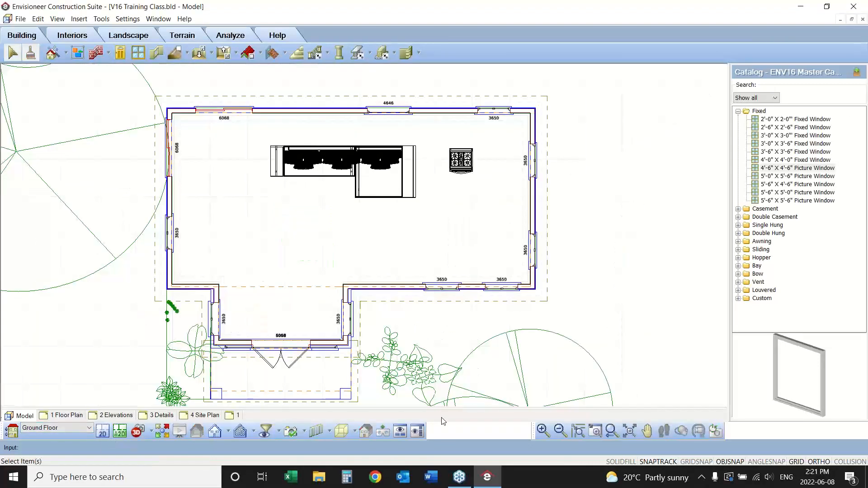
{"action": "left_click", "coordinate": [613, 432]}
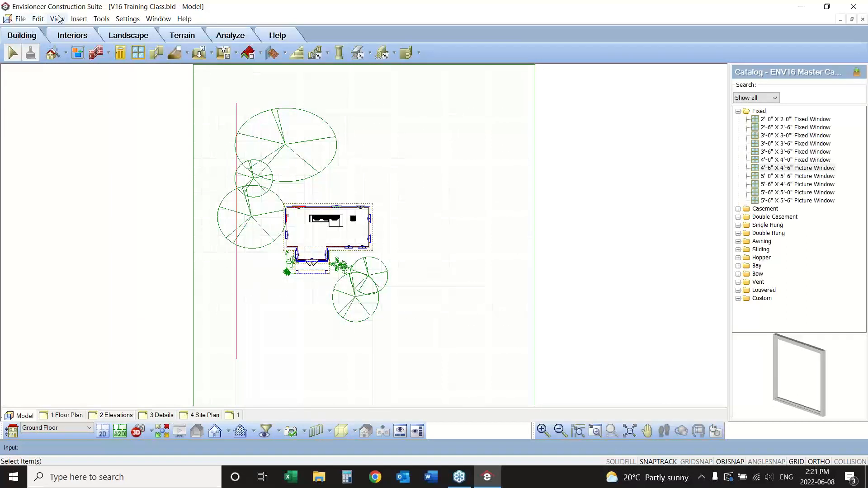
{"action": "left_click", "coordinate": [102, 18]}
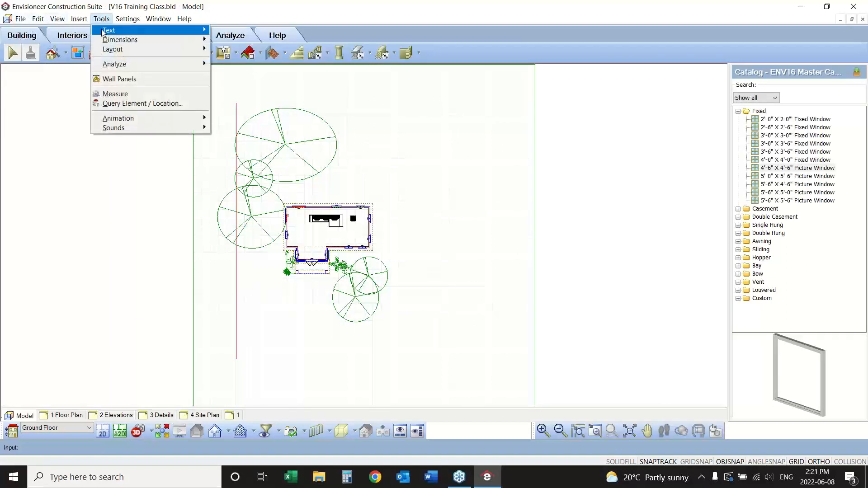
{"action": "mouse_move", "coordinate": [103, 32]}
{"action": "mouse_move", "coordinate": [115, 64]}
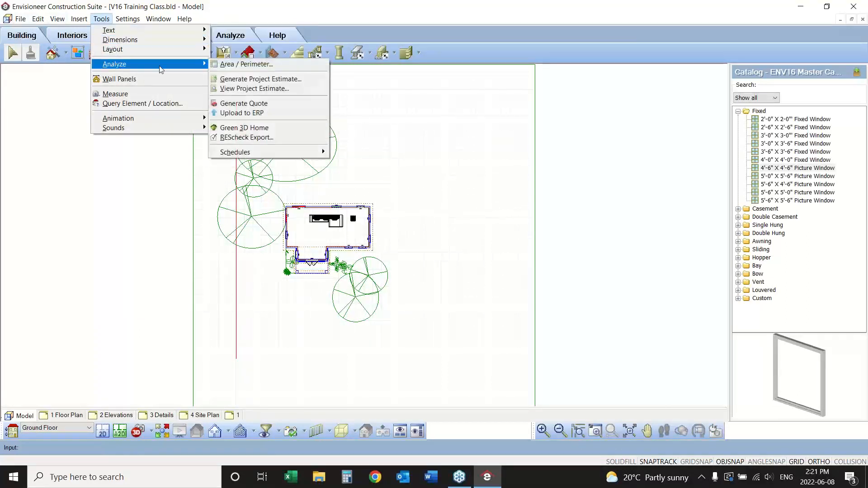
{"action": "mouse_move", "coordinate": [256, 153]}
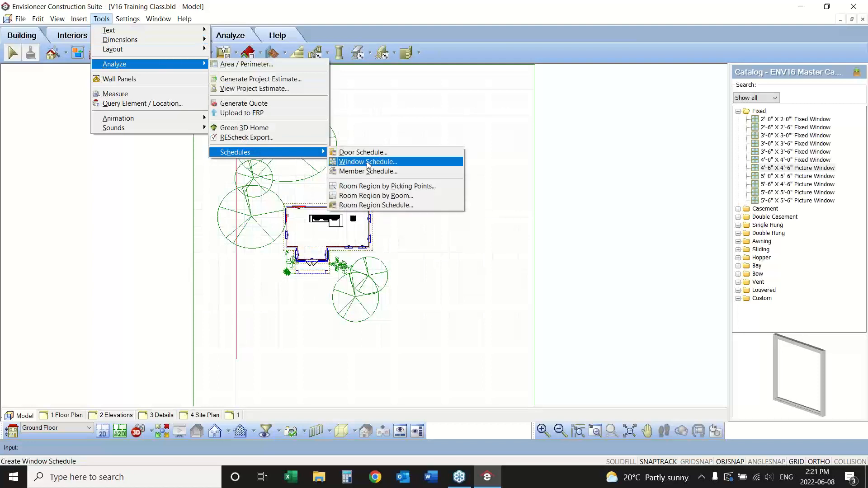
{"action": "left_click", "coordinate": [368, 162]}
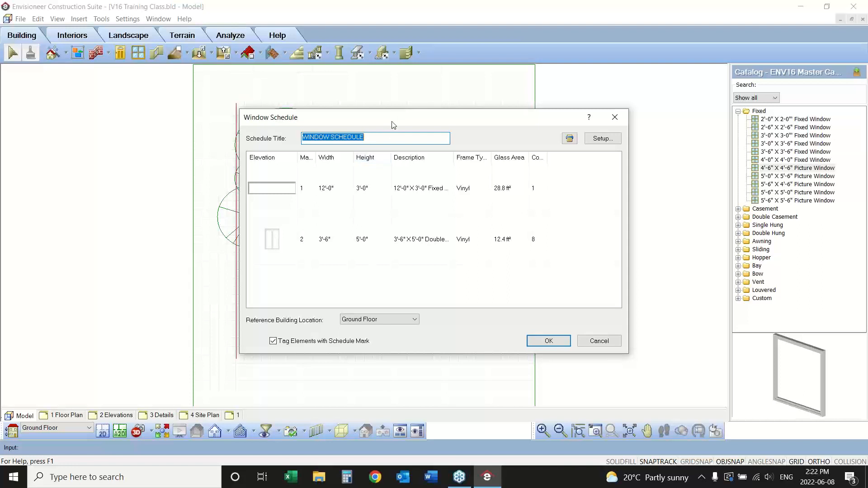
{"action": "left_click_drag", "start_coordinate": [393, 122], "coordinate": [549, 81]}
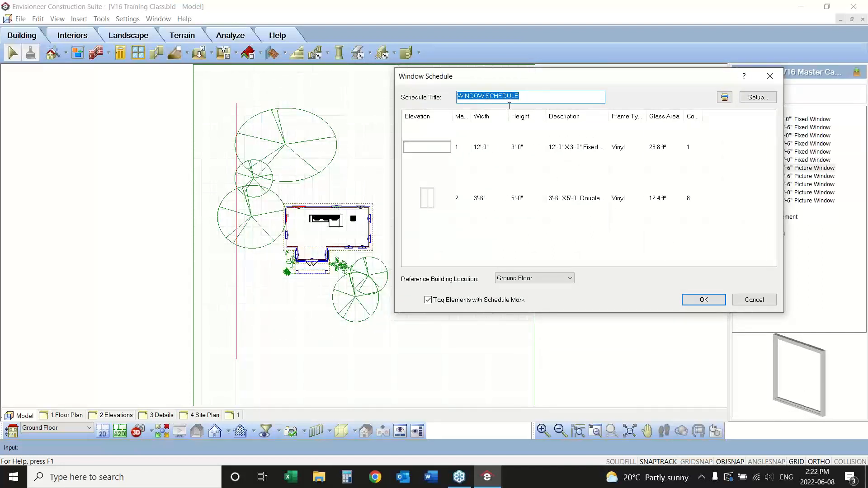
{"action": "left_click_drag", "start_coordinate": [517, 82], "coordinate": [335, 78]}
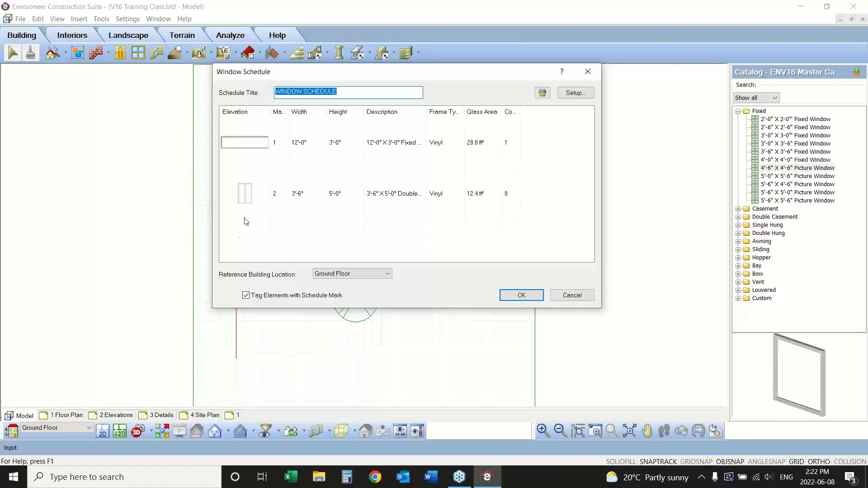
Open the window schedule's setup and rename the graphic column's heading from Elevation to View.
{"action": "left_click", "coordinate": [575, 93]}
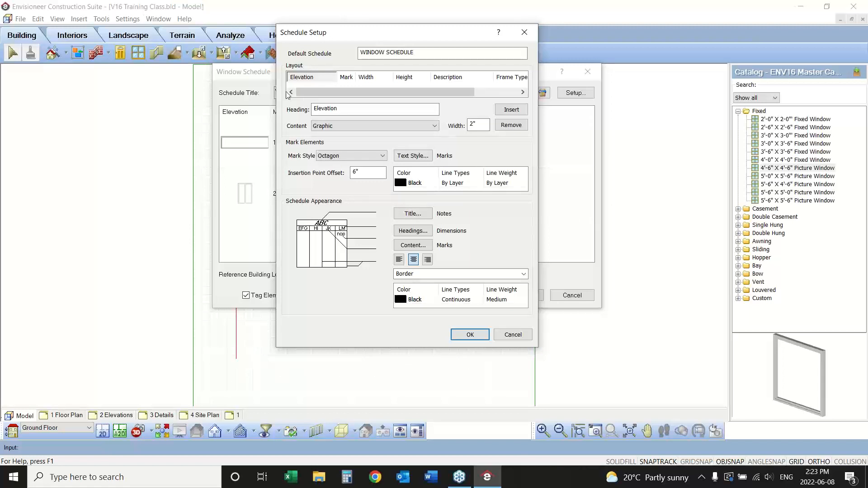
{"action": "double_click", "coordinate": [313, 109]}
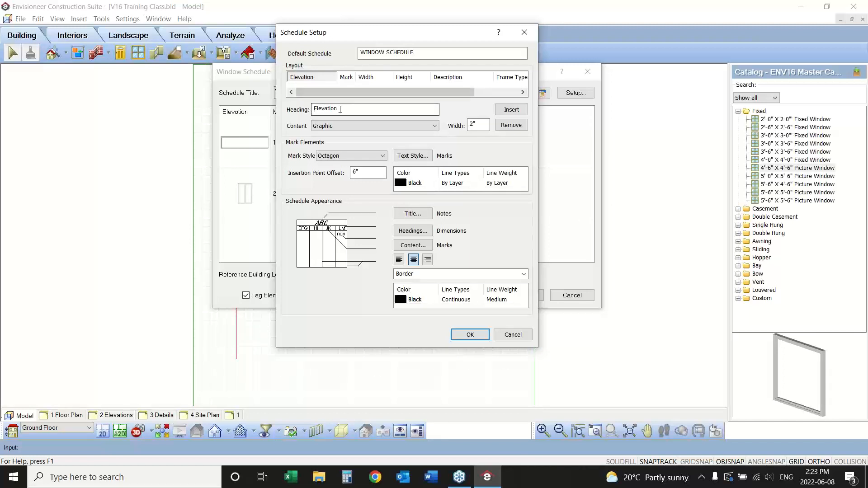
{"action": "key", "text": "End"}
{"action": "type", "text": "s"}
{"action": "left_click_drag", "start_coordinate": [346, 109], "coordinate": [313, 108]}
{"action": "type", "text": "View"}
Rename the Mark column's heading as Elevation and look through its available content types, keeping Auto Mark.
{"action": "left_click", "coordinate": [347, 78]}
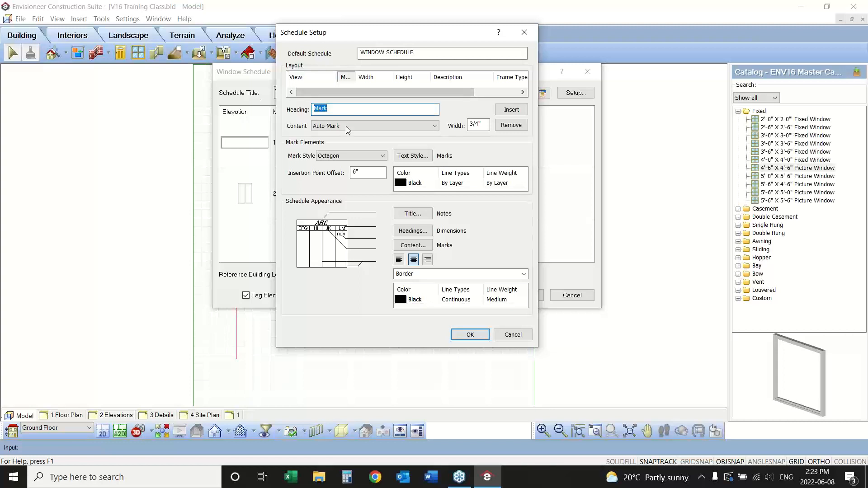
{"action": "type", "text": "Elevation"}
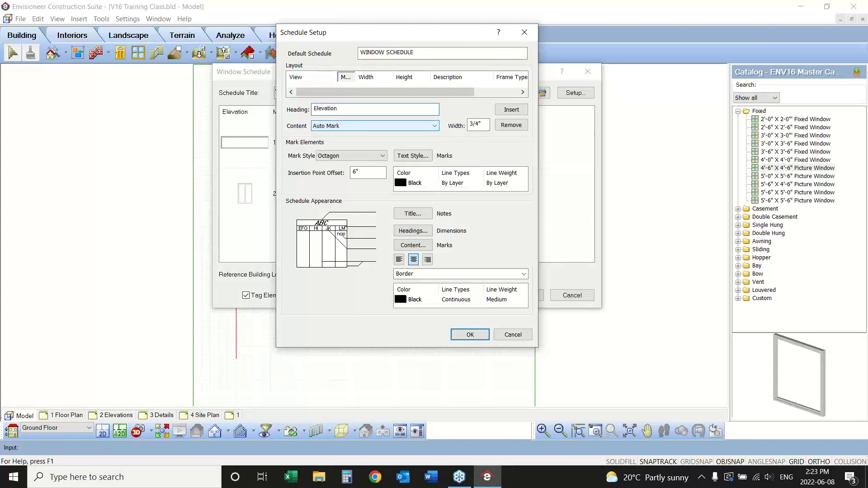
{"action": "left_click", "coordinate": [327, 127]}
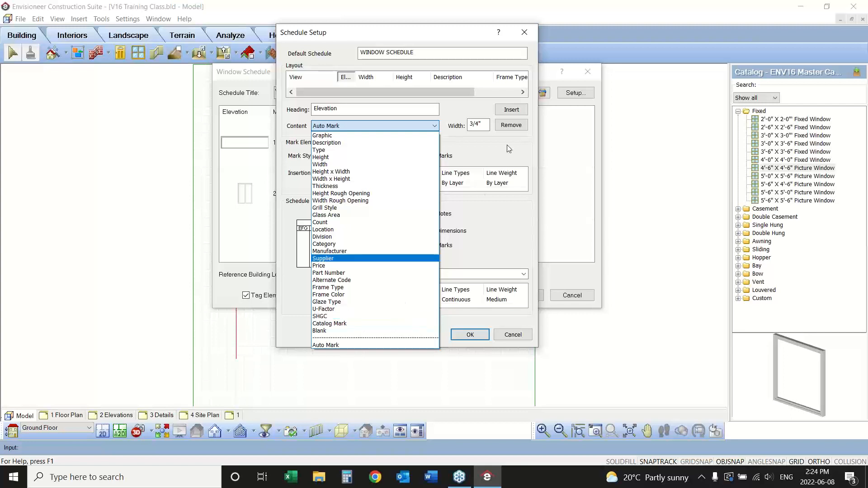
{"action": "left_click", "coordinate": [512, 155]}
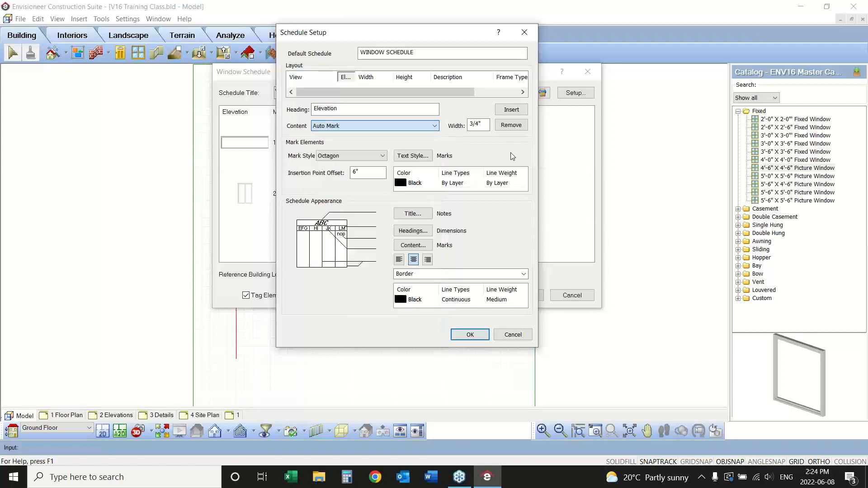
Change the Auto Mark column's heading back to Mark and set that column's width to 1".
{"action": "left_click", "coordinate": [311, 79]}
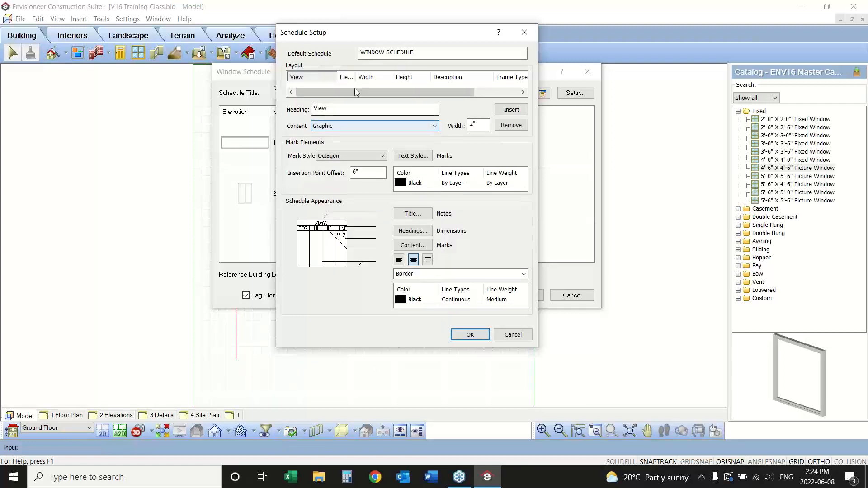
{"action": "left_click", "coordinate": [348, 78]}
{"action": "double_click", "coordinate": [324, 108]}
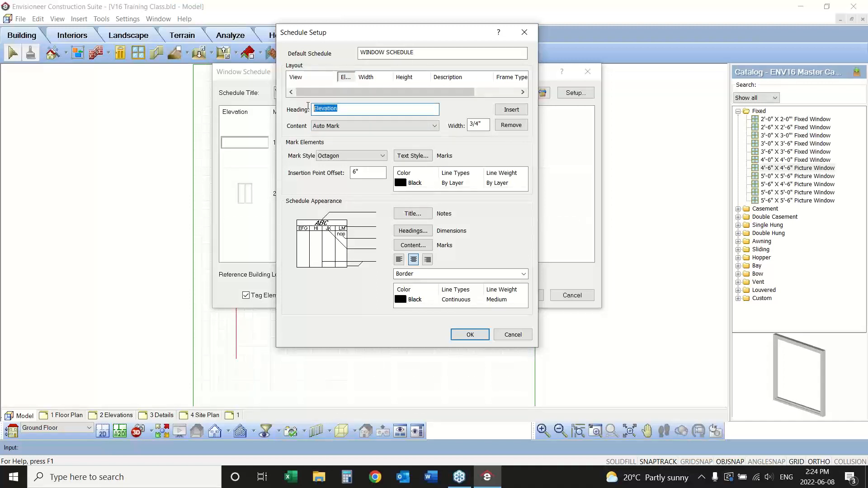
{"action": "type", "text": "Mark"}
{"action": "left_click", "coordinate": [375, 77]}
{"action": "left_click", "coordinate": [349, 79]}
{"action": "left_click", "coordinate": [333, 111]}
{"action": "double_click", "coordinate": [483, 123]}
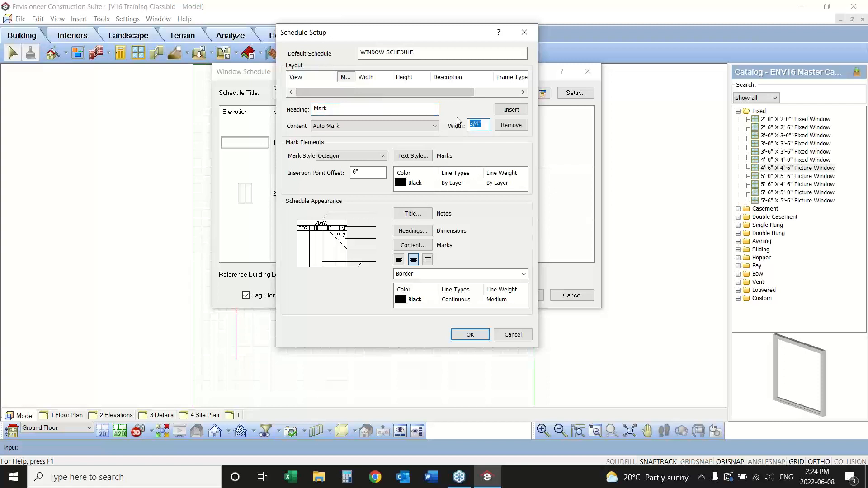
{"action": "type", "text": "1"}
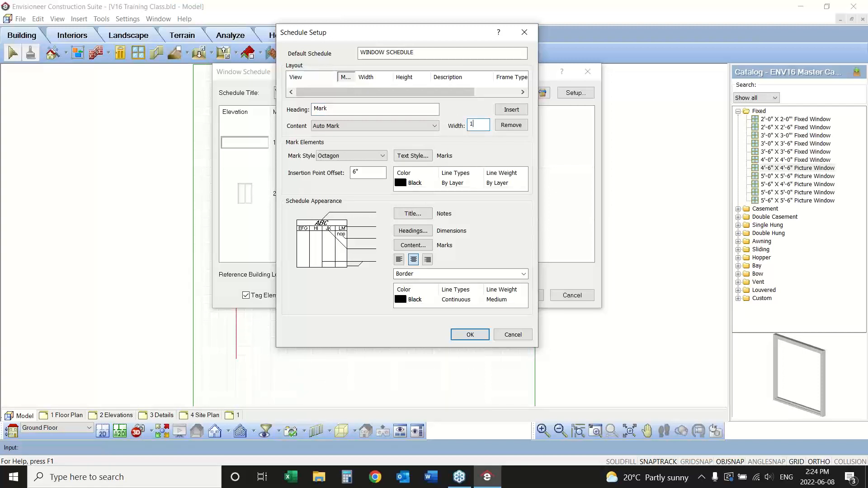
{"action": "left_click", "coordinate": [381, 108]}
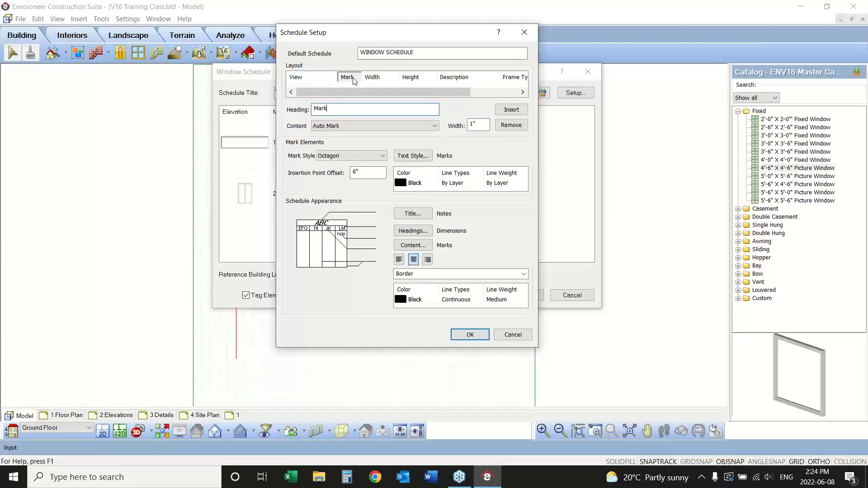
Set the Count column's width to 1.25" and accept the schedule setup.
{"action": "left_click", "coordinate": [377, 79]}
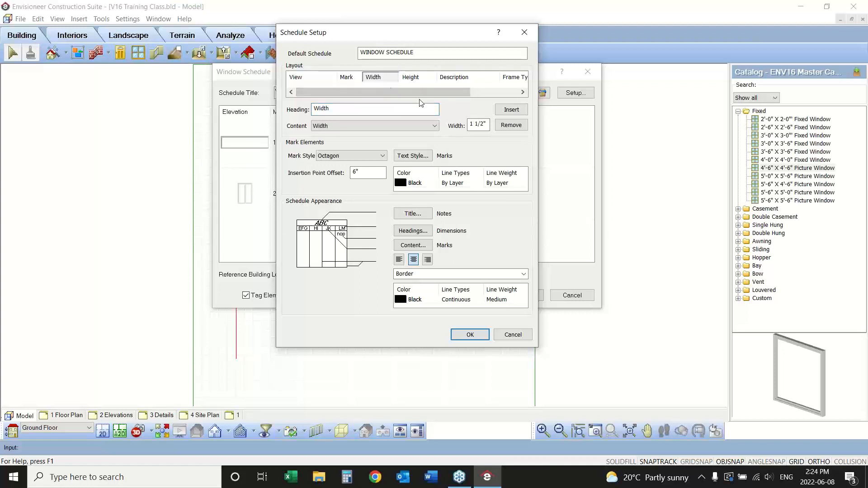
{"action": "left_click_drag", "start_coordinate": [410, 92], "coordinate": [466, 98]}
{"action": "left_click", "coordinate": [510, 77]}
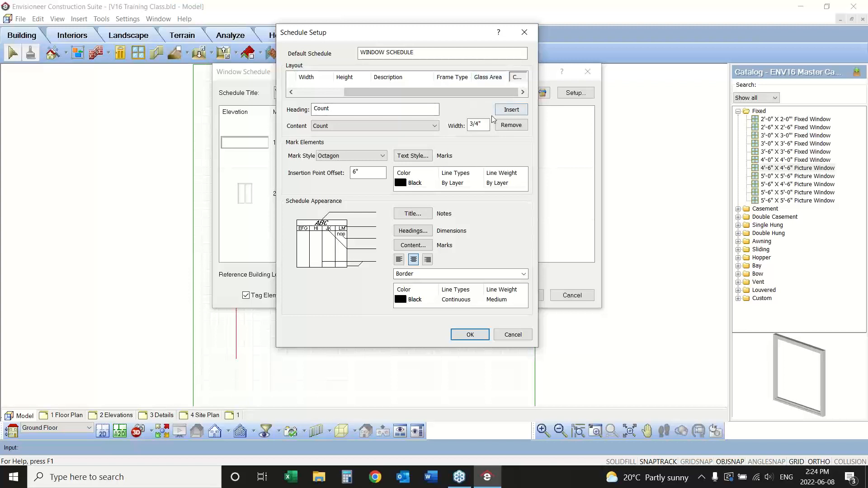
{"action": "double_click", "coordinate": [478, 124]}
{"action": "type", "text": "1.2"}
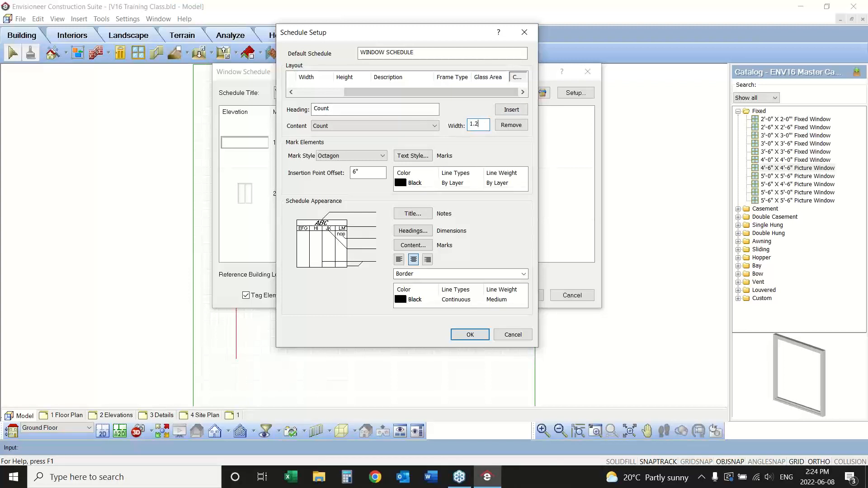
{"action": "type", "text": "5"}
{"action": "left_click", "coordinate": [334, 110]}
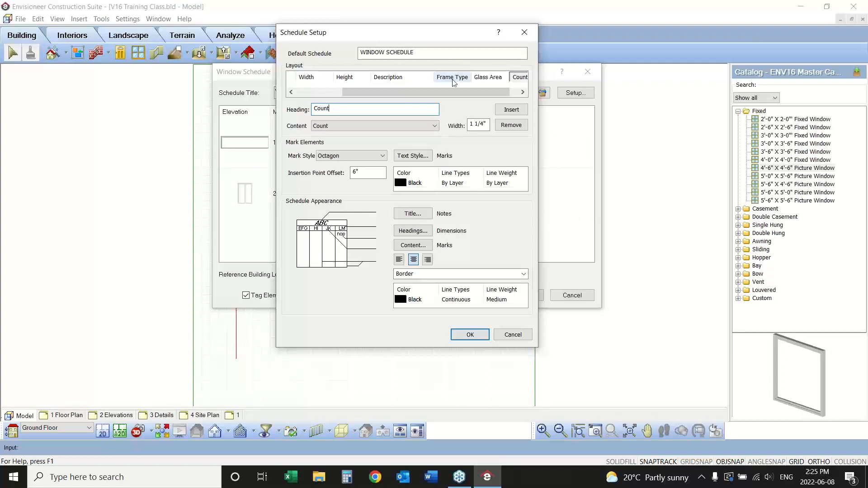
{"action": "left_click_drag", "start_coordinate": [454, 92], "coordinate": [508, 85]}
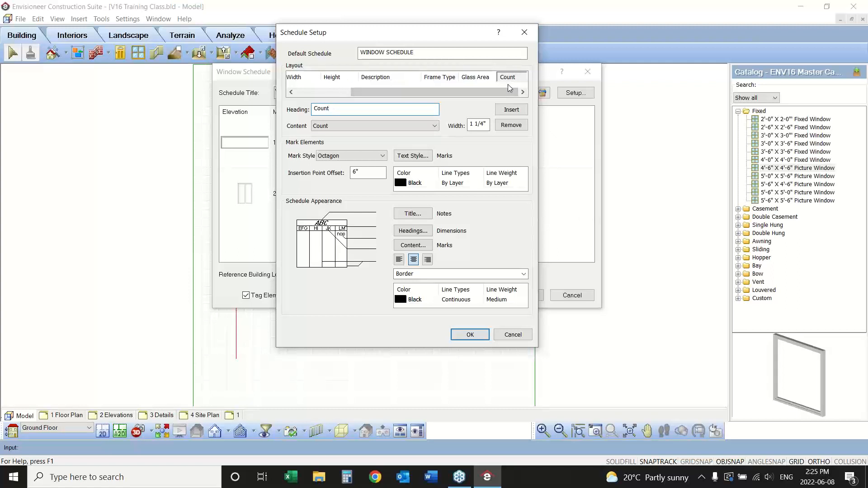
{"action": "left_click", "coordinate": [470, 335]}
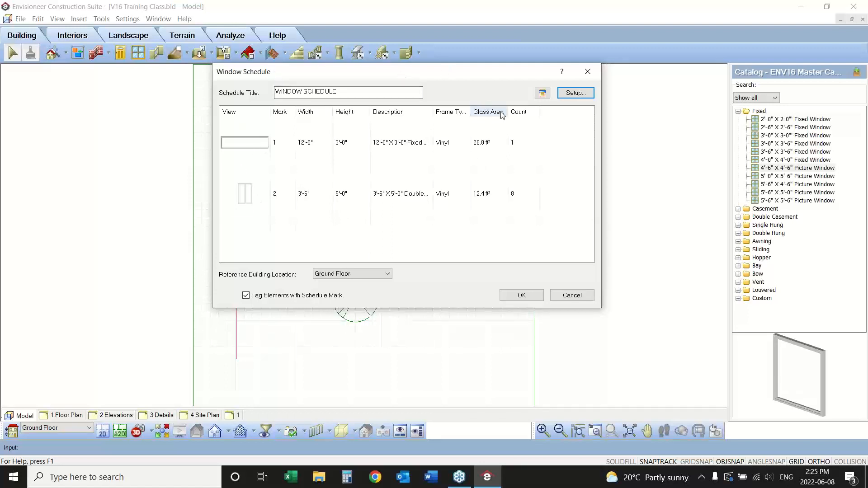
Generate the window schedule with element tags and place it on the plan to the right of the house.
{"action": "left_click", "coordinate": [521, 296]}
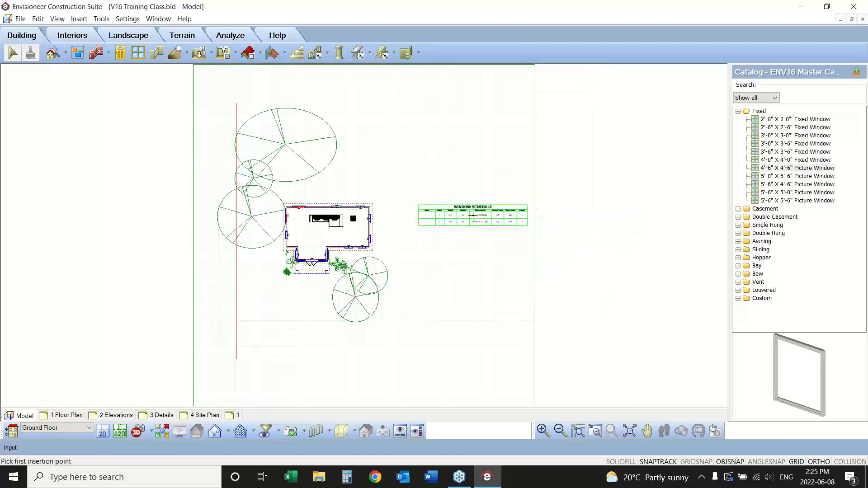
{"action": "left_click", "coordinate": [470, 218]}
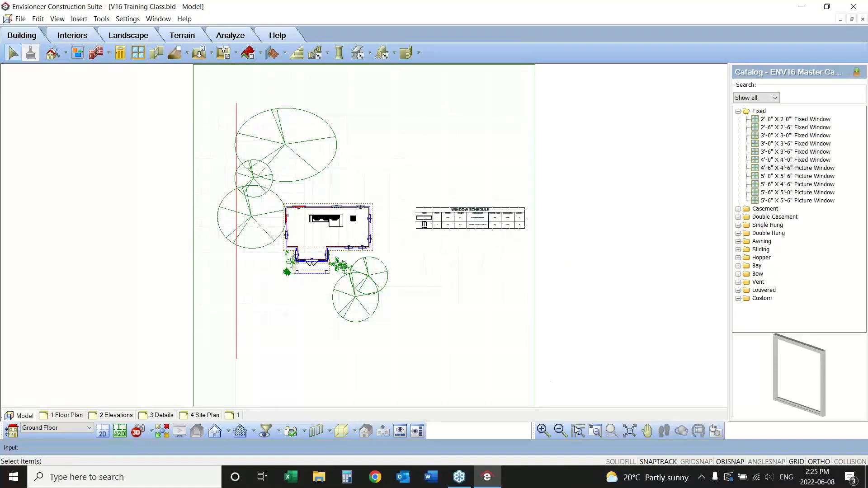
{"action": "left_click", "coordinate": [595, 431]}
{"action": "left_click_drag", "start_coordinate": [478, 214], "coordinate": [320, 269]}
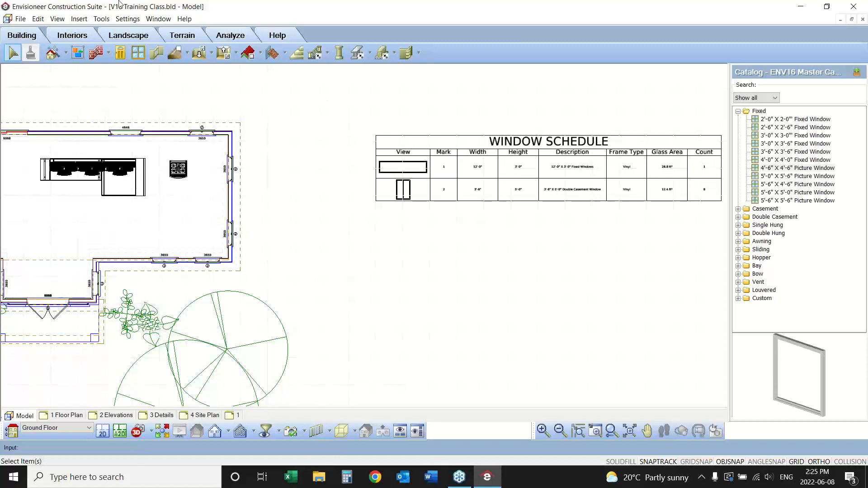
Look over the available new-project templates without creating a project, and return to the full site plan.
{"action": "left_click", "coordinate": [20, 19]}
{"action": "left_click", "coordinate": [31, 30]}
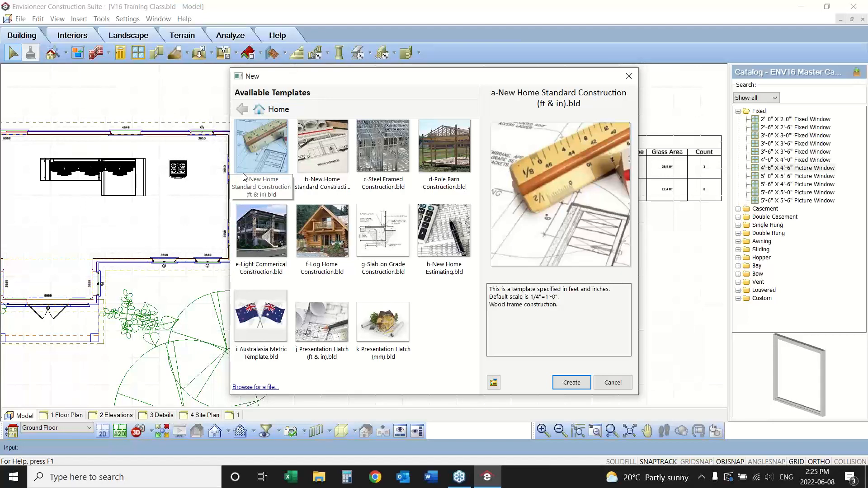
{"action": "left_click", "coordinate": [611, 383]}
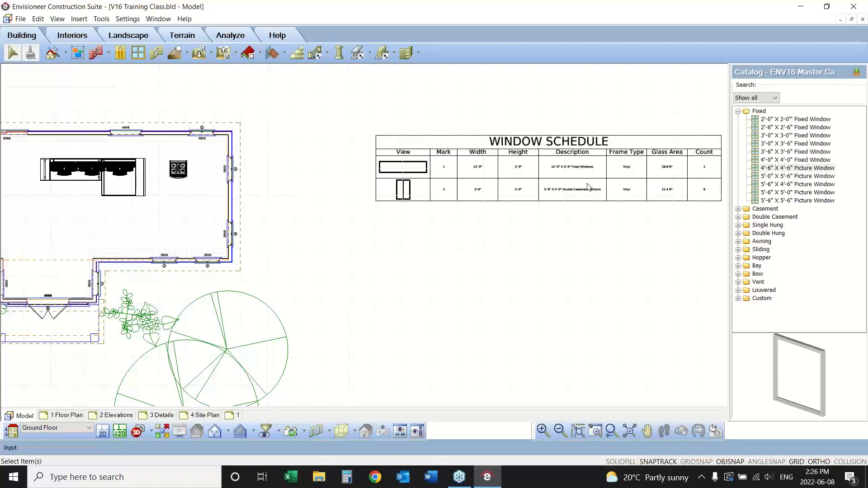
{"action": "left_click", "coordinate": [629, 431]}
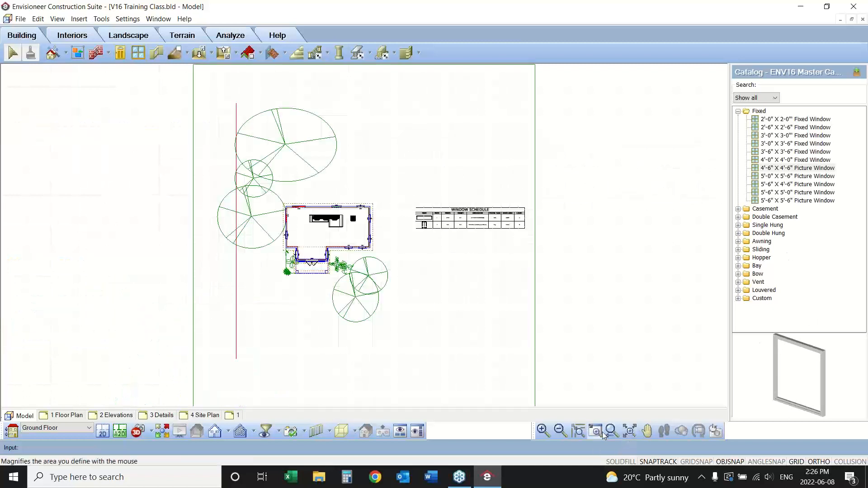
Select the Crack Willow, Alpine Laburnum and Apple Tree, adding the red vertical line last as the primary object.
{"action": "left_click", "coordinate": [601, 434]}
{"action": "left_click_drag", "start_coordinate": [462, 104], "coordinate": [189, 393]}
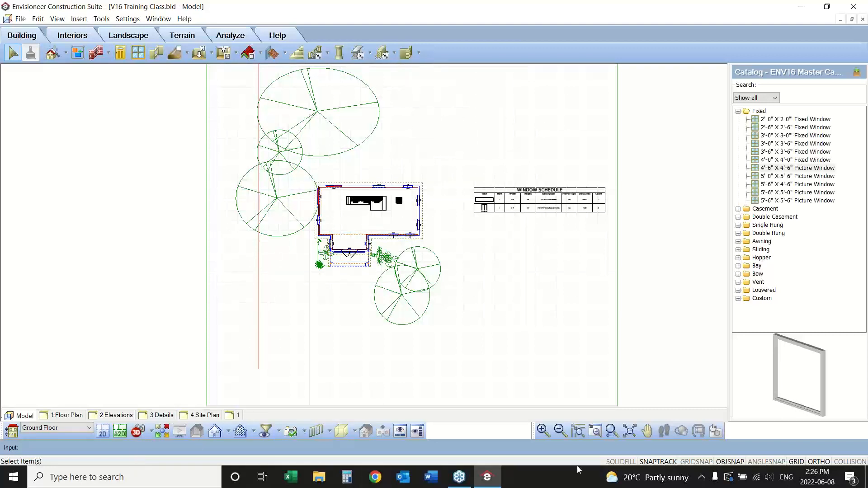
{"action": "left_click", "coordinate": [559, 432]}
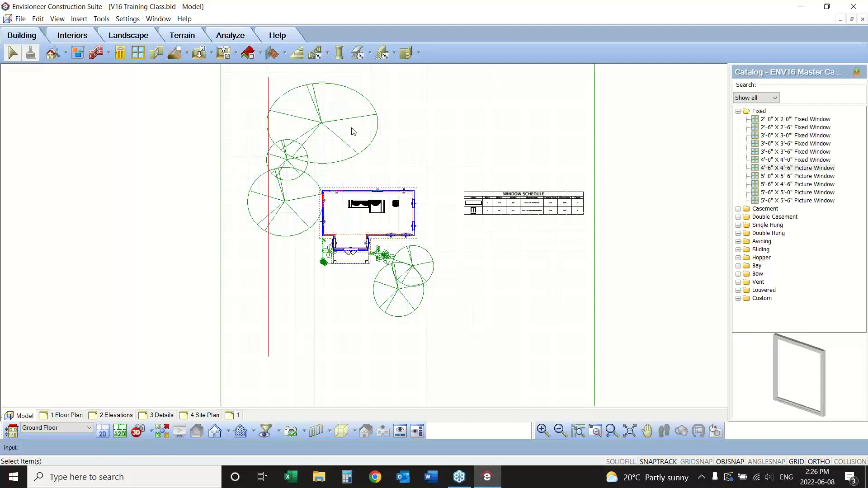
{"action": "left_click", "coordinate": [329, 128]}
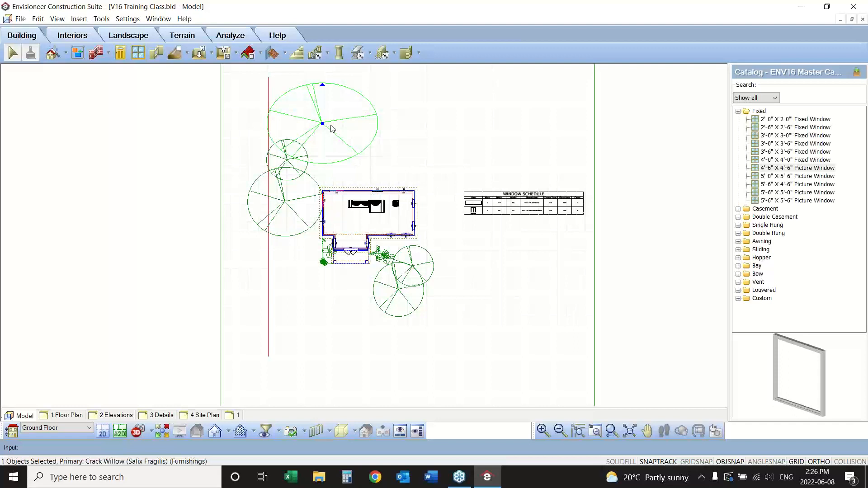
{"action": "left_click", "coordinate": [306, 171], "text": "shift"}
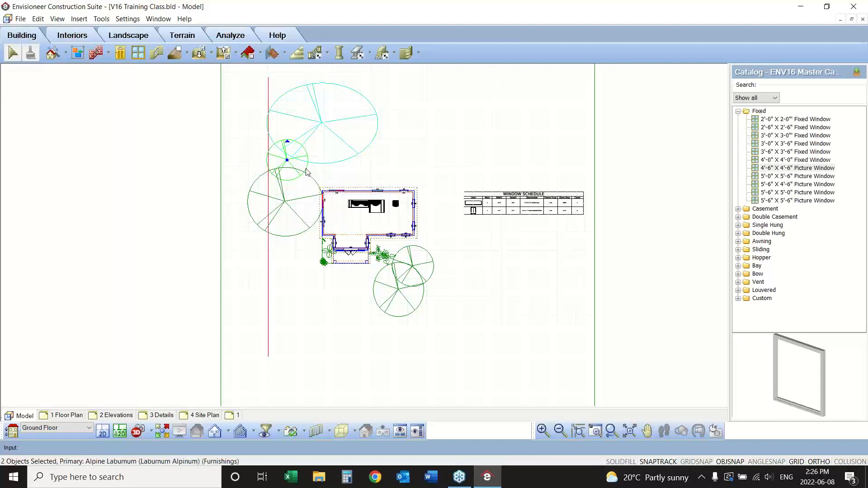
{"action": "left_click", "coordinate": [286, 201], "text": "shift"}
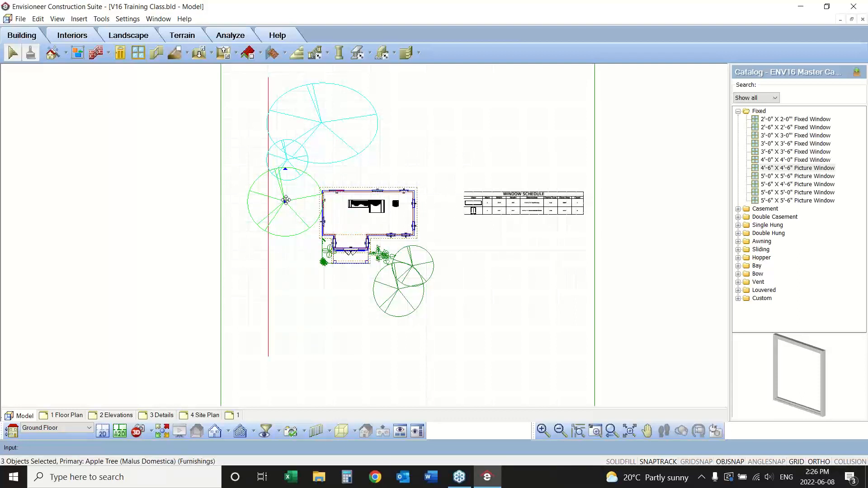
{"action": "left_click", "coordinate": [267, 86], "text": "shift"}
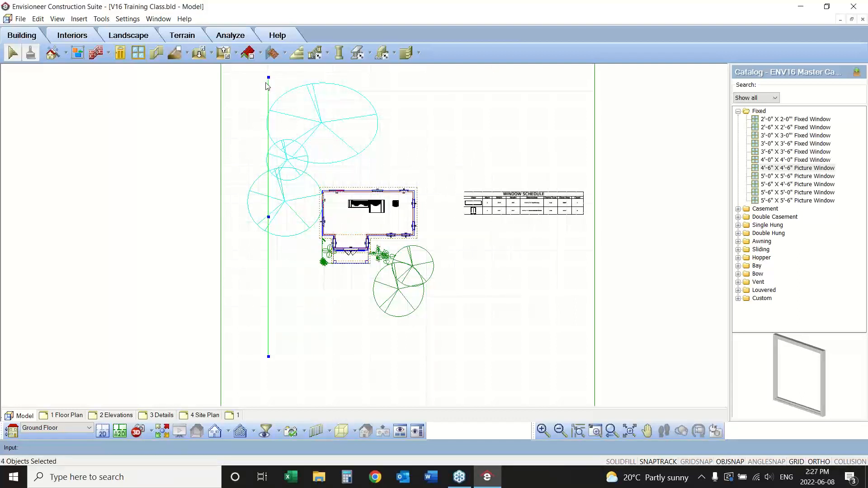
Open the Align options for the three selected trees and the line, and choose Align to primary.
{"action": "left_click", "coordinate": [102, 18]}
{"action": "mouse_move", "coordinate": [108, 52]}
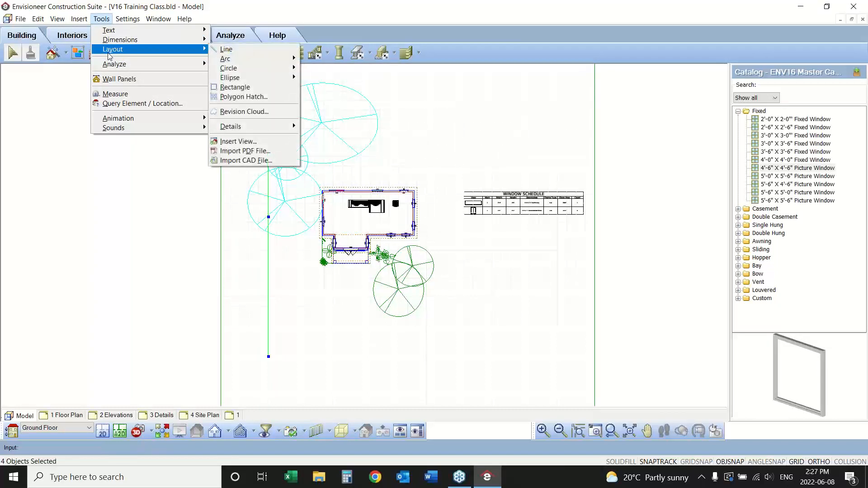
{"action": "left_click", "coordinate": [373, 9]}
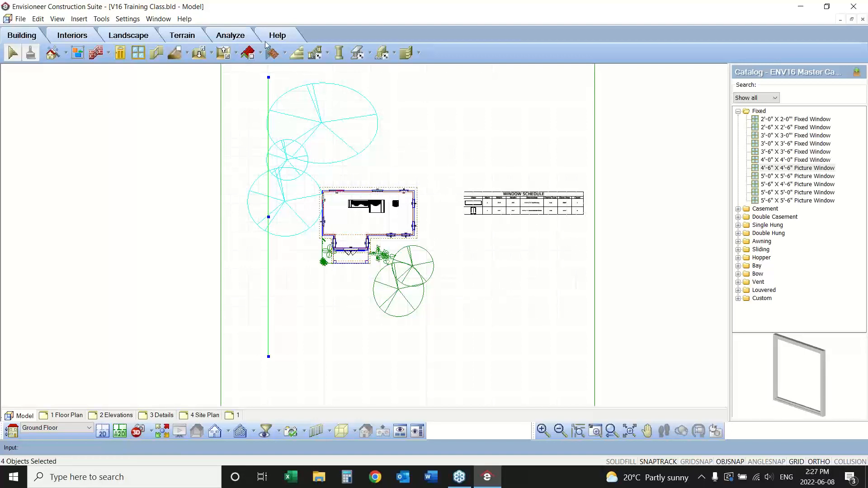
{"action": "right_click", "coordinate": [297, 132]}
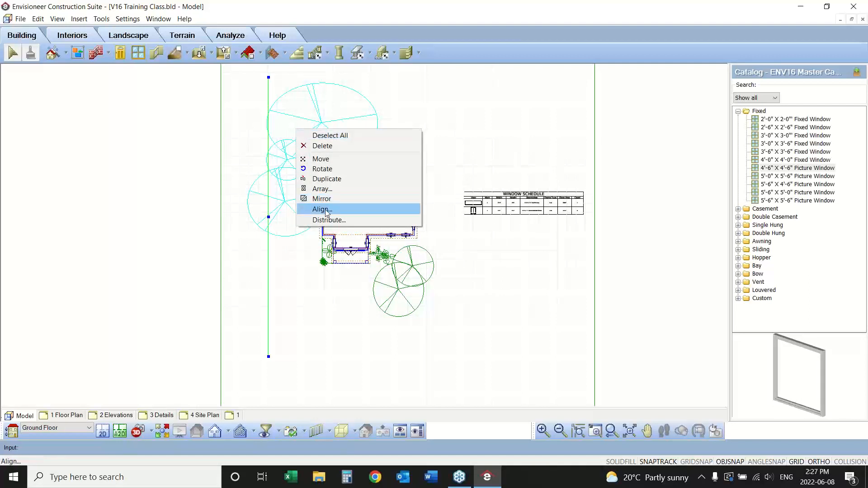
{"action": "left_click", "coordinate": [326, 210]}
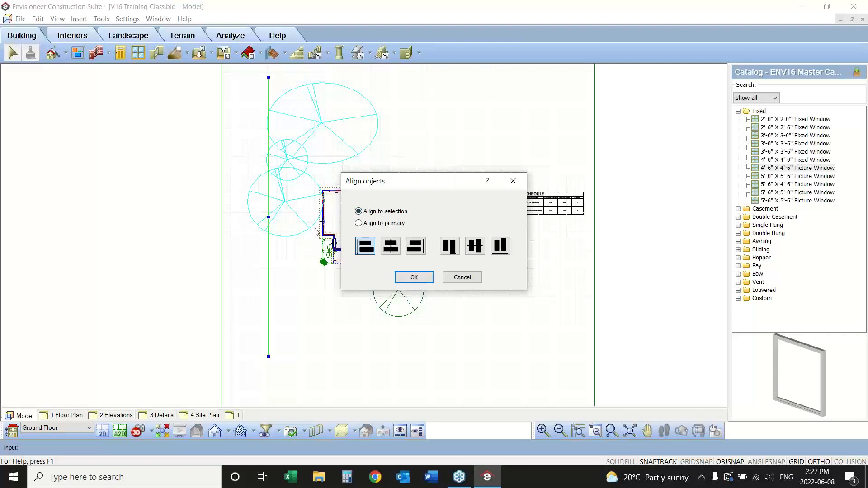
{"action": "left_click", "coordinate": [359, 223]}
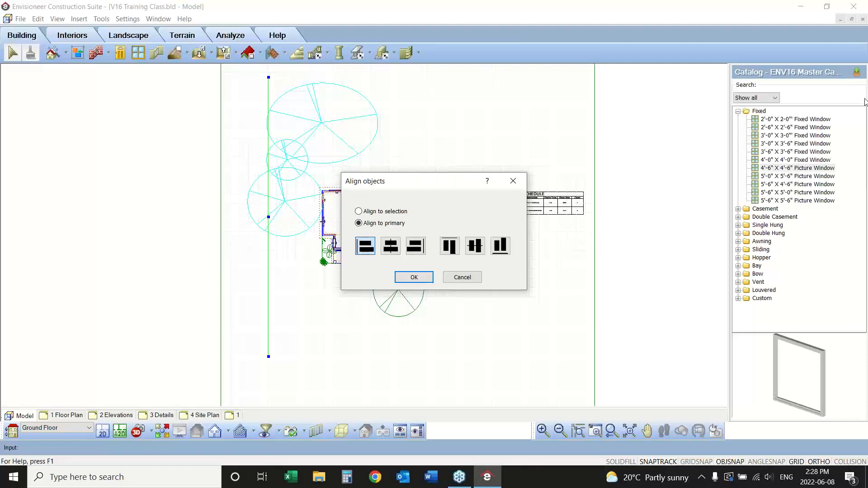
{"action": "left_click", "coordinate": [859, 166]}
{"action": "left_click", "coordinate": [802, 168]}
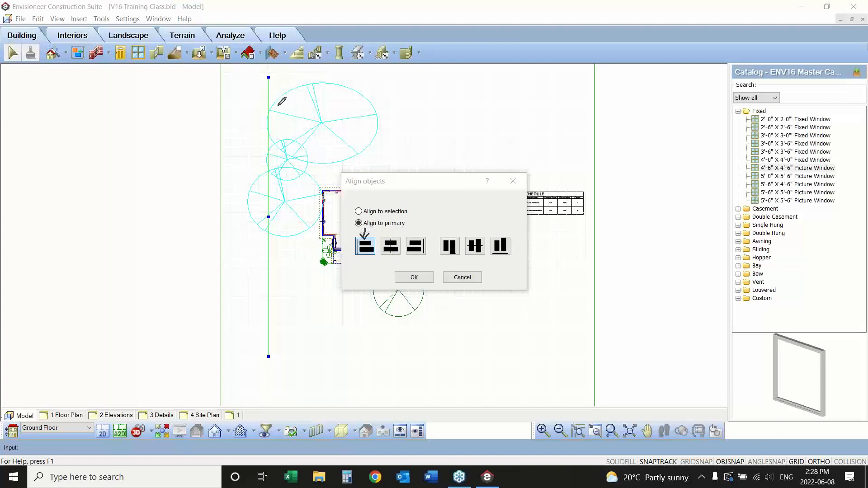
{"action": "mouse_move", "coordinate": [271, 109]}
{"action": "left_mouse_down"}
{"action": "mouse_move", "coordinate": [269, 127]}
{"action": "mouse_move", "coordinate": [294, 131]}
{"action": "mouse_move", "coordinate": [290, 107]}
{"action": "mouse_move", "coordinate": [271, 109]}
{"action": "left_mouse_up"}
{"action": "mouse_move", "coordinate": [285, 155]}
{"action": "left_mouse_down"}
{"action": "mouse_move", "coordinate": [270, 168]}
{"action": "mouse_move", "coordinate": [295, 174]}
{"action": "mouse_move", "coordinate": [283, 155]}
{"action": "left_mouse_up"}
{"action": "mouse_move", "coordinate": [285, 211]}
{"action": "left_mouse_down"}
{"action": "mouse_move", "coordinate": [269, 226]}
{"action": "mouse_move", "coordinate": [297, 219]}
{"action": "mouse_move", "coordinate": [267, 209]}
{"action": "left_mouse_up"}
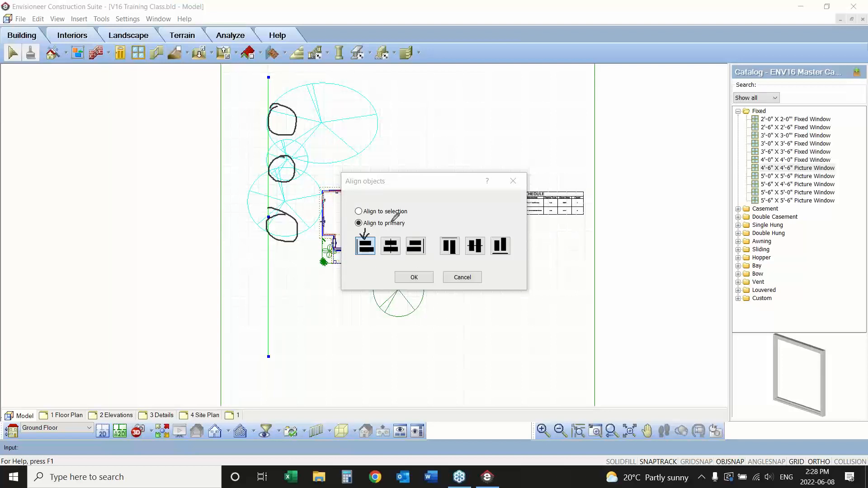
{"action": "mouse_move", "coordinate": [387, 228]}
{"action": "left_mouse_down"}
{"action": "mouse_move", "coordinate": [390, 235]}
{"action": "mouse_move", "coordinate": [398, 225]}
{"action": "mouse_move", "coordinate": [392, 233]}
{"action": "left_mouse_up"}
{"action": "mouse_move", "coordinate": [263, 249]}
{"action": "left_mouse_down"}
{"action": "mouse_move", "coordinate": [264, 264]}
{"action": "mouse_move", "coordinate": [278, 254]}
{"action": "mouse_move", "coordinate": [270, 247]}
{"action": "mouse_move", "coordinate": [273, 269]}
{"action": "mouse_move", "coordinate": [261, 281]}
{"action": "mouse_move", "coordinate": [277, 286]}
{"action": "mouse_move", "coordinate": [278, 274]}
{"action": "mouse_move", "coordinate": [270, 287]}
{"action": "mouse_move", "coordinate": [277, 300]}
{"action": "mouse_move", "coordinate": [273, 286]}
{"action": "left_mouse_up"}
{"action": "left_click_drag", "start_coordinate": [417, 220], "coordinate": [414, 238]}
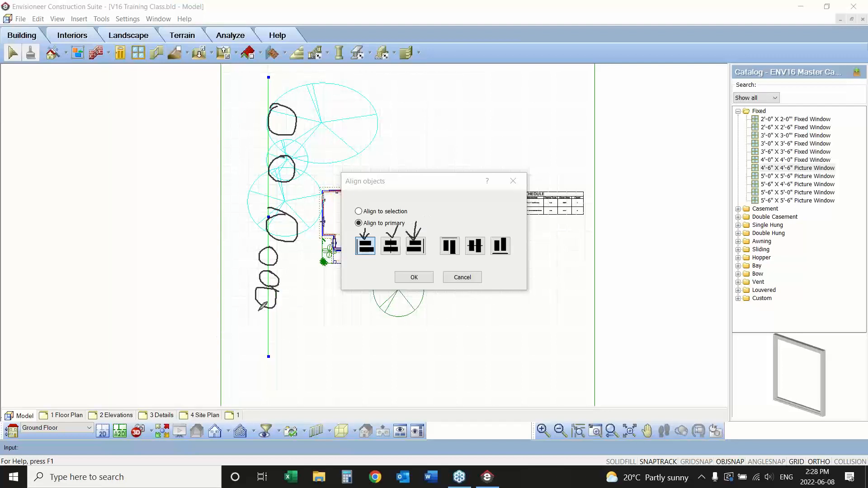
{"action": "mouse_move", "coordinate": [261, 308]}
{"action": "left_mouse_down"}
{"action": "mouse_move", "coordinate": [267, 328]}
{"action": "mouse_move", "coordinate": [251, 323]}
{"action": "mouse_move", "coordinate": [256, 313]}
{"action": "mouse_move", "coordinate": [268, 346]}
{"action": "mouse_move", "coordinate": [258, 343]}
{"action": "mouse_move", "coordinate": [266, 334]}
{"action": "mouse_move", "coordinate": [270, 355]}
{"action": "mouse_move", "coordinate": [252, 363]}
{"action": "mouse_move", "coordinate": [267, 361]}
{"action": "left_mouse_up"}
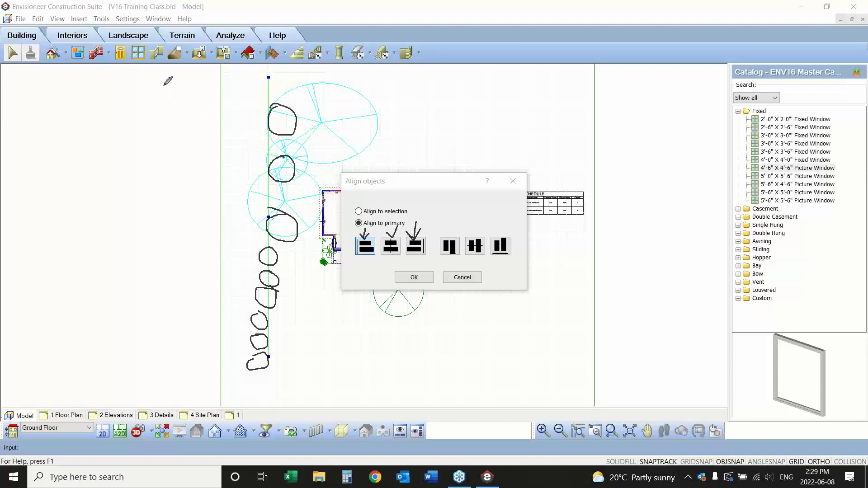
{"action": "left_click_drag", "start_coordinate": [163, 86], "coordinate": [162, 248]}
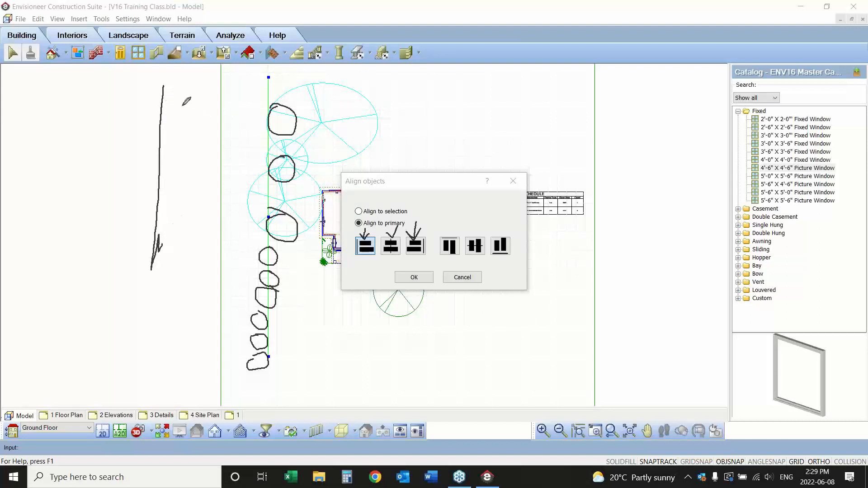
{"action": "left_click_drag", "start_coordinate": [164, 86], "coordinate": [149, 106]}
{"action": "mouse_move", "coordinate": [416, 96]}
{"action": "left_mouse_down"}
{"action": "mouse_move", "coordinate": [398, 111]}
{"action": "mouse_move", "coordinate": [634, 119]}
{"action": "mouse_move", "coordinate": [614, 139]}
{"action": "left_mouse_up"}
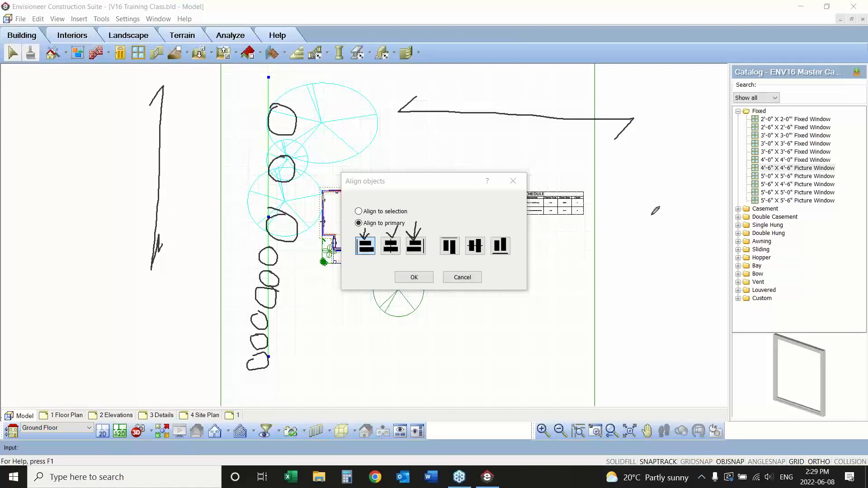
{"action": "left_click_drag", "start_coordinate": [433, 230], "coordinate": [518, 233]}
{"action": "left_click_drag", "start_coordinate": [472, 251], "coordinate": [388, 260]}
{"action": "mouse_move", "coordinate": [392, 251]}
{"action": "left_mouse_down"}
{"action": "mouse_move", "coordinate": [443, 270]}
{"action": "mouse_move", "coordinate": [506, 260]}
{"action": "left_mouse_up"}
{"action": "mouse_move", "coordinate": [454, 235]}
{"action": "left_mouse_down"}
{"action": "mouse_move", "coordinate": [429, 208]}
{"action": "mouse_move", "coordinate": [370, 233]}
{"action": "left_mouse_up"}
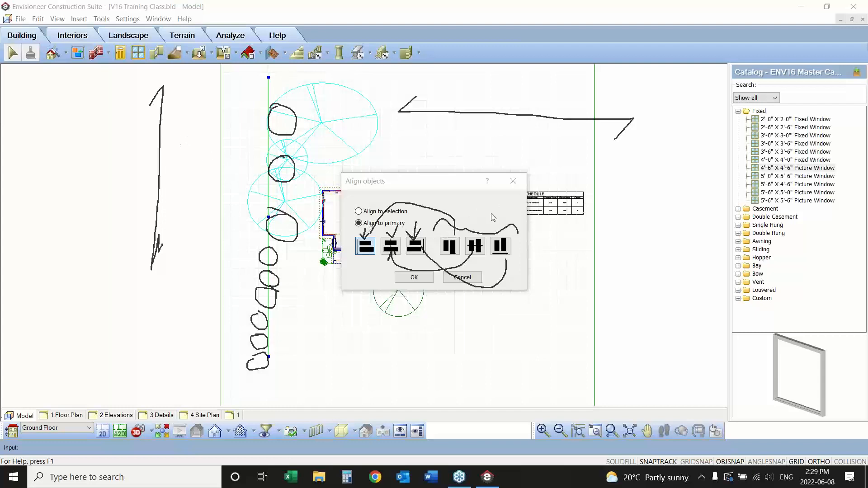
{"action": "key", "text": "Escape"}
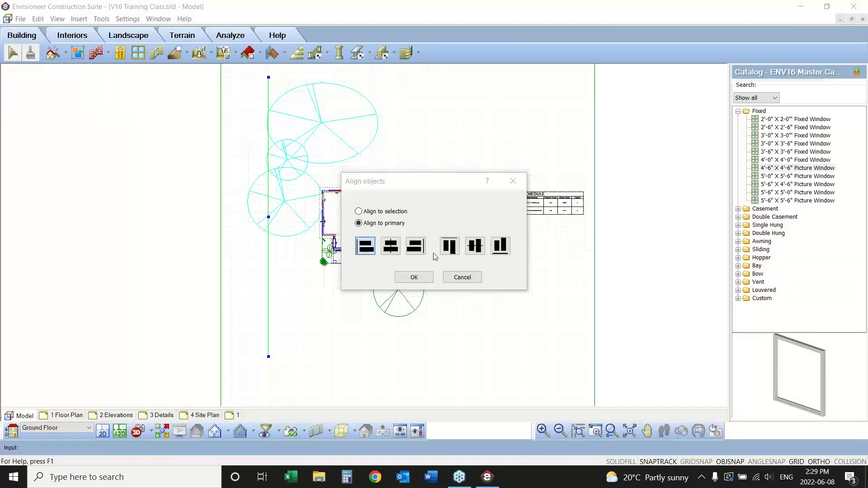
Align the three trees' centres on the vertical line horizontally, and undo that alignment.
{"action": "left_click", "coordinate": [391, 249]}
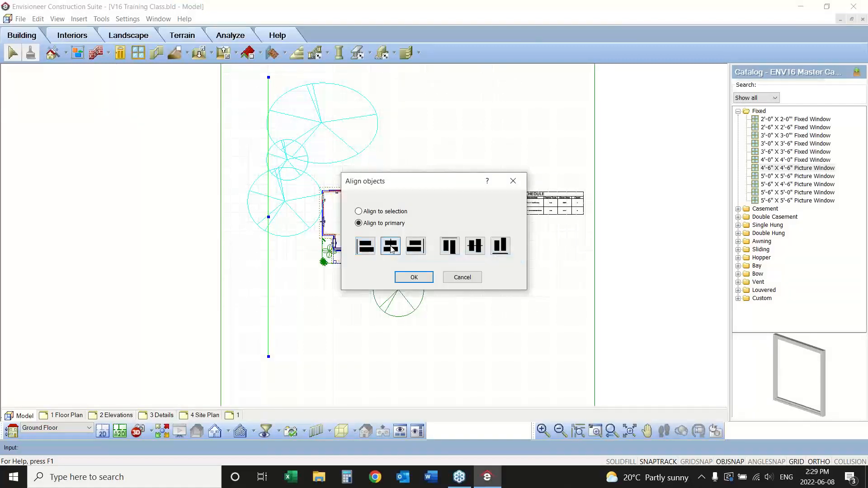
{"action": "left_click", "coordinate": [409, 277]}
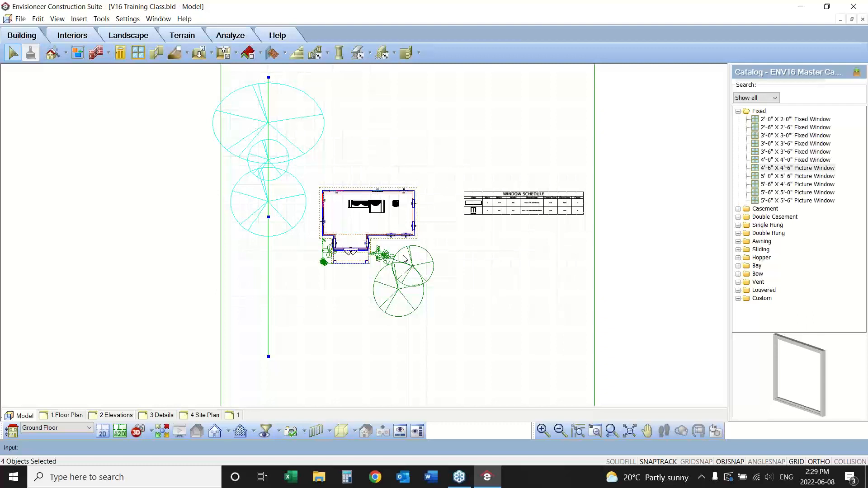
{"action": "left_click", "coordinate": [38, 19]}
{"action": "left_click", "coordinate": [50, 29]}
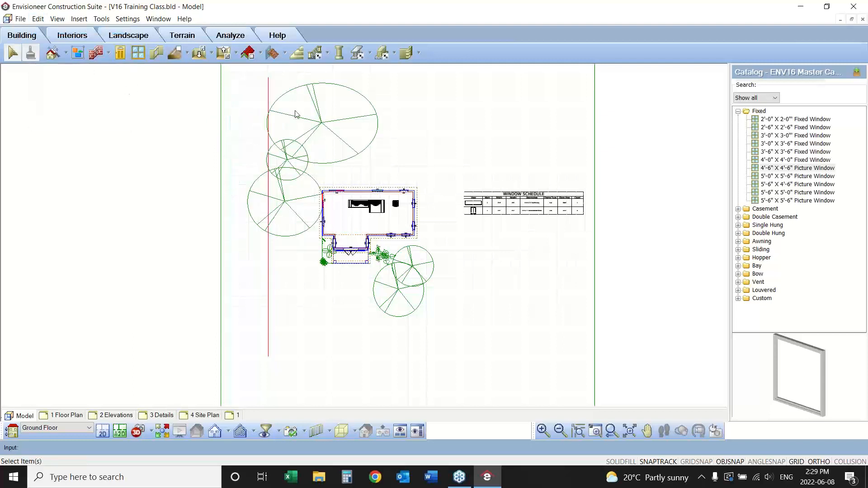
Reselect the three trees and the vertical line, align their right edges with Align to selection, and undo that alignment.
{"action": "left_click", "coordinate": [321, 125]}
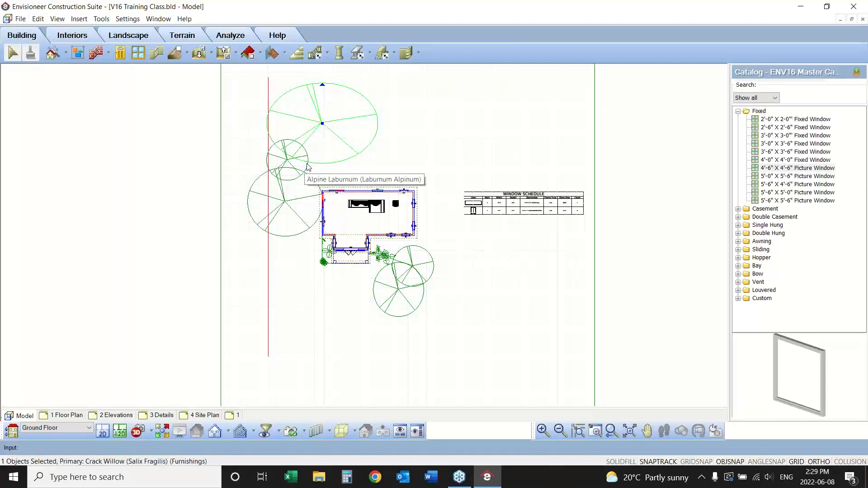
{"action": "left_click", "coordinate": [284, 152], "text": "shift"}
{"action": "left_click", "coordinate": [283, 193], "text": "shift"}
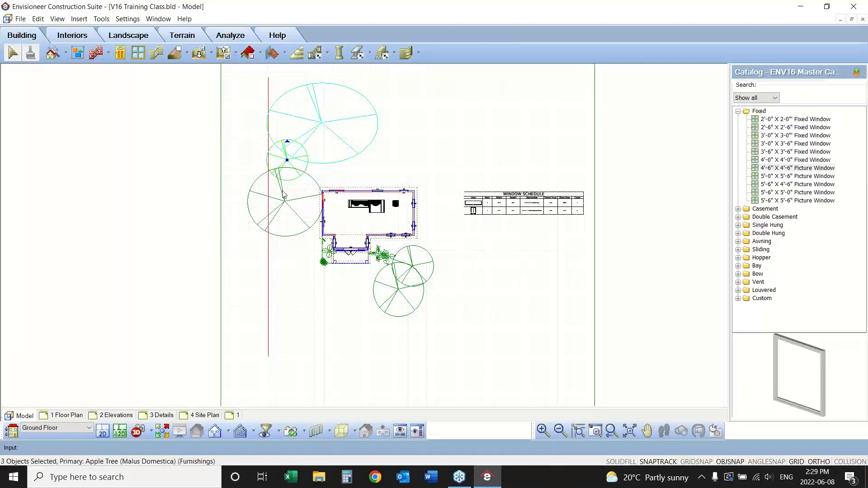
{"action": "left_click", "coordinate": [269, 94], "text": "shift"}
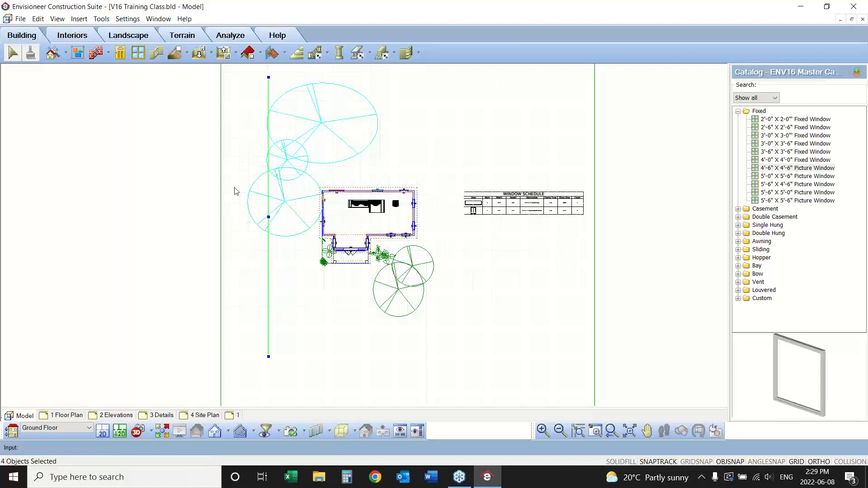
{"action": "right_click", "coordinate": [250, 136]}
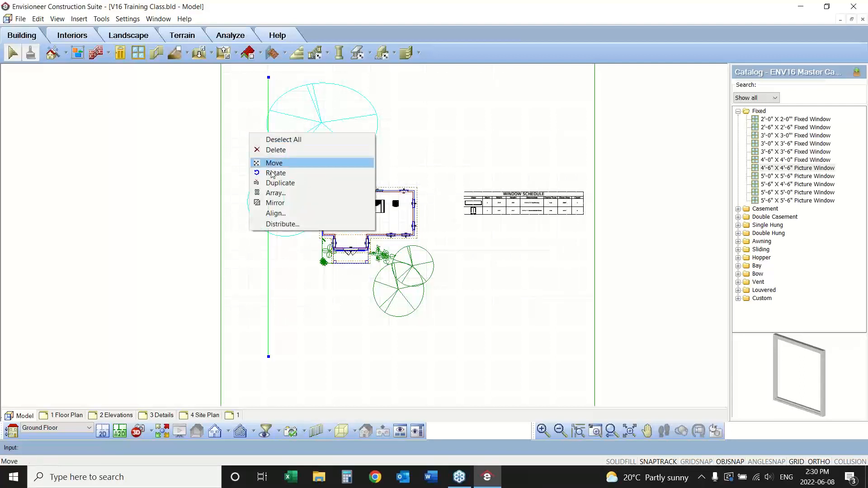
{"action": "left_click", "coordinate": [287, 213]}
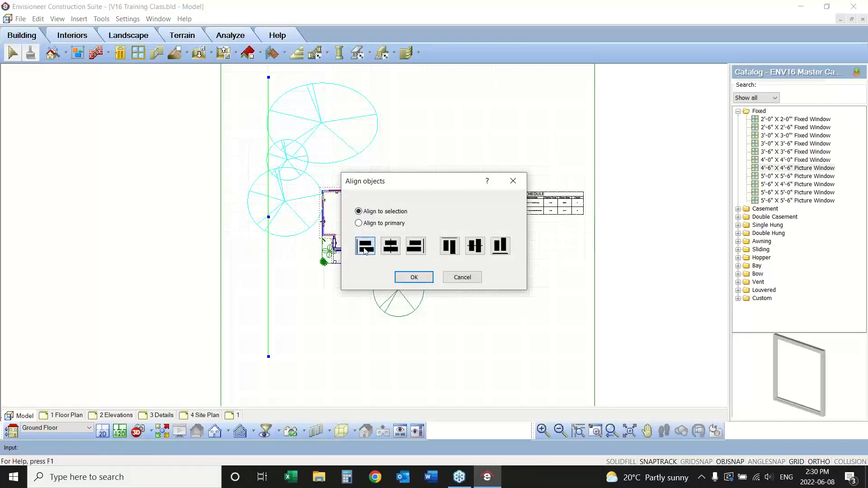
{"action": "left_click", "coordinate": [415, 247]}
{"action": "left_click", "coordinate": [413, 278]}
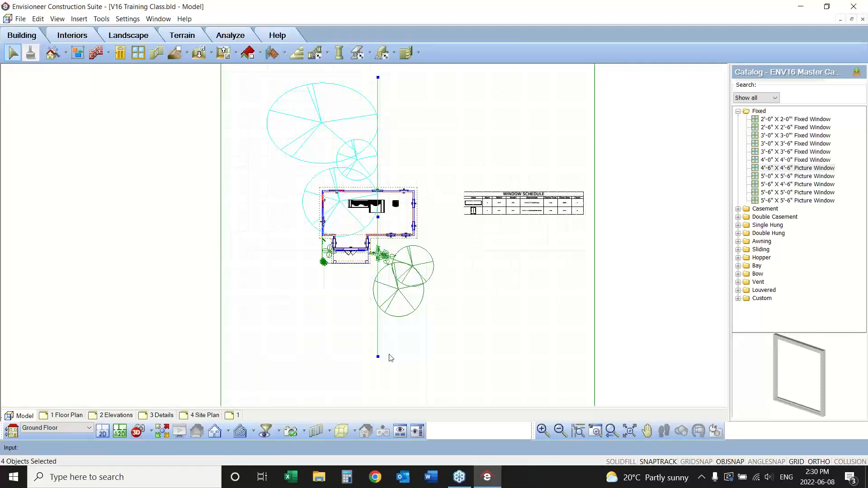
{"action": "left_click", "coordinate": [38, 20]}
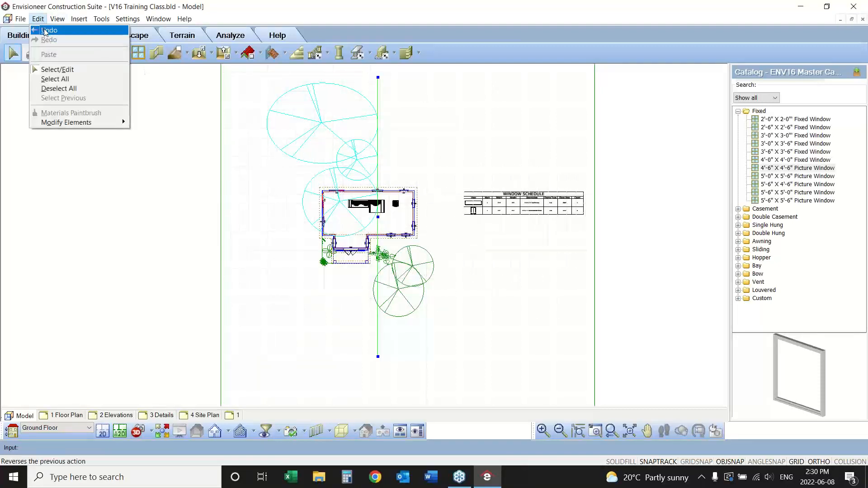
{"action": "left_click", "coordinate": [48, 30]}
Select the three trees with the vertical line last, and align the trees' right edges to the line using Align to primary.
{"action": "left_click", "coordinate": [301, 164]}
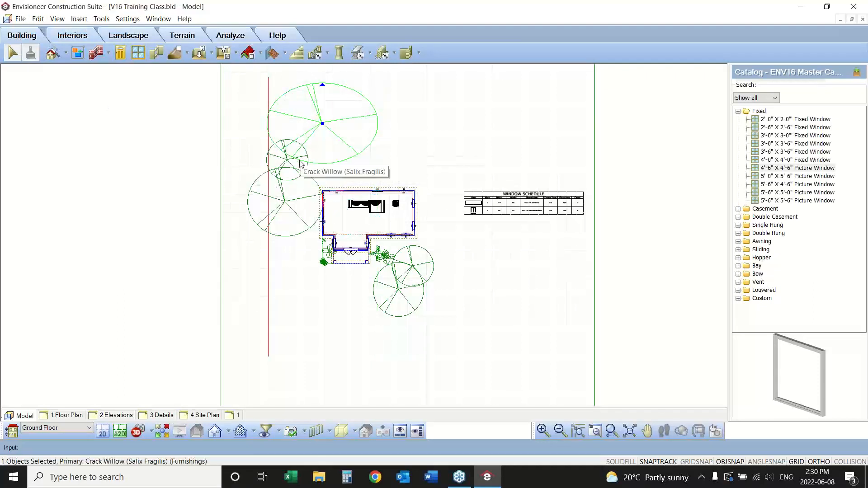
{"action": "left_click", "coordinate": [304, 163], "text": "shift"}
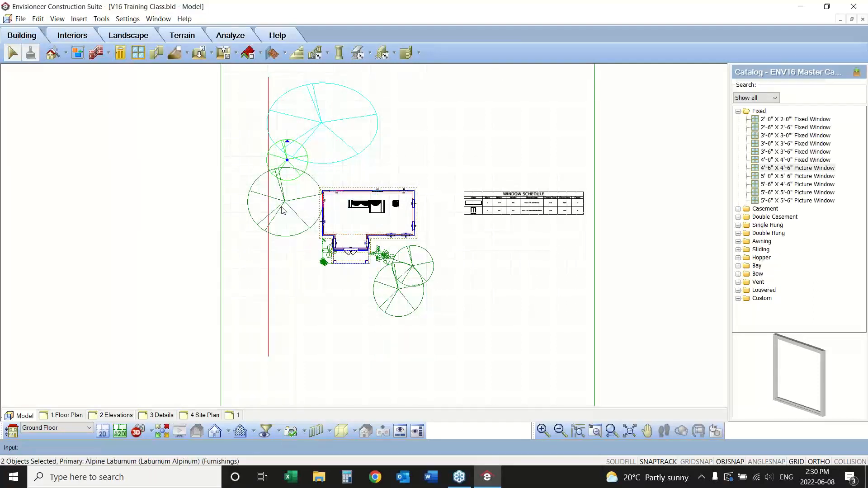
{"action": "left_click", "coordinate": [281, 210], "text": "shift"}
{"action": "left_click", "coordinate": [269, 259], "text": "shift"}
{"action": "right_click", "coordinate": [291, 244]}
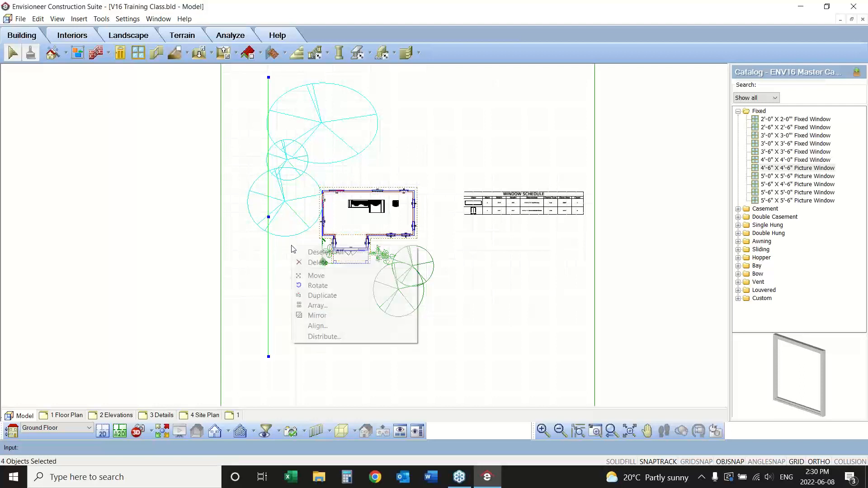
{"action": "left_click", "coordinate": [336, 326]}
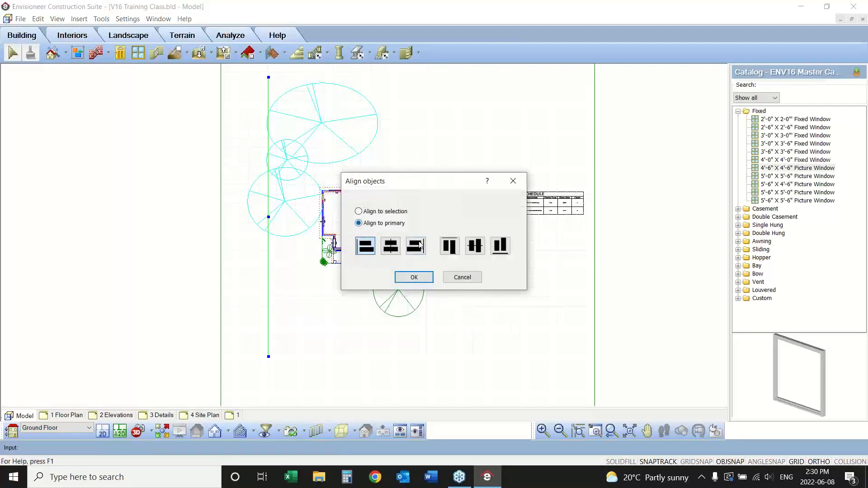
{"action": "left_click", "coordinate": [415, 249]}
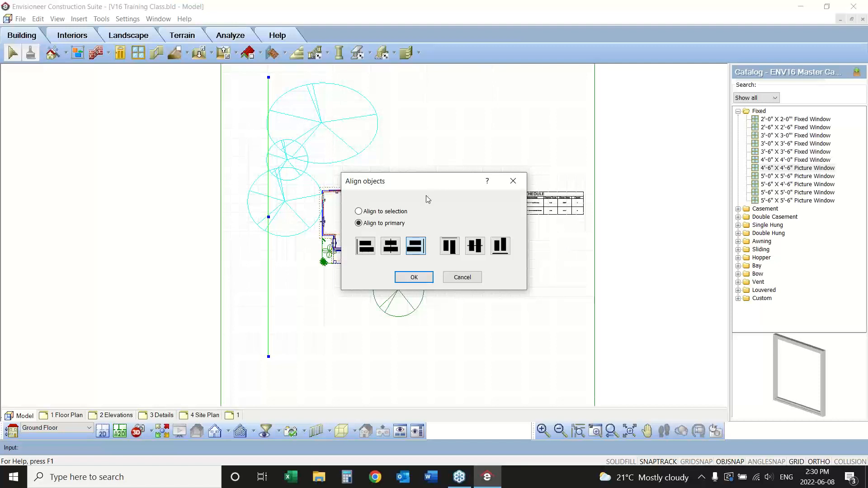
{"action": "left_click", "coordinate": [414, 277]}
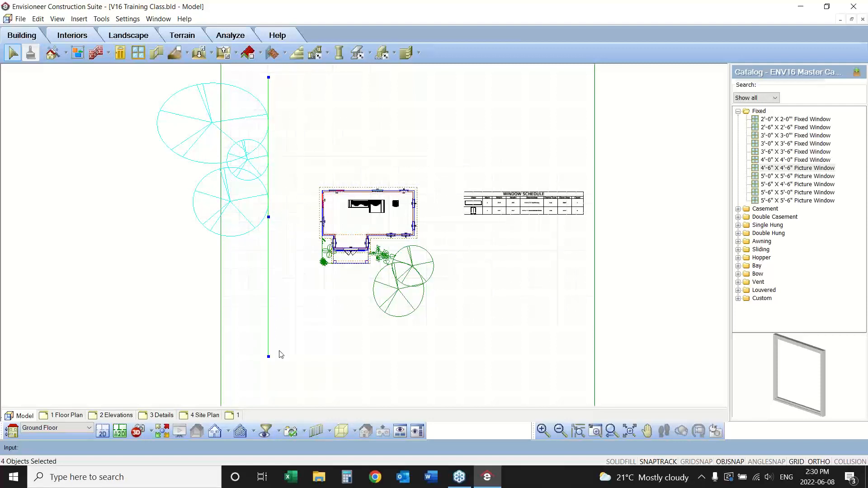
Open the Distribute options for the selected trees and line, and choose Align to primary with distribution by top edges.
{"action": "right_click", "coordinate": [325, 107]}
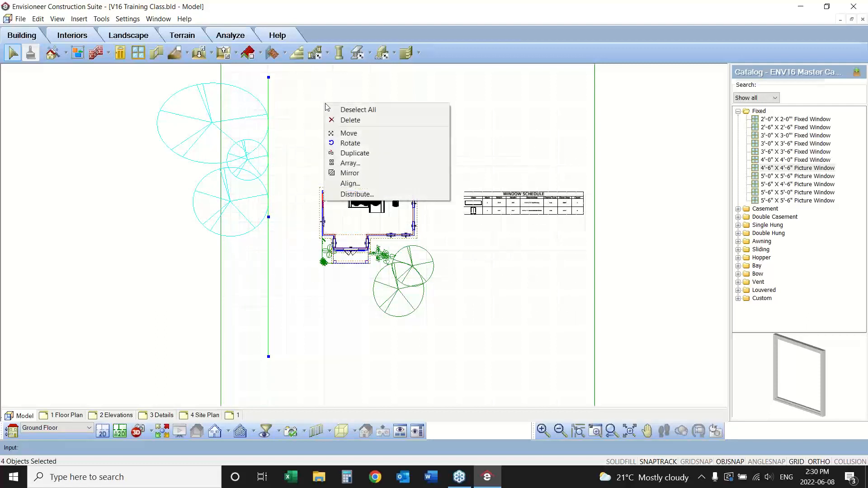
{"action": "left_click", "coordinate": [365, 198]}
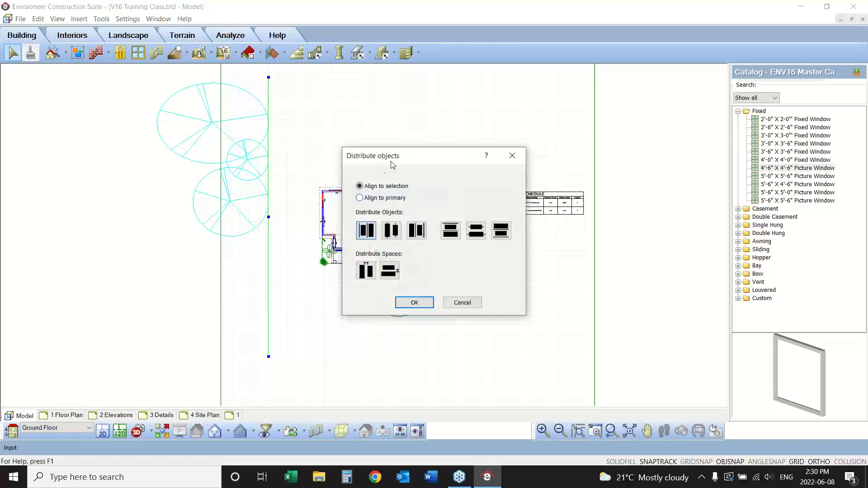
{"action": "left_click_drag", "start_coordinate": [395, 157], "coordinate": [534, 103]}
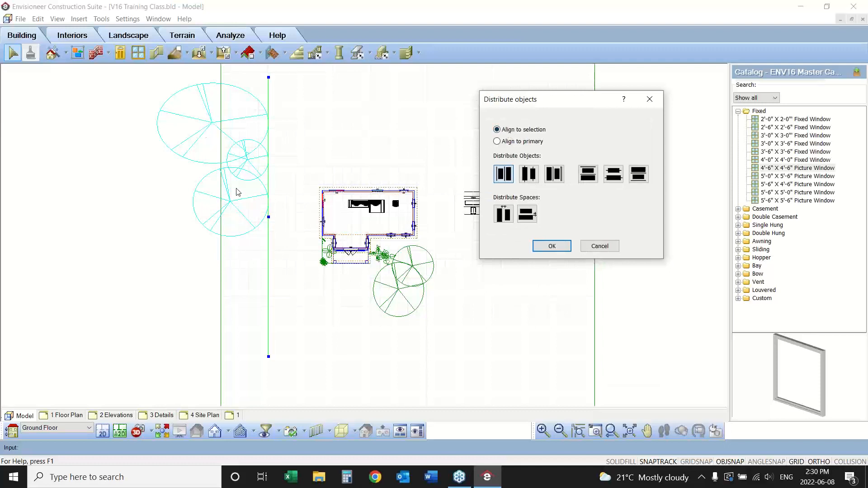
{"action": "left_click", "coordinate": [497, 141]}
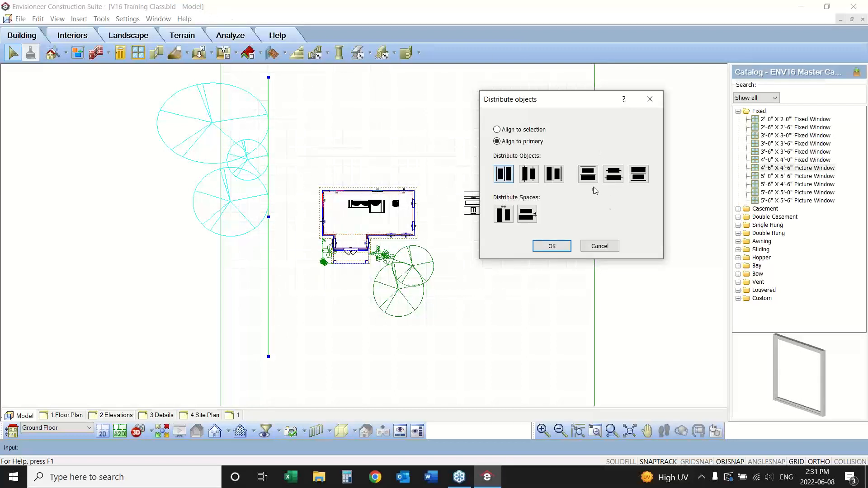
{"action": "left_click", "coordinate": [588, 175]}
{"action": "left_click", "coordinate": [855, 166]}
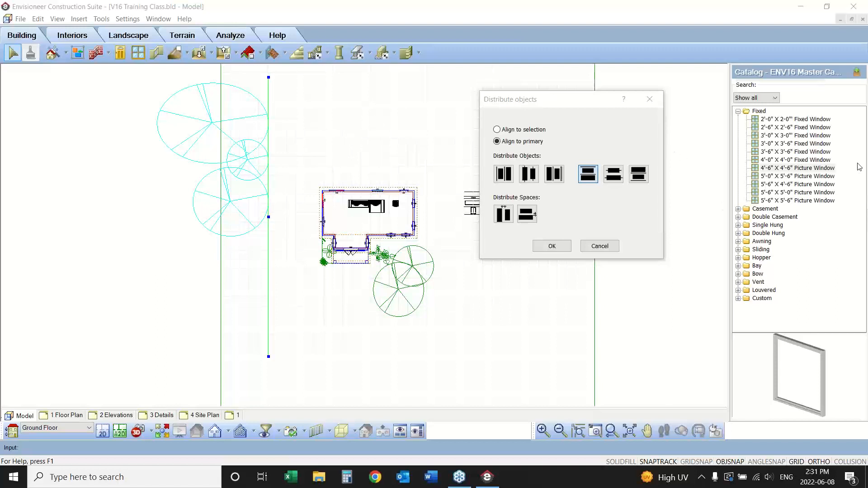
{"action": "left_click", "coordinate": [800, 168]}
{"action": "mouse_move", "coordinate": [272, 77]}
{"action": "left_mouse_down"}
{"action": "mouse_move", "coordinate": [249, 90]}
{"action": "mouse_move", "coordinate": [285, 133]}
{"action": "mouse_move", "coordinate": [293, 89]}
{"action": "mouse_move", "coordinate": [270, 76]}
{"action": "left_mouse_up"}
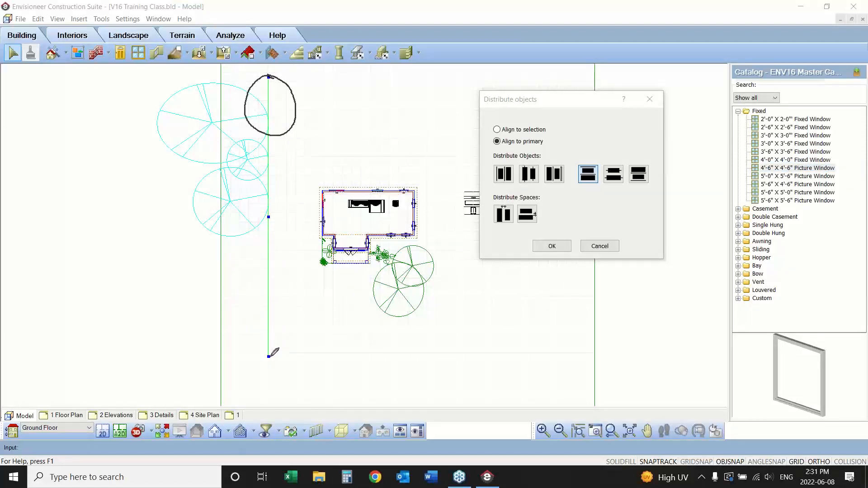
{"action": "mouse_move", "coordinate": [269, 357]}
{"action": "left_mouse_down"}
{"action": "mouse_move", "coordinate": [250, 340]}
{"action": "mouse_move", "coordinate": [269, 313]}
{"action": "mouse_move", "coordinate": [292, 340]}
{"action": "mouse_move", "coordinate": [269, 357]}
{"action": "left_mouse_up"}
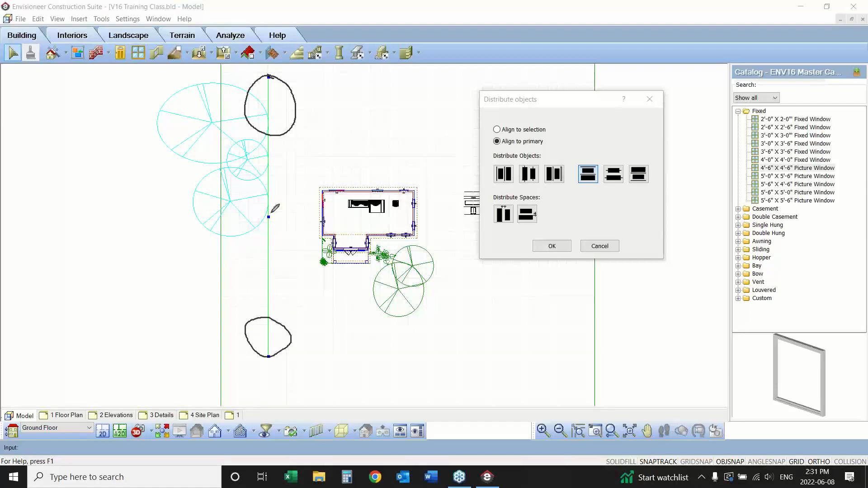
{"action": "mouse_move", "coordinate": [274, 207]}
{"action": "left_mouse_down"}
{"action": "mouse_move", "coordinate": [259, 206]}
{"action": "mouse_move", "coordinate": [288, 224]}
{"action": "mouse_move", "coordinate": [270, 198]}
{"action": "left_mouse_up"}
{"action": "left_click_drag", "start_coordinate": [590, 143], "coordinate": [590, 164]}
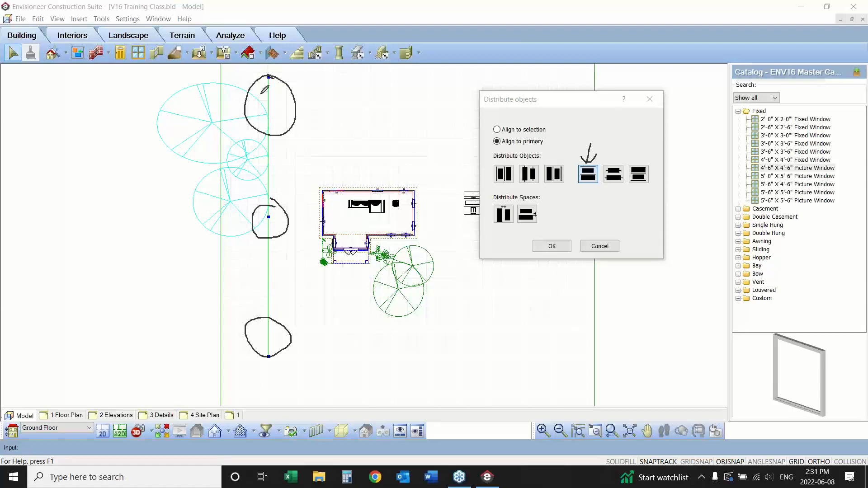
{"action": "mouse_move", "coordinate": [260, 94]}
{"action": "left_mouse_down"}
{"action": "mouse_move", "coordinate": [293, 75]}
{"action": "mouse_move", "coordinate": [275, 64]}
{"action": "mouse_move", "coordinate": [254, 77]}
{"action": "mouse_move", "coordinate": [277, 98]}
{"action": "left_mouse_up"}
{"action": "mouse_move", "coordinate": [270, 334]}
{"action": "left_mouse_down"}
{"action": "mouse_move", "coordinate": [259, 338]}
{"action": "mouse_move", "coordinate": [277, 374]}
{"action": "mouse_move", "coordinate": [283, 344]}
{"action": "mouse_move", "coordinate": [275, 351]}
{"action": "left_mouse_up"}
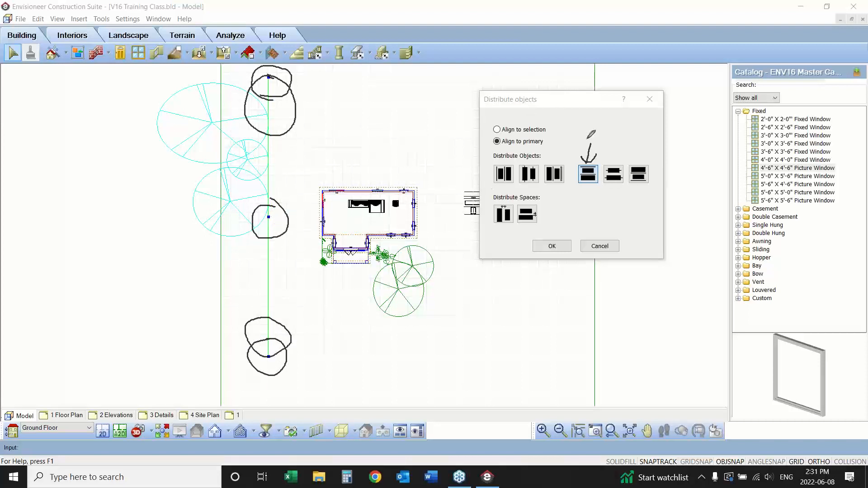
{"action": "mouse_move", "coordinate": [610, 148]}
{"action": "left_mouse_down"}
{"action": "mouse_move", "coordinate": [616, 161]}
{"action": "mouse_move", "coordinate": [620, 153]}
{"action": "mouse_move", "coordinate": [638, 163]}
{"action": "left_mouse_up"}
{"action": "mouse_move", "coordinate": [269, 77]}
{"action": "left_mouse_down"}
{"action": "mouse_move", "coordinate": [281, 71]}
{"action": "mouse_move", "coordinate": [258, 76]}
{"action": "left_mouse_up"}
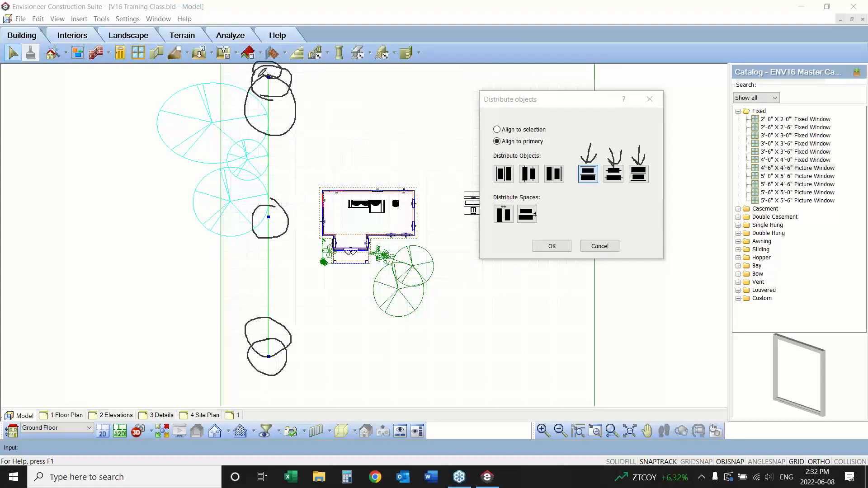
{"action": "left_click_drag", "start_coordinate": [280, 356], "coordinate": [272, 357]}
{"action": "left_click_drag", "start_coordinate": [488, 197], "coordinate": [547, 202]}
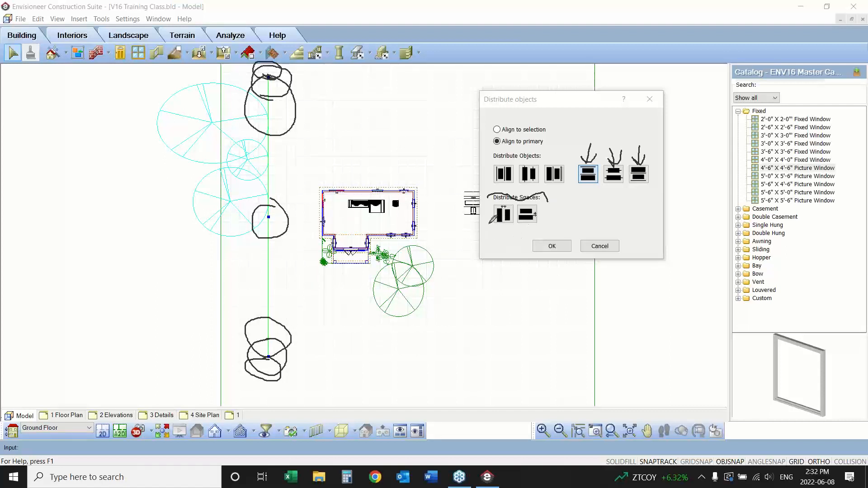
{"action": "mouse_move", "coordinate": [466, 314]}
{"action": "left_mouse_down"}
{"action": "mouse_move", "coordinate": [563, 316]}
{"action": "mouse_move", "coordinate": [548, 337]}
{"action": "left_mouse_up"}
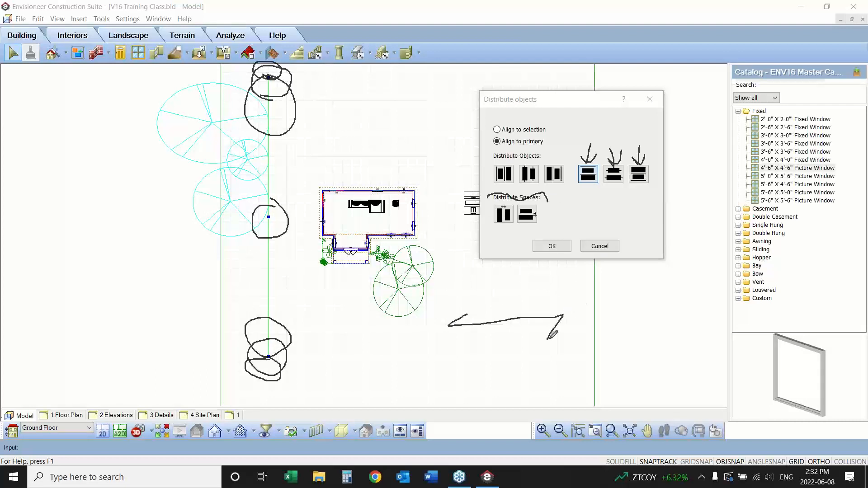
{"action": "mouse_move", "coordinate": [573, 300]}
{"action": "left_mouse_down"}
{"action": "mouse_move", "coordinate": [593, 373]}
{"action": "mouse_move", "coordinate": [609, 361]}
{"action": "left_mouse_up"}
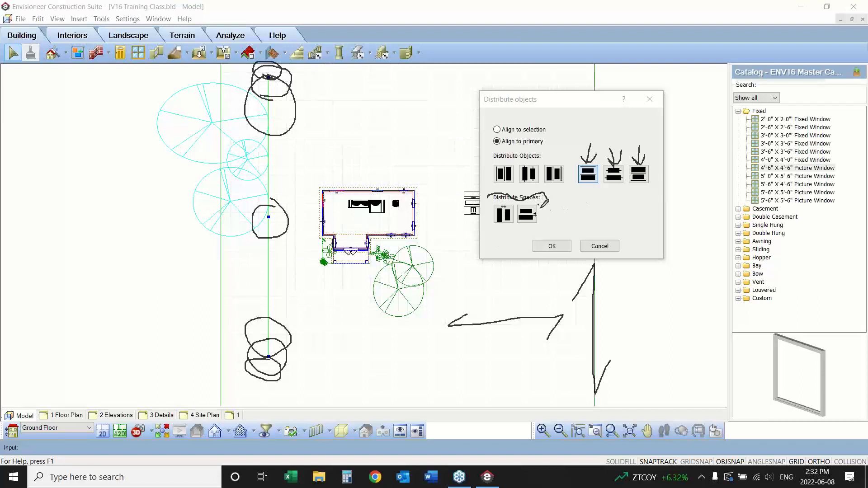
{"action": "mouse_move", "coordinate": [541, 207]}
{"action": "left_mouse_down"}
{"action": "mouse_move", "coordinate": [526, 233]}
{"action": "mouse_move", "coordinate": [517, 201]}
{"action": "mouse_move", "coordinate": [571, 218]}
{"action": "left_mouse_up"}
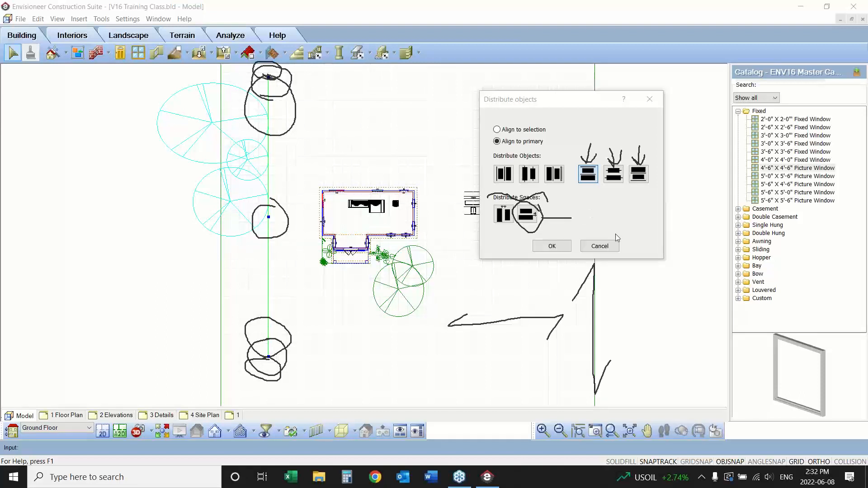
{"action": "left_click", "coordinate": [625, 293]}
{"action": "right_click", "coordinate": [570, 209]}
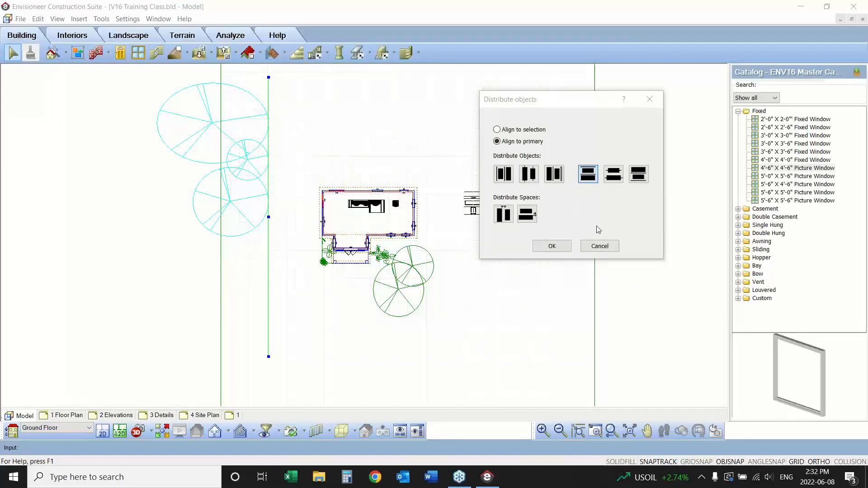
{"action": "left_click", "coordinate": [596, 229]}
Distribute the vertical spaces between the three trees evenly along the line, and undo that distribution.
{"action": "left_click", "coordinate": [527, 215]}
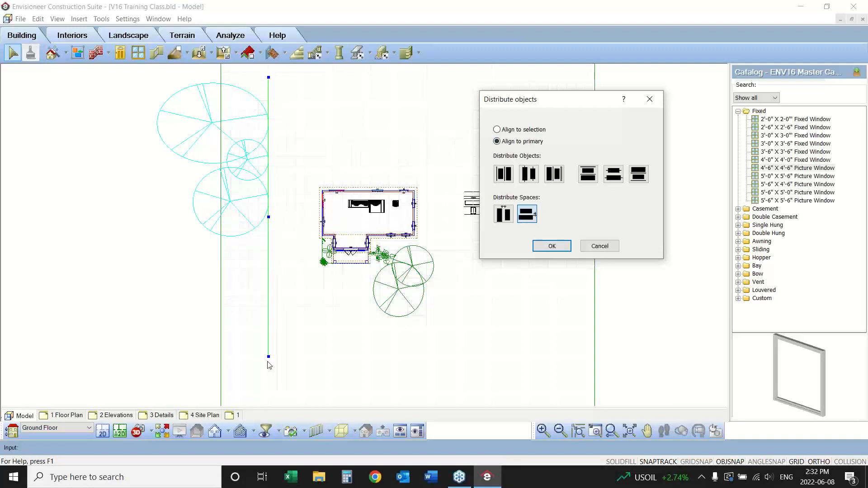
{"action": "left_click", "coordinate": [552, 246]}
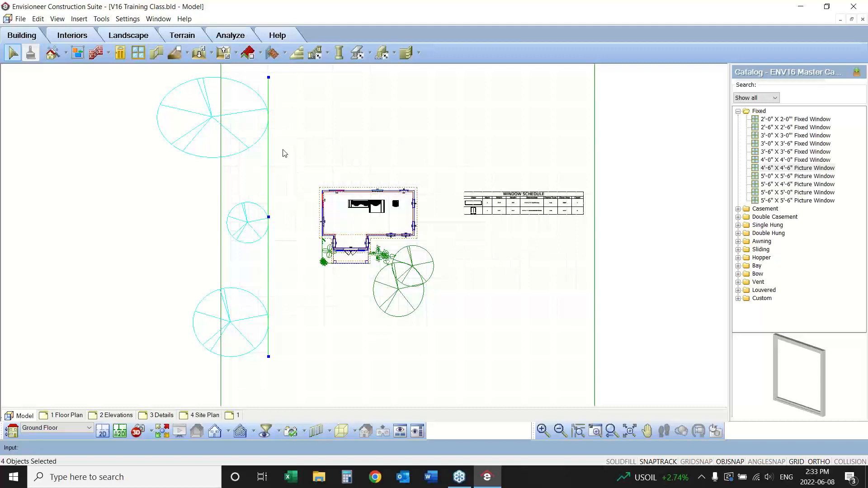
{"action": "left_click", "coordinate": [38, 18]}
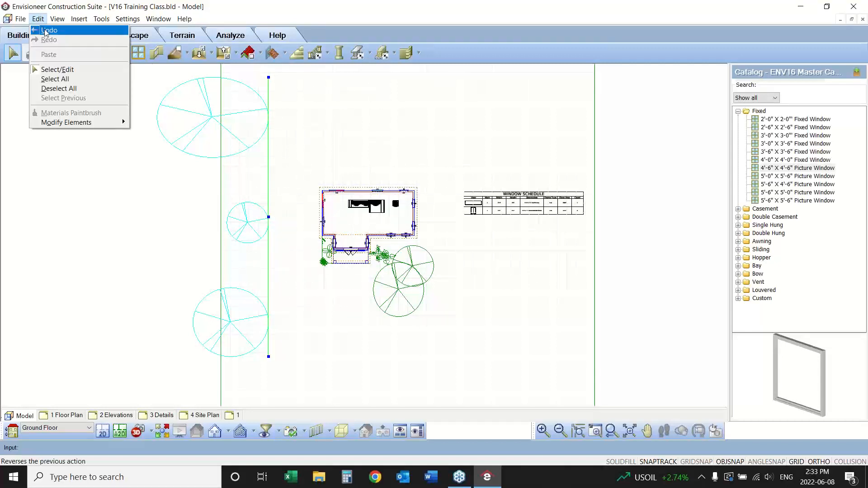
{"action": "left_click", "coordinate": [45, 28]}
Select the three trees with the vertical line last, distribute their top edges vertically using Align to primary, and clear the selection.
{"action": "left_click", "coordinate": [239, 125]}
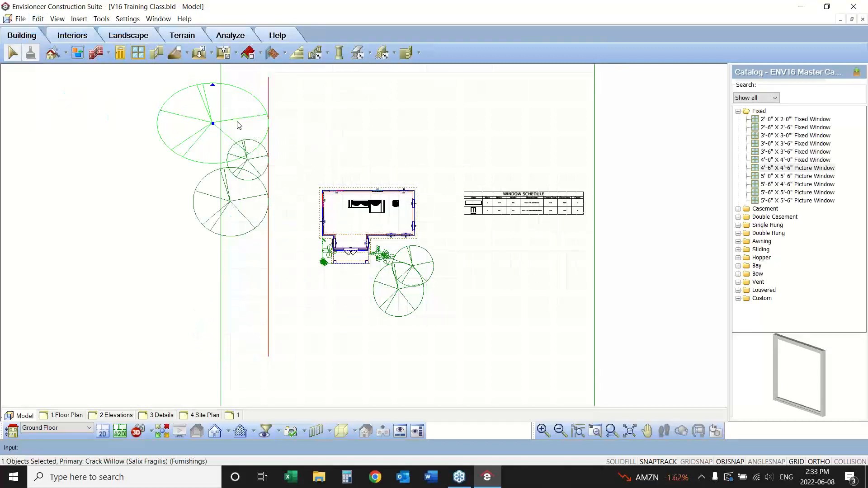
{"action": "left_click", "coordinate": [217, 190], "text": "shift"}
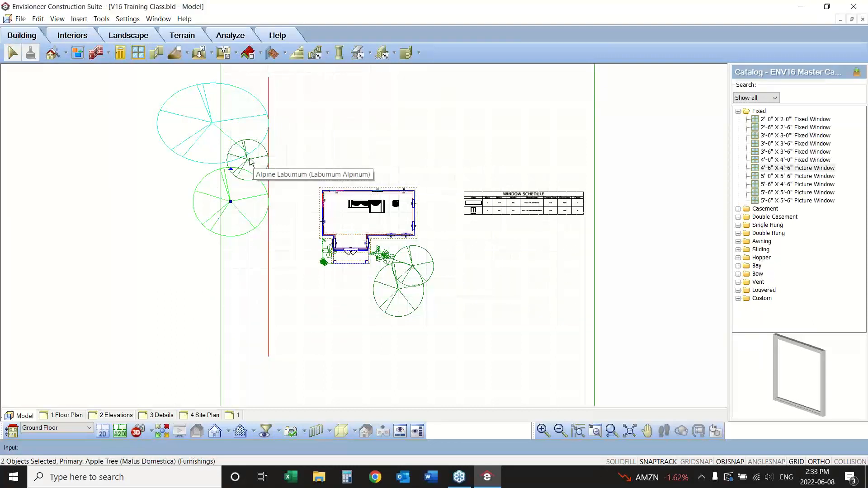
{"action": "left_click", "coordinate": [246, 162], "text": "shift"}
{"action": "left_click", "coordinate": [269, 85], "text": "shift"}
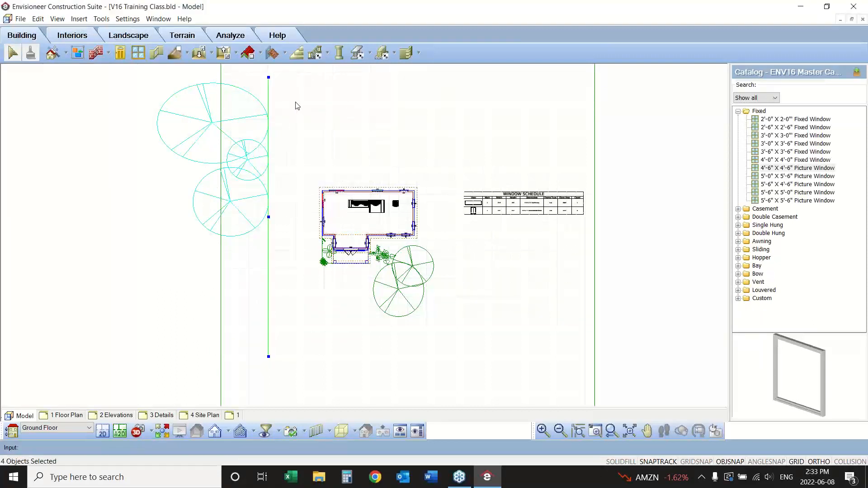
{"action": "right_click", "coordinate": [297, 106]}
{"action": "left_click", "coordinate": [328, 194]}
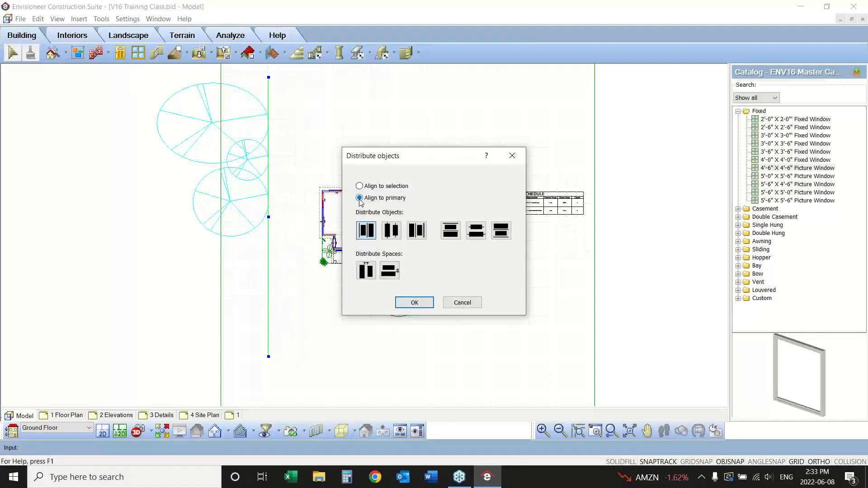
{"action": "left_click", "coordinate": [448, 231]}
{"action": "left_click", "coordinate": [414, 302]}
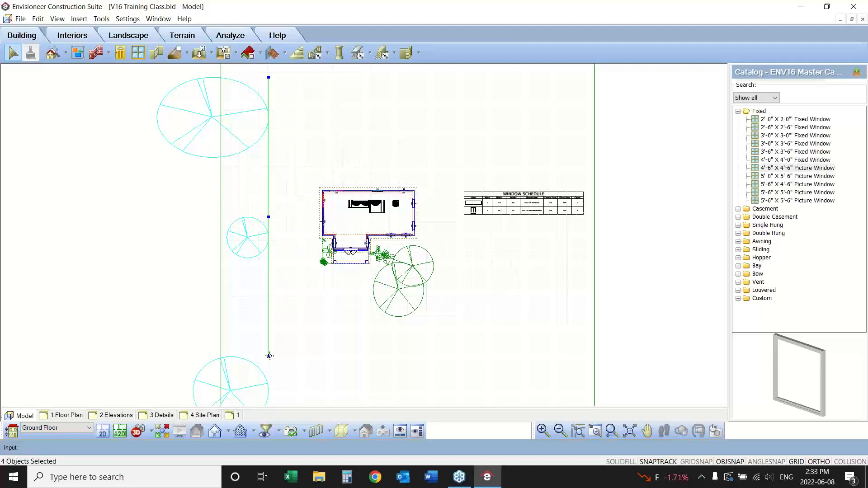
{"action": "left_click", "coordinate": [248, 306]}
{"action": "left_click", "coordinate": [269, 199]}
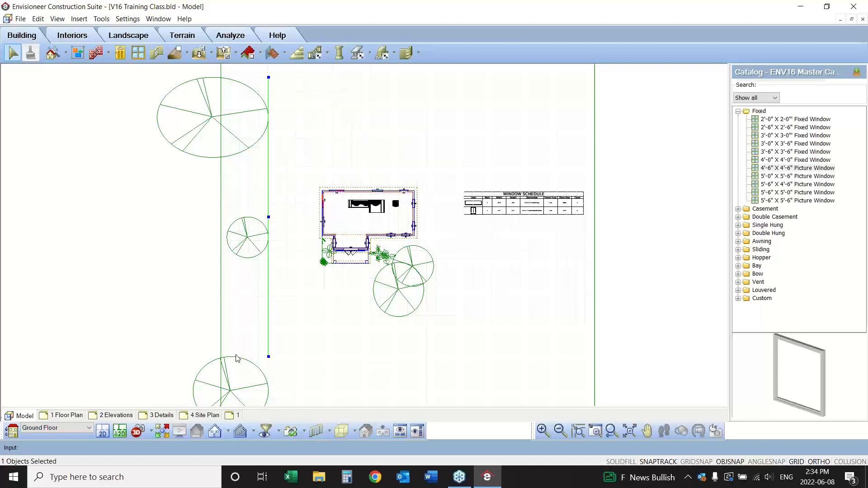
{"action": "left_click", "coordinate": [60, 255]}
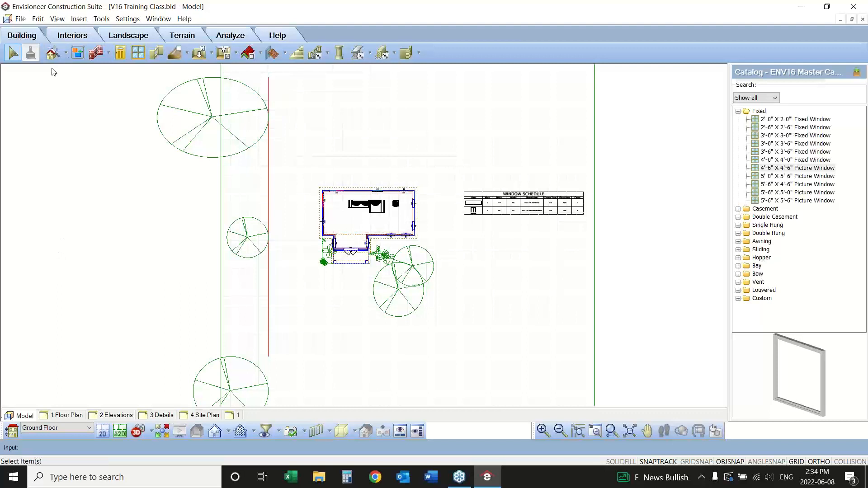
Start the Shed Builder with the default gable style at 10'-0" by 10'-0", a centred front door and a left-side window.
{"action": "left_click", "coordinate": [66, 56]}
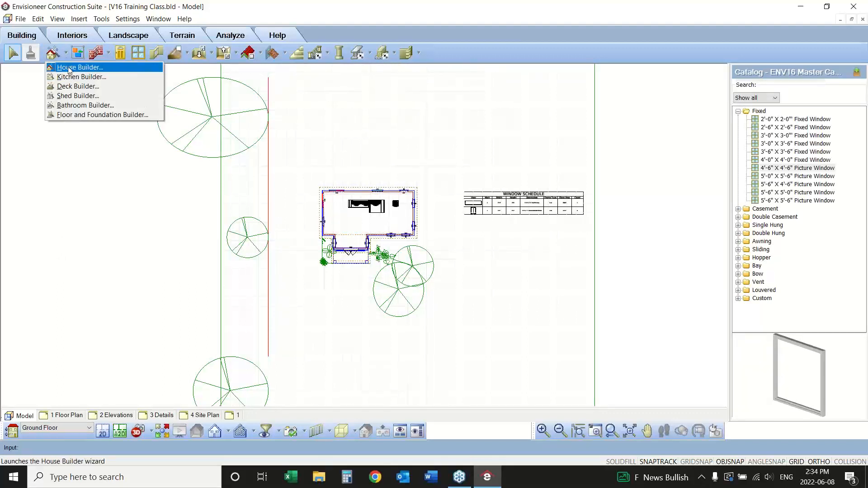
{"action": "left_click", "coordinate": [79, 96]}
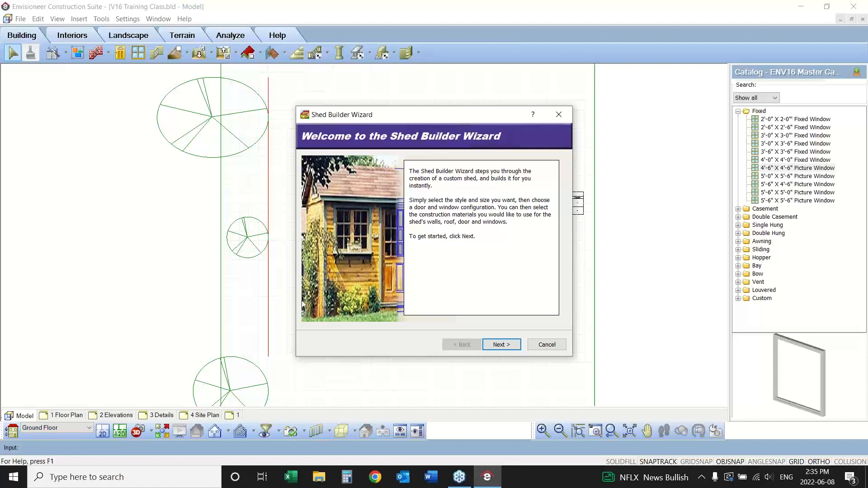
{"action": "left_click", "coordinate": [500, 345]}
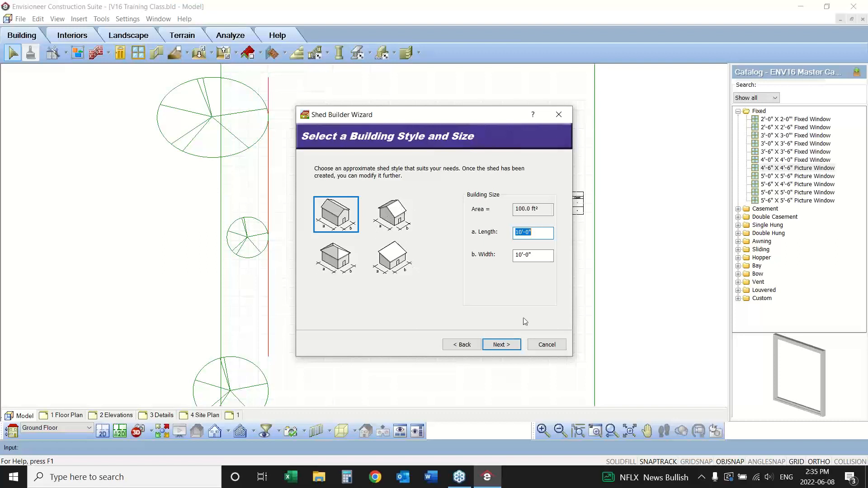
{"action": "left_click", "coordinate": [534, 239]}
{"action": "left_click", "coordinate": [500, 344]}
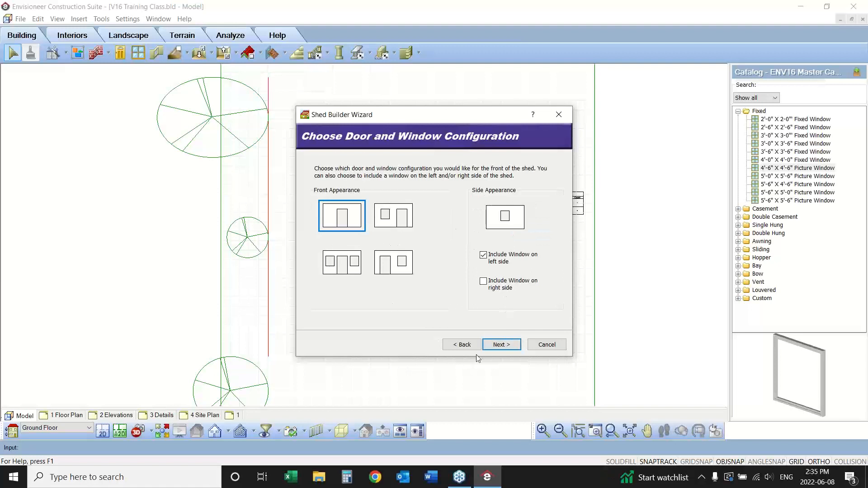
{"action": "left_click", "coordinate": [500, 345]}
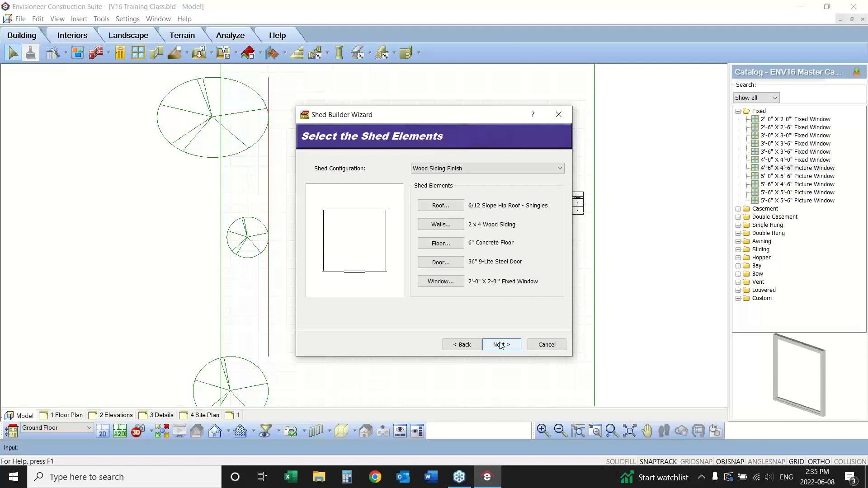
Set the shed's floor to the structural 2x10 Floor System w/ 3/4" OSB with sill plate.
{"action": "left_click", "coordinate": [447, 244]}
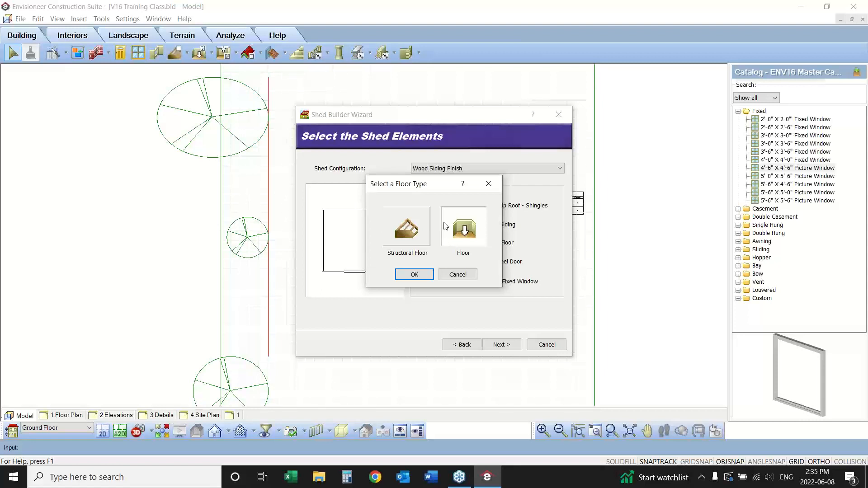
{"action": "left_click", "coordinate": [408, 239]}
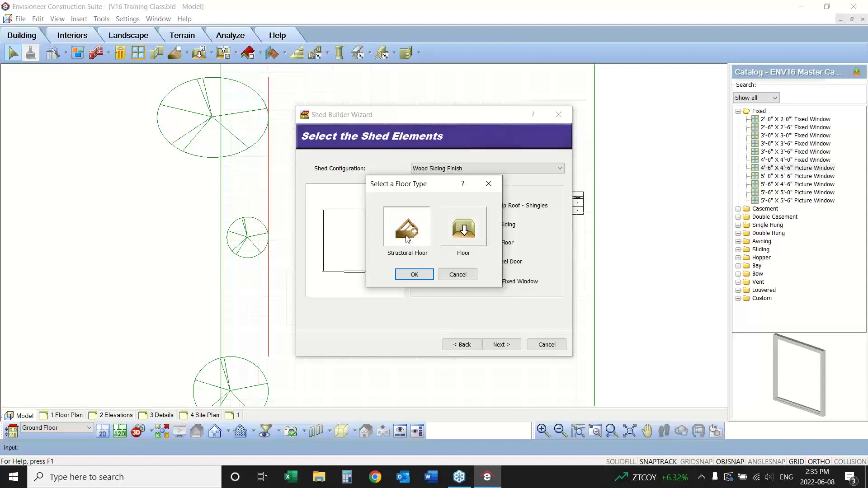
{"action": "left_click", "coordinate": [407, 275]}
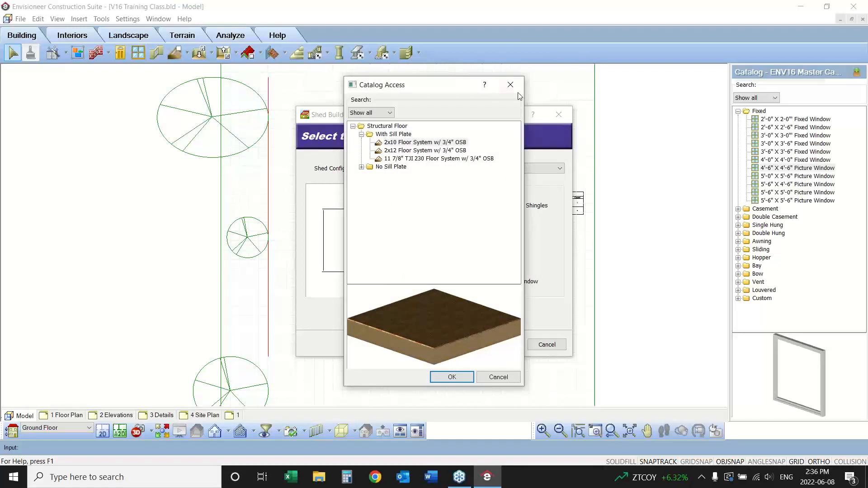
{"action": "left_click", "coordinate": [401, 143]}
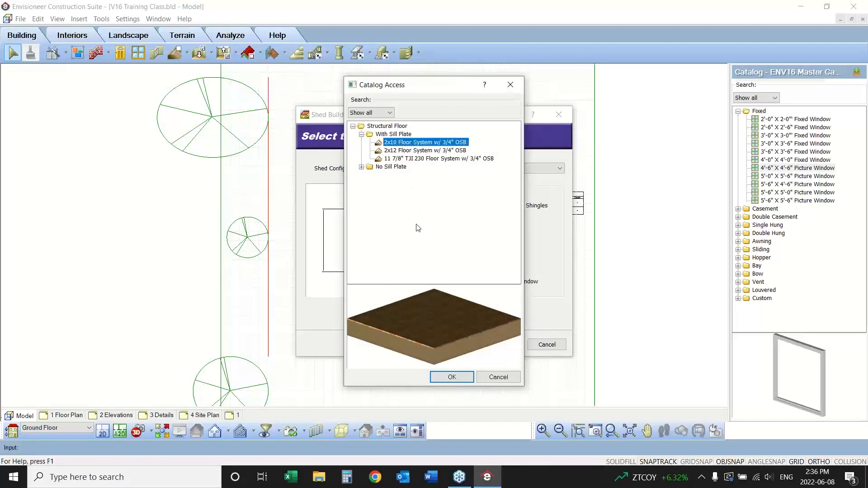
{"action": "left_click_drag", "start_coordinate": [467, 322], "coordinate": [462, 296]}
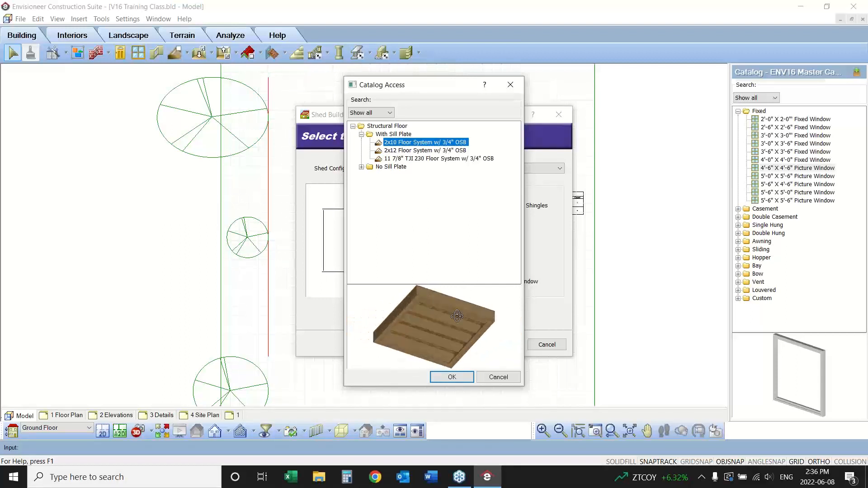
{"action": "right_click", "coordinate": [451, 310]}
{"action": "left_click", "coordinate": [510, 362]}
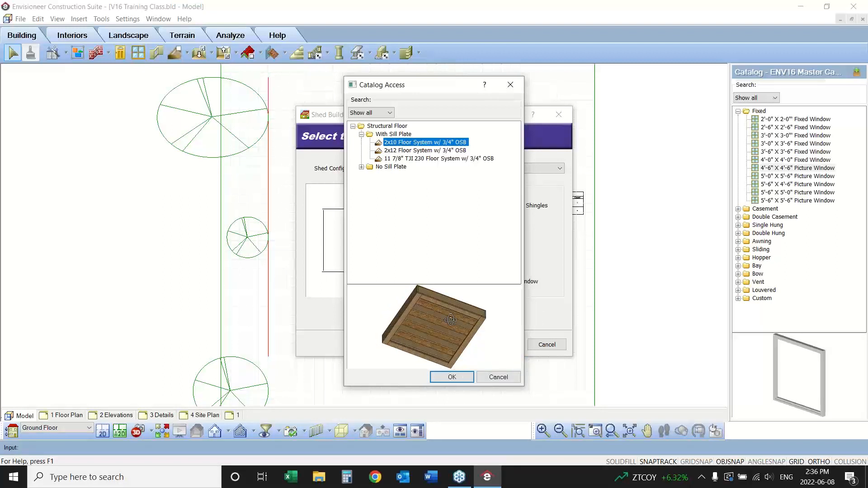
{"action": "left_click_drag", "start_coordinate": [451, 311], "coordinate": [402, 349]}
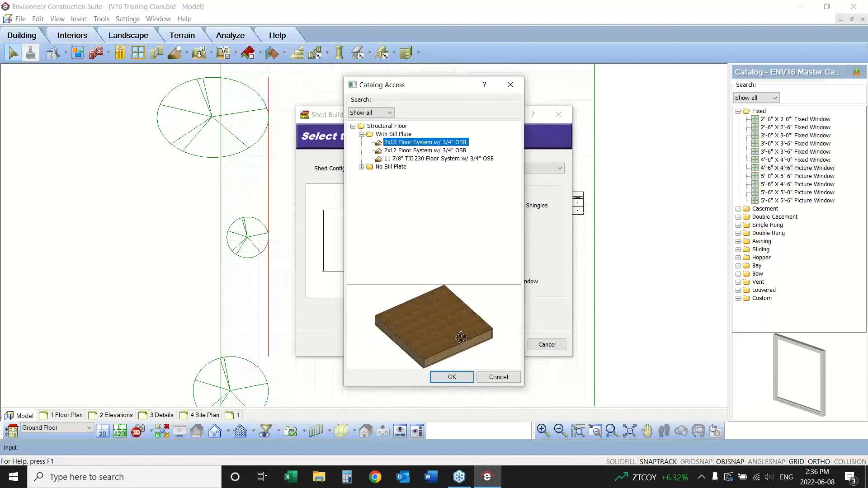
{"action": "mouse_move", "coordinate": [459, 337]}
{"action": "left_mouse_down"}
{"action": "mouse_move", "coordinate": [466, 332]}
{"action": "mouse_move", "coordinate": [457, 333]}
{"action": "left_mouse_up"}
{"action": "left_click", "coordinate": [452, 379]}
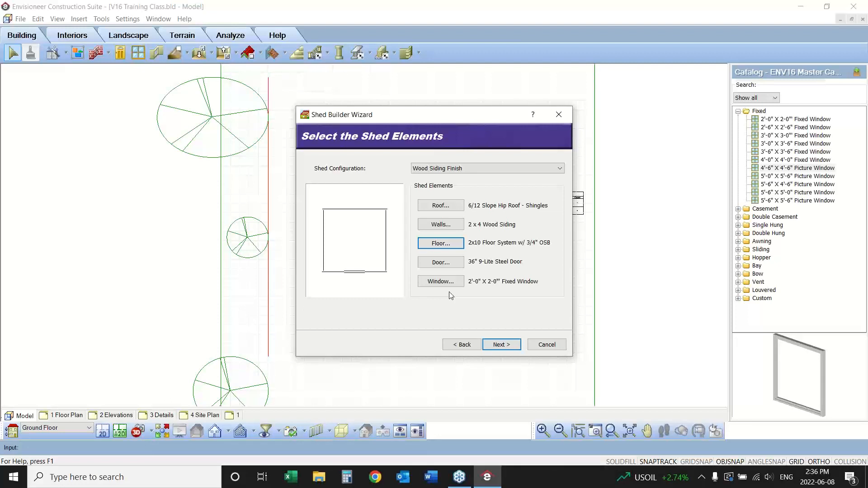
Finish the Shed Builder and place the shed behind the house, near its rear right corner, accepting that the hidden element is turned on.
{"action": "left_click", "coordinate": [498, 349]}
{"action": "left_click", "coordinate": [500, 345]}
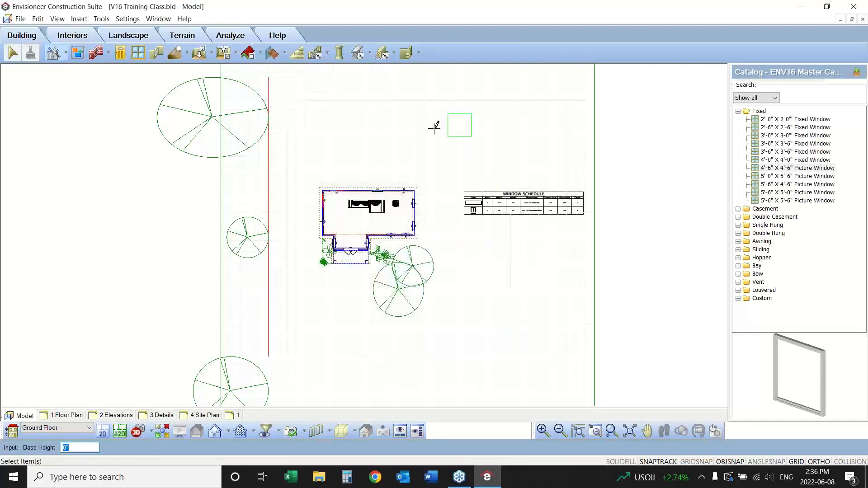
{"action": "left_click", "coordinate": [435, 173]}
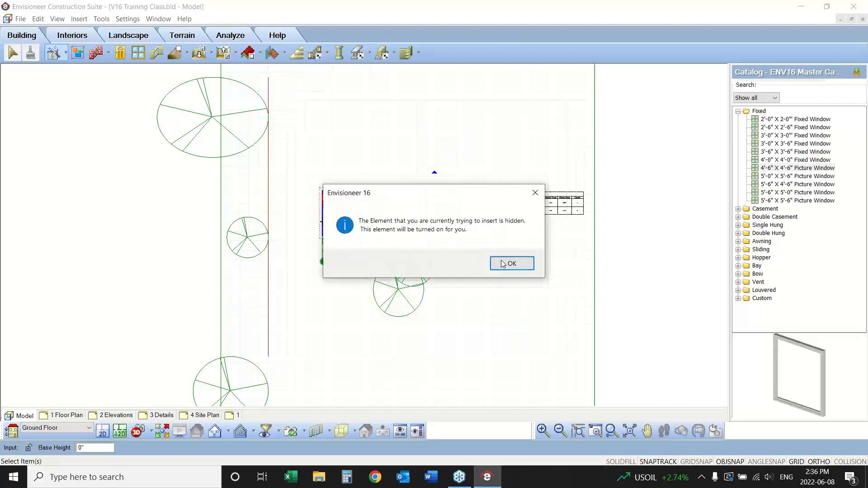
{"action": "left_click", "coordinate": [505, 265]}
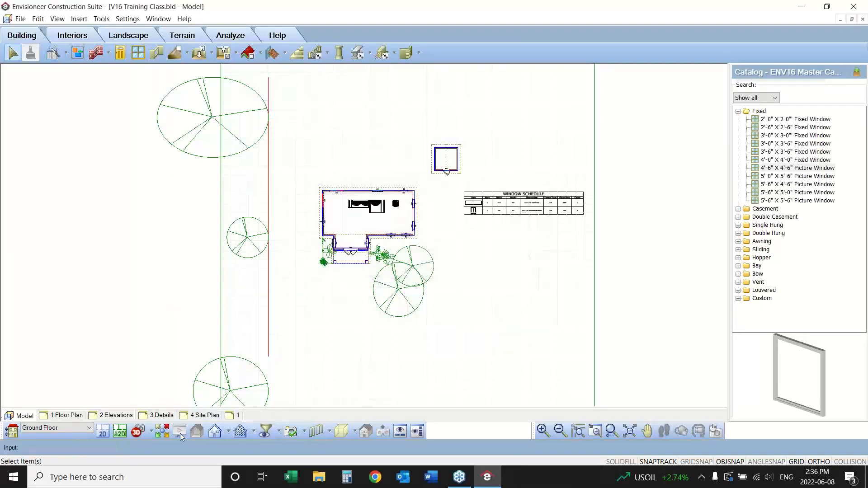
Show the model in a 3D QuickView from the front-right corner and close in on the shed.
{"action": "left_click", "coordinate": [168, 435]}
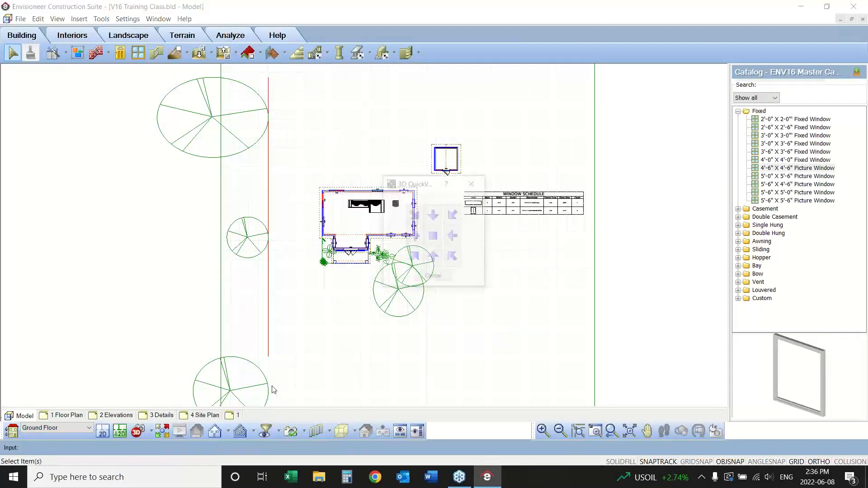
{"action": "left_click", "coordinate": [452, 256]}
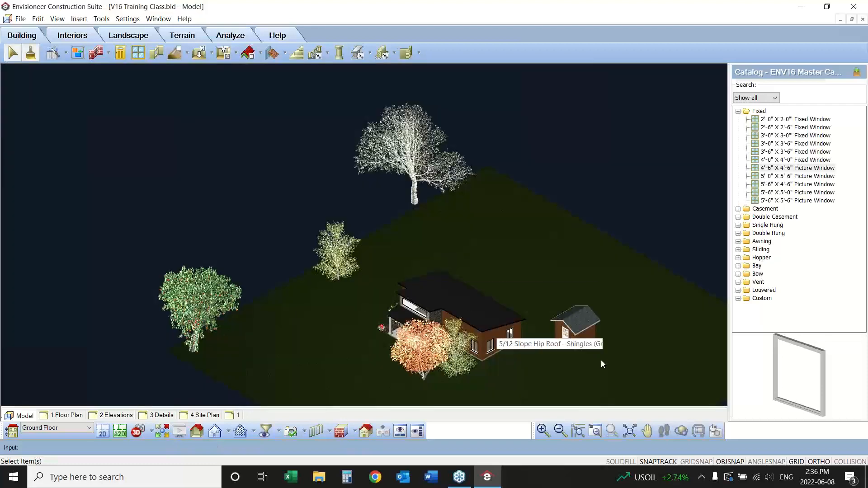
{"action": "left_click", "coordinate": [612, 430]}
{"action": "left_click_drag", "start_coordinate": [623, 299], "coordinate": [531, 381]}
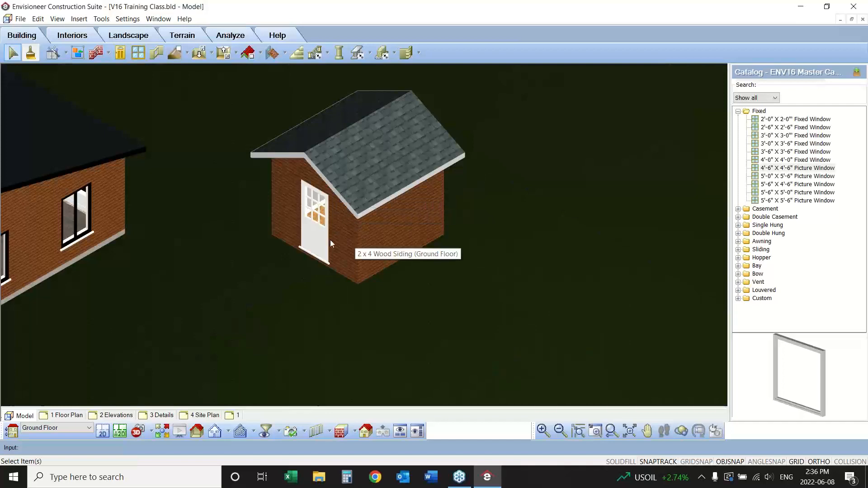
Display only the framing and examine the shed's roof, wall and structural floor members from above.
{"action": "left_click", "coordinate": [57, 19]}
{"action": "mouse_move", "coordinate": [62, 165]}
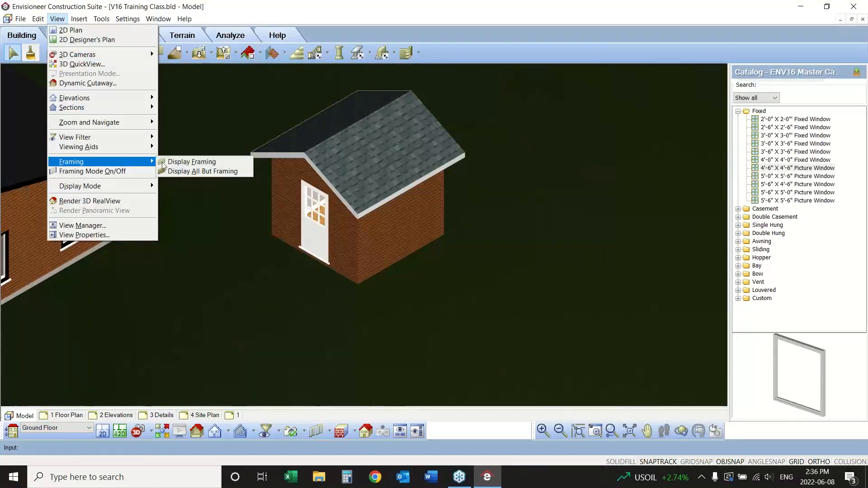
{"action": "left_click", "coordinate": [185, 161]}
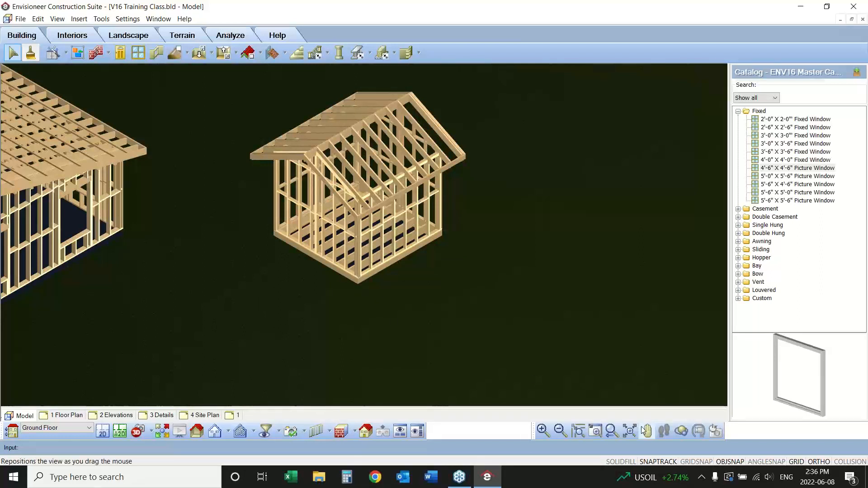
{"action": "middle_click_drag", "start_coordinate": [380, 331], "coordinate": [343, 376]}
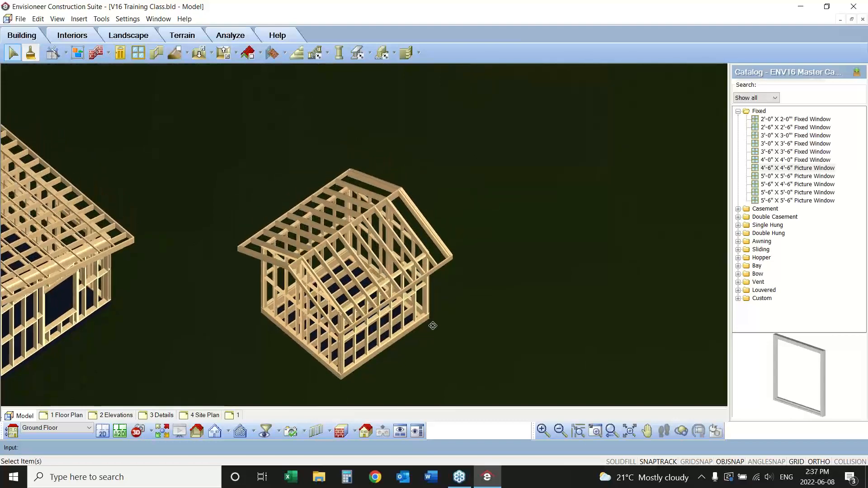
{"action": "right_click", "coordinate": [423, 321]}
{"action": "left_click", "coordinate": [416, 313]}
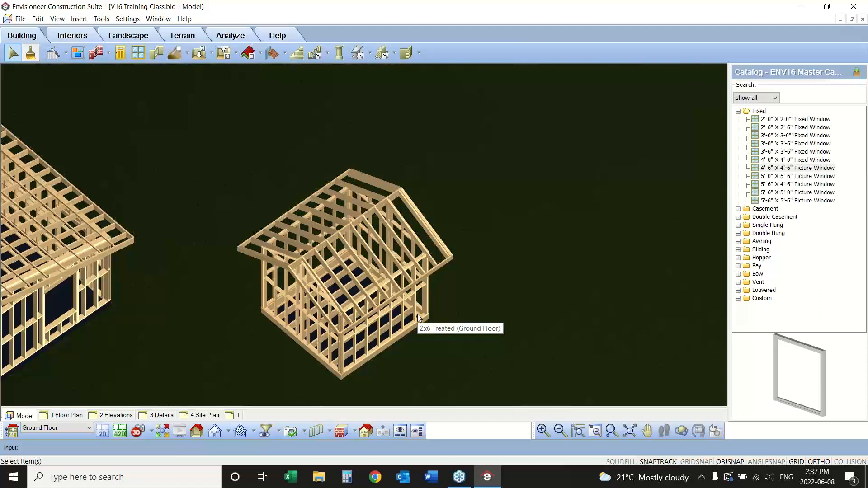
Switch the 3D display to all but framing.
{"action": "left_click", "coordinate": [65, 53]}
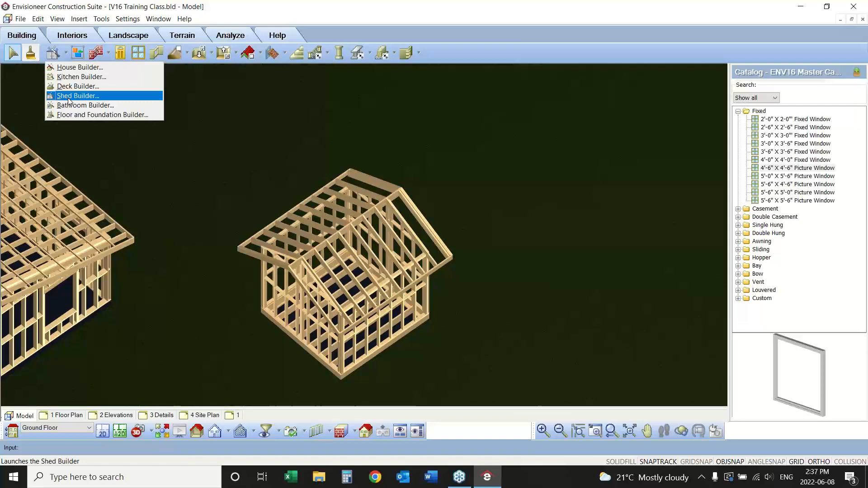
{"action": "left_click", "coordinate": [58, 19]}
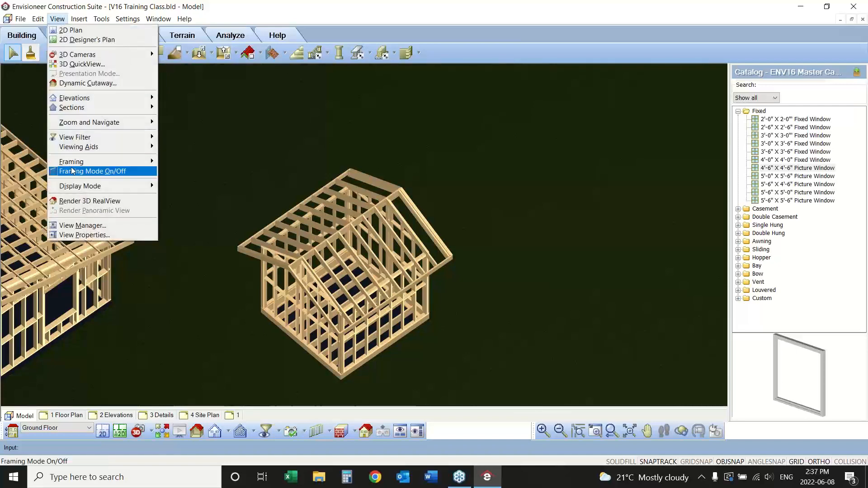
{"action": "mouse_move", "coordinate": [72, 163]}
{"action": "left_click", "coordinate": [190, 172]}
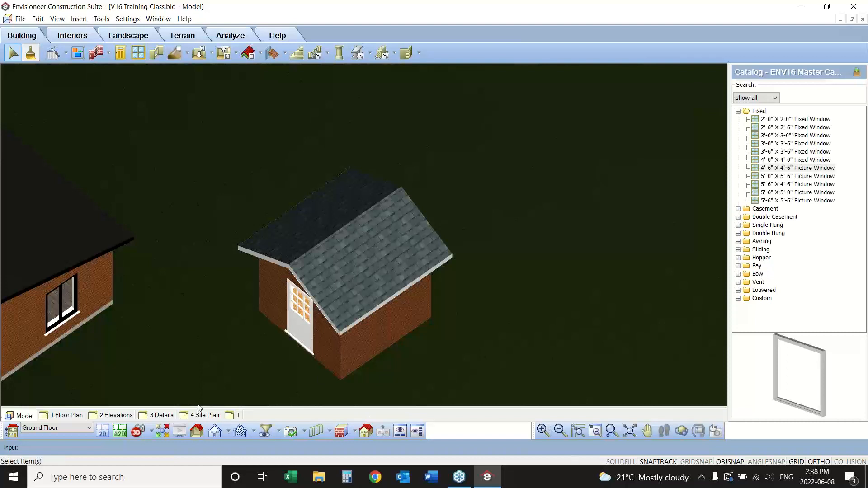
Return to the 2D plan and examine the two adjacent 6' sliding glass doors at the house's upper-left corner.
{"action": "left_click", "coordinate": [102, 432]}
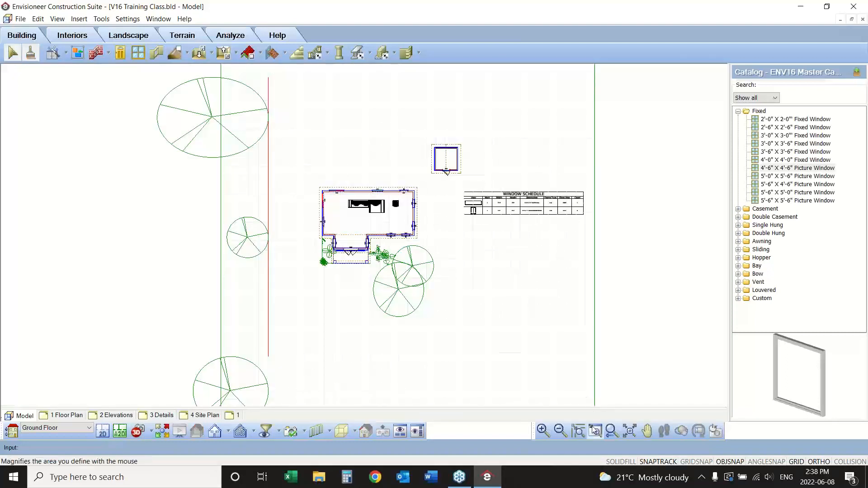
{"action": "left_click_drag", "start_coordinate": [357, 181], "coordinate": [313, 220]}
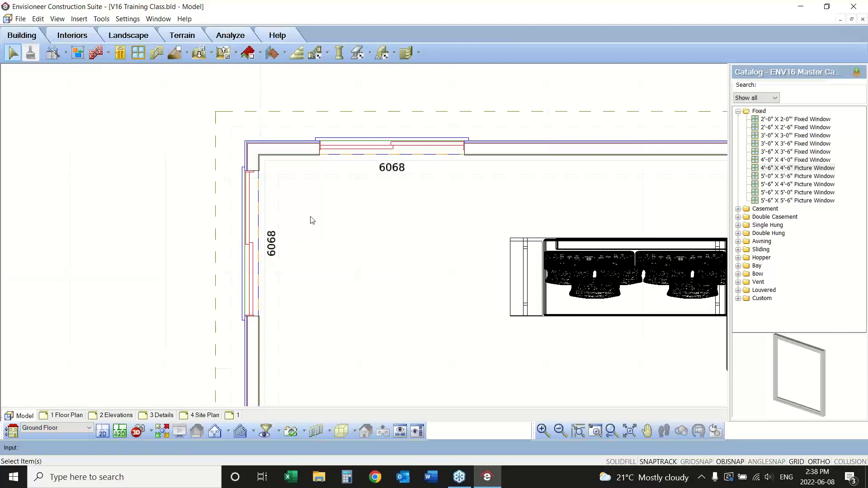
{"action": "left_click", "coordinate": [250, 221]}
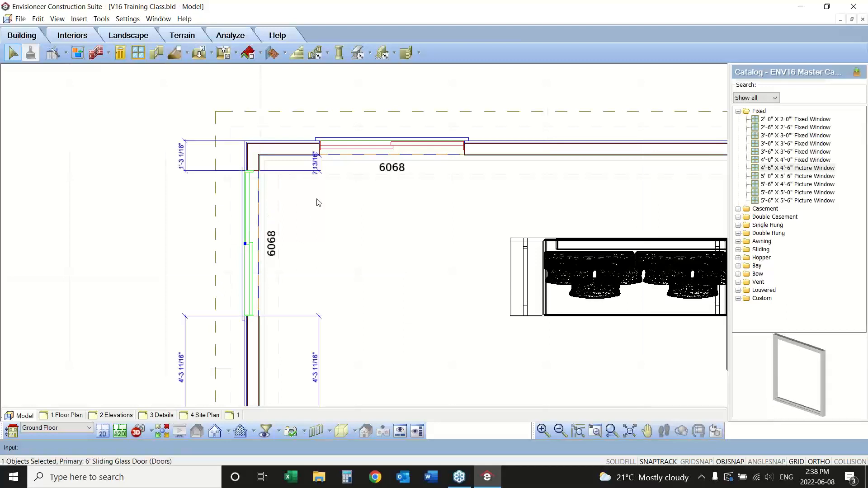
{"action": "left_click", "coordinate": [368, 153], "text": "shift"}
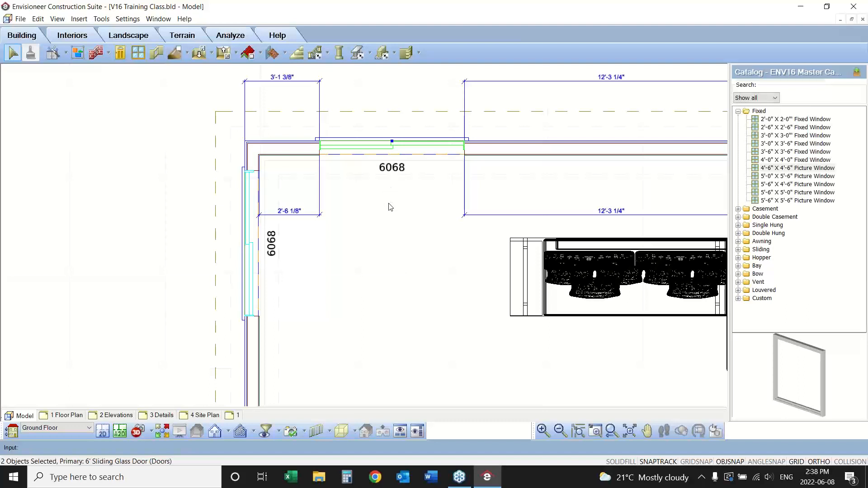
{"action": "left_click", "coordinate": [382, 222]}
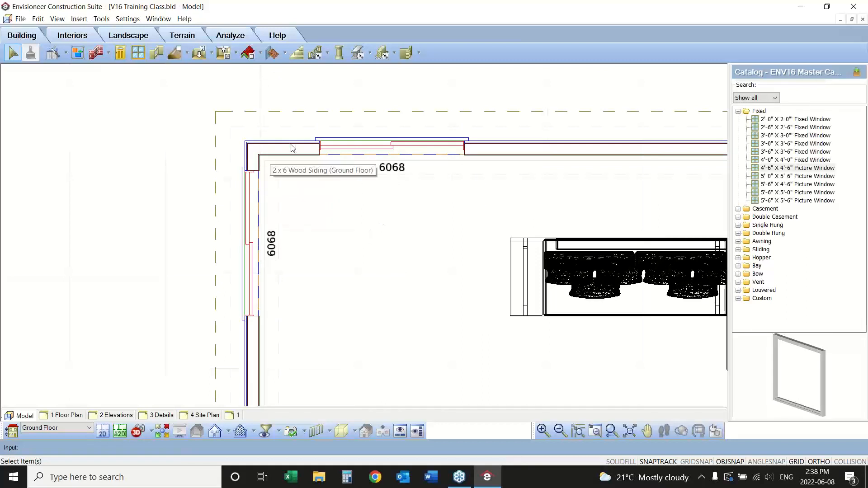
Flip the opening of the 6' sliding glass door in the upper wall.
{"action": "left_click", "coordinate": [350, 149]}
{"action": "right_click", "coordinate": [349, 149]}
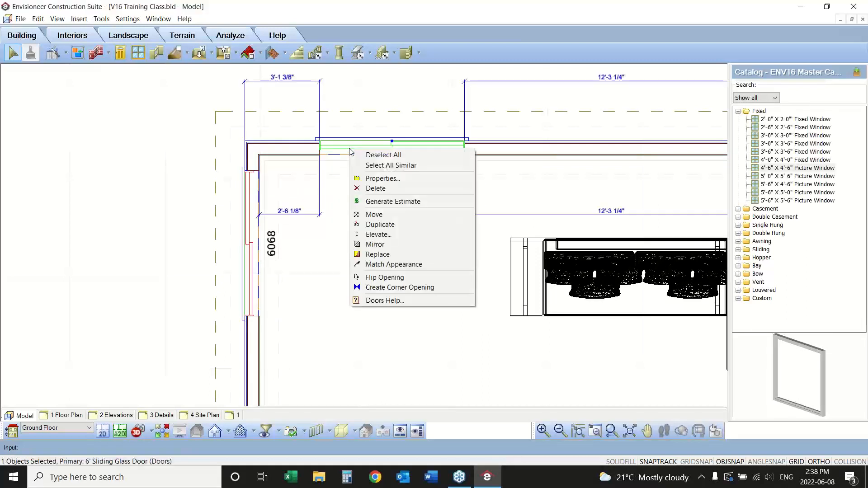
{"action": "left_click", "coordinate": [374, 277]}
{"action": "left_click", "coordinate": [388, 219]}
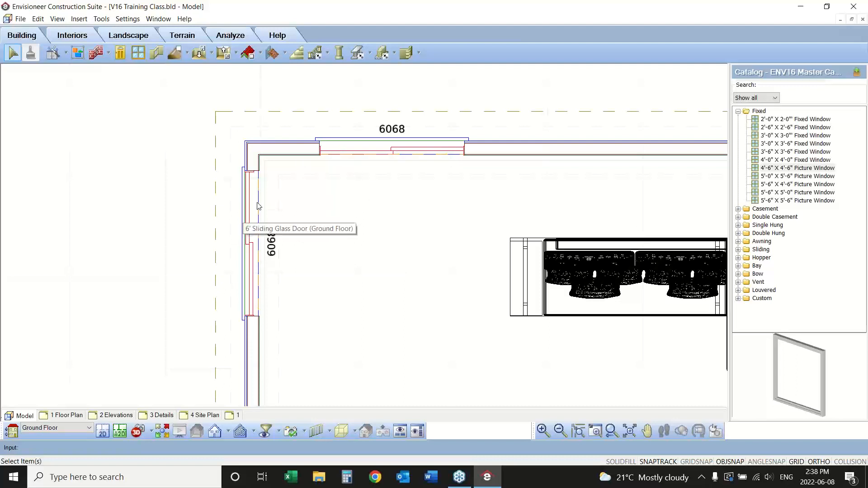
Flip the upper wall's sliding glass door back to its original side.
{"action": "left_click", "coordinate": [349, 154]}
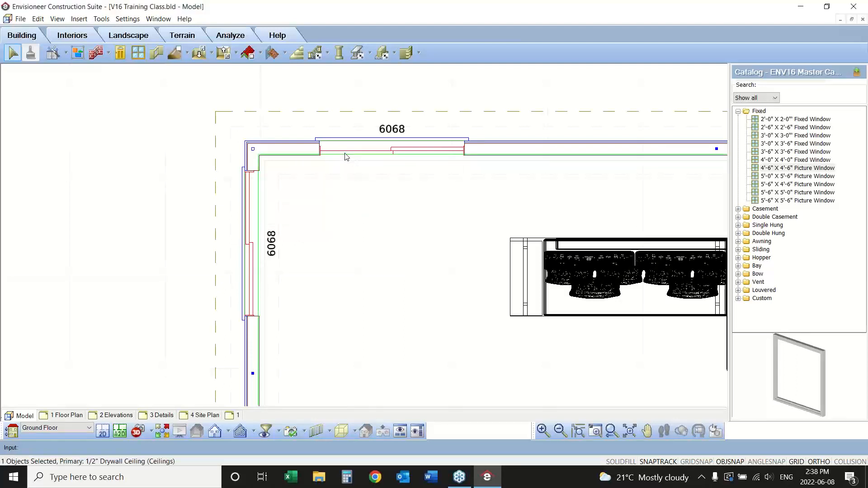
{"action": "left_click", "coordinate": [345, 151]}
{"action": "right_click", "coordinate": [346, 151]}
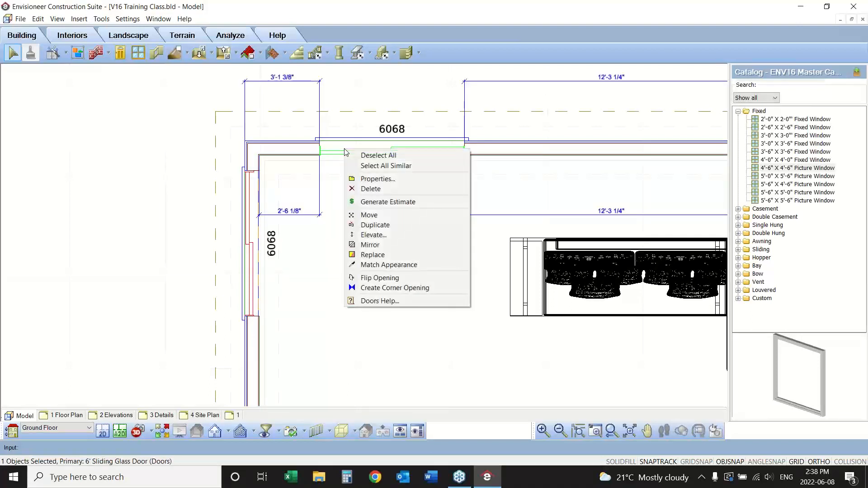
{"action": "left_click", "coordinate": [362, 277]}
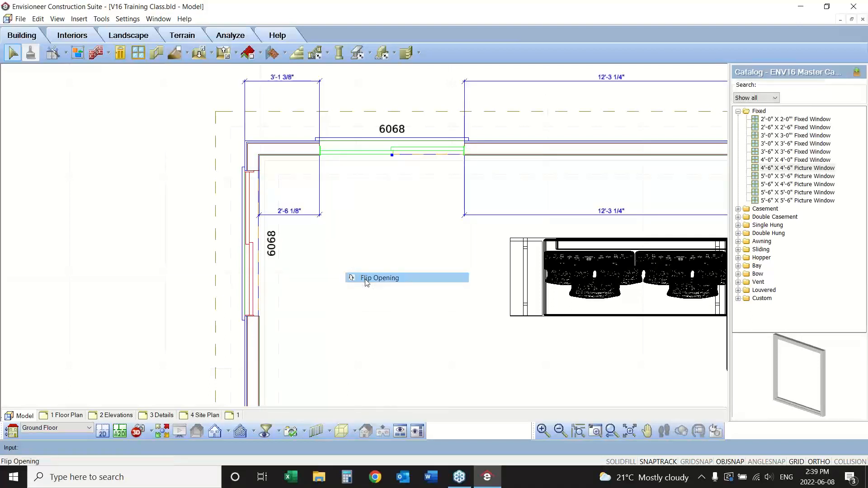
{"action": "left_click", "coordinate": [365, 247]}
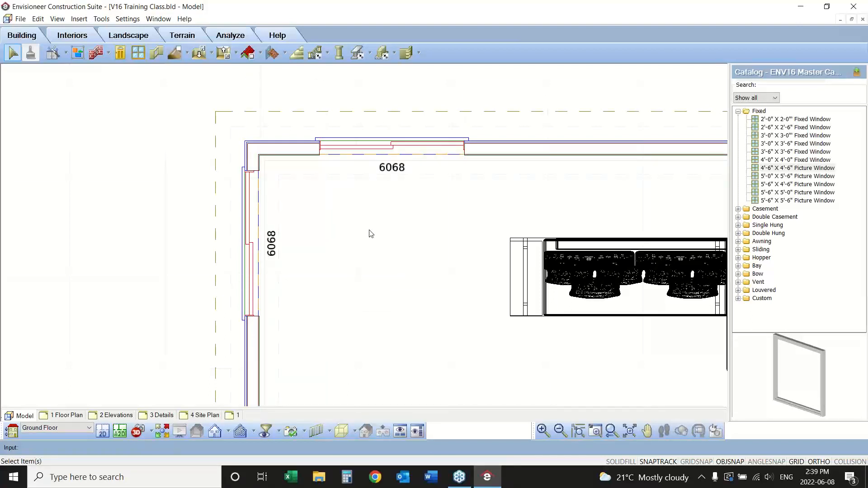
Create a corner opening from the two 6' sliding glass doors at the house corner, welded at Glass or Leaf.
{"action": "left_click", "coordinate": [351, 150]}
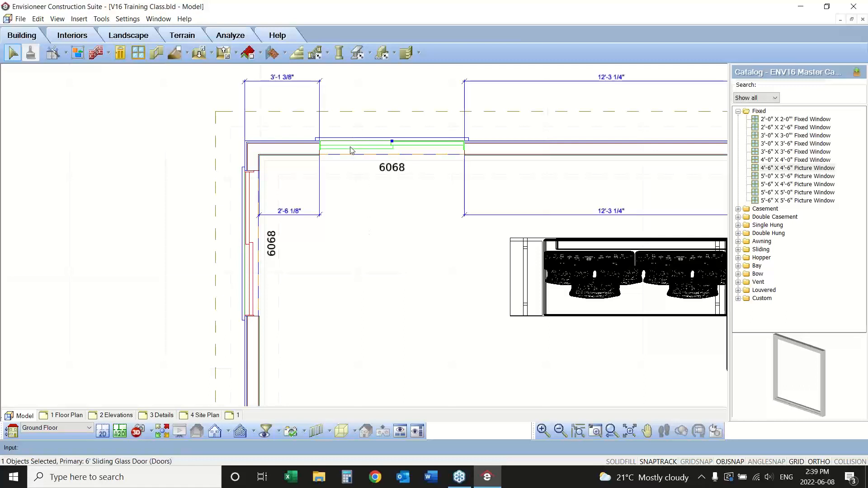
{"action": "left_click", "coordinate": [249, 218], "text": "shift"}
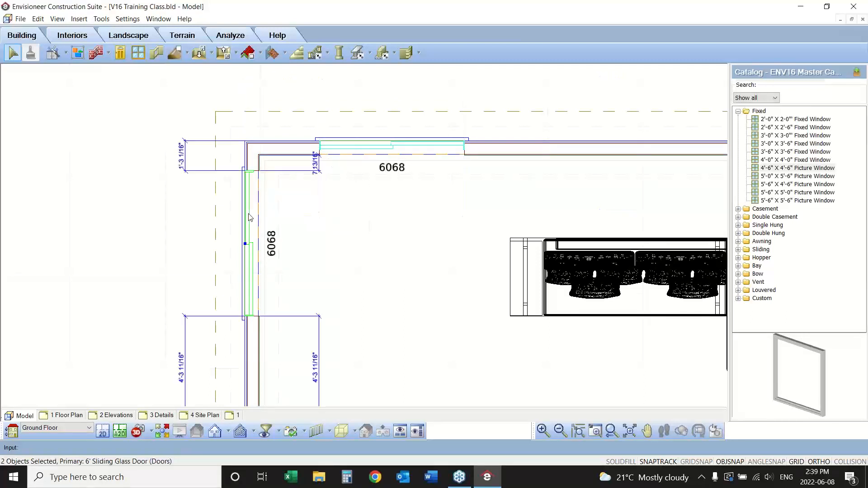
{"action": "right_click", "coordinate": [249, 217]}
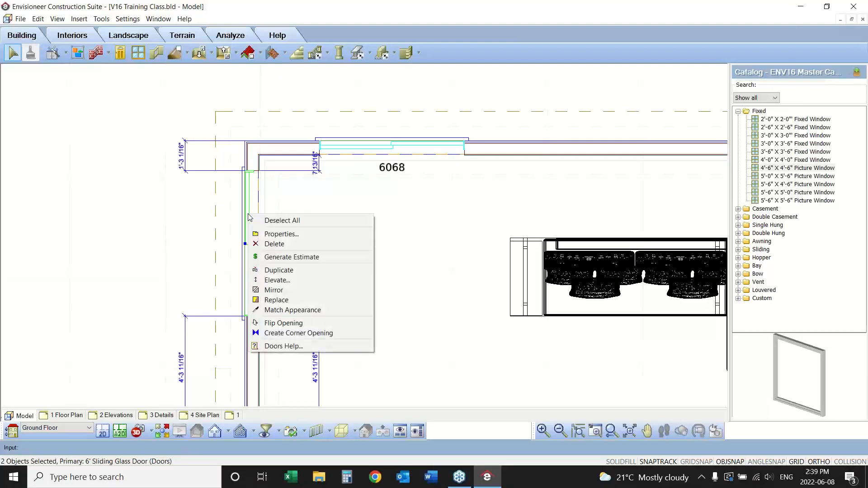
{"action": "left_click", "coordinate": [307, 333]}
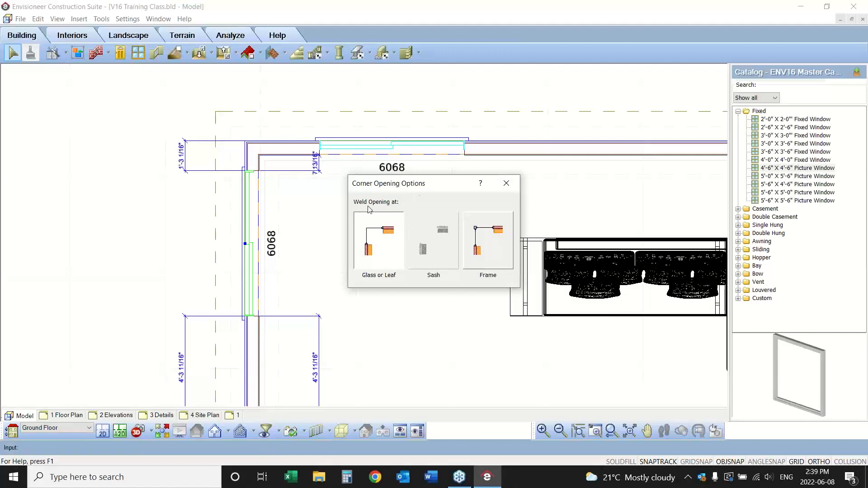
{"action": "left_click", "coordinate": [387, 252]}
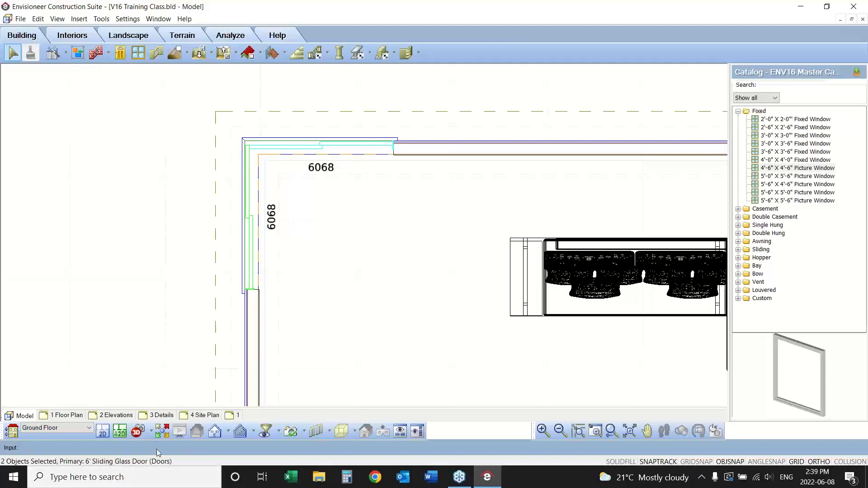
Examine the welded corner doors from outside at near eye level, starting from the Exterior Roof camera.
{"action": "left_click", "coordinate": [151, 432]}
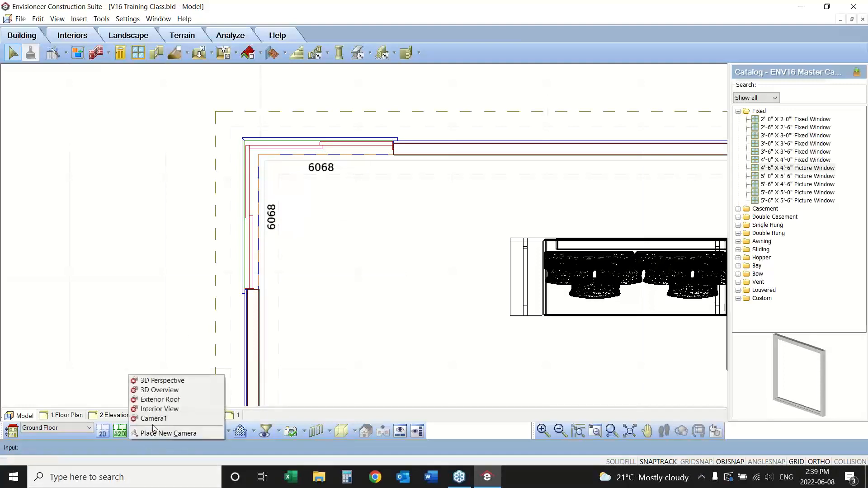
{"action": "left_click", "coordinate": [158, 400]}
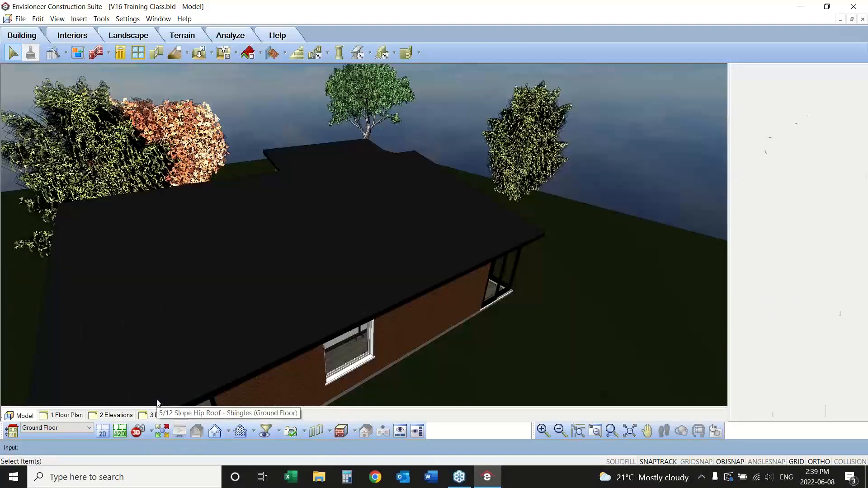
{"action": "left_click", "coordinate": [680, 431]}
{"action": "left_click_drag", "start_coordinate": [582, 351], "coordinate": [334, 393]}
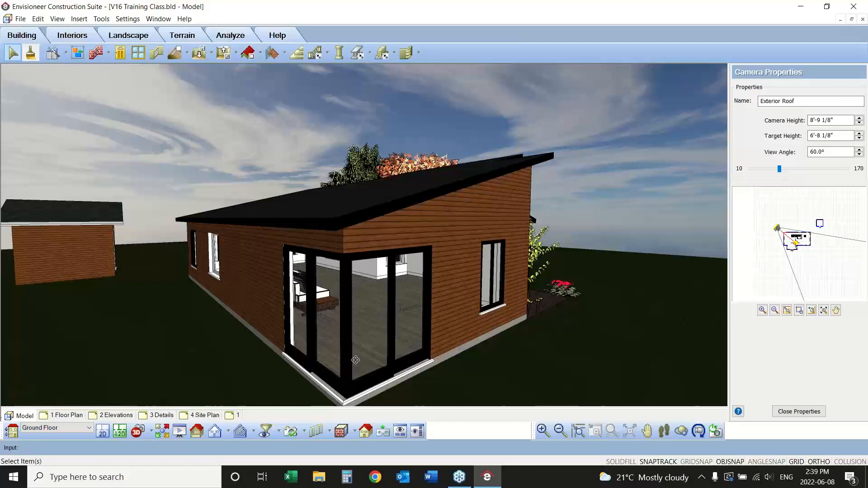
{"action": "right_click", "coordinate": [348, 229]}
{"action": "left_click", "coordinate": [367, 235]}
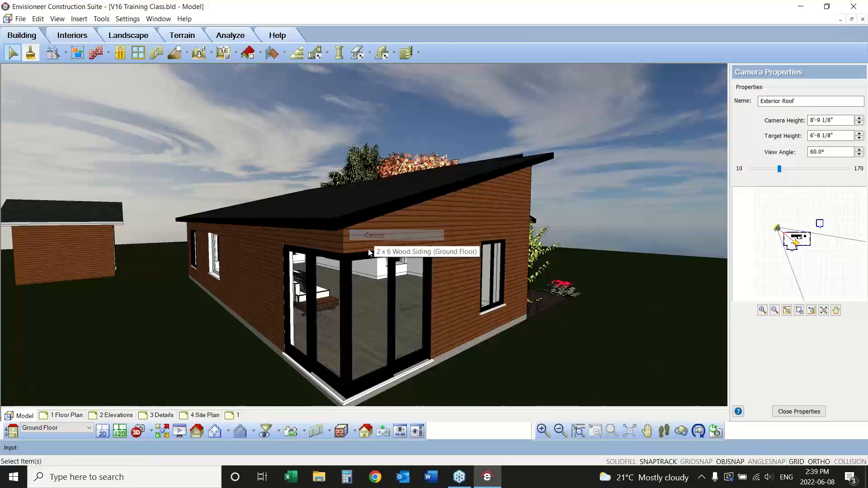
Change the corner doors' weld option to Frame.
{"action": "left_click", "coordinate": [366, 312]}
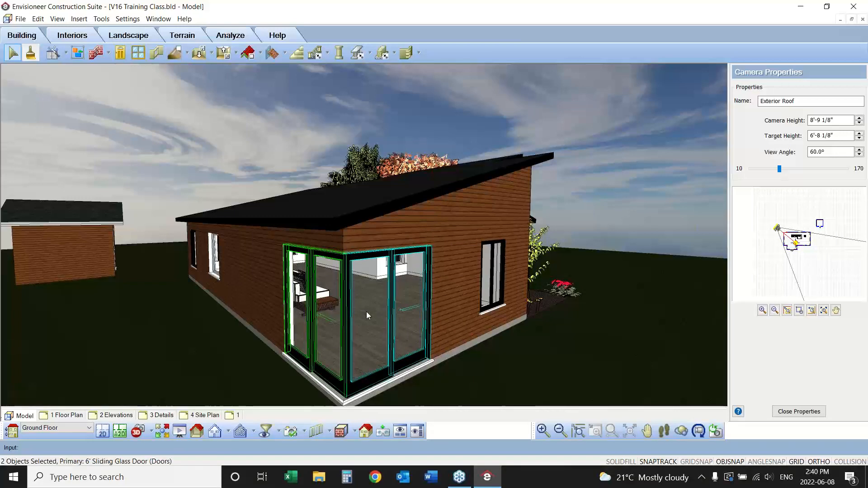
{"action": "right_click", "coordinate": [366, 314]}
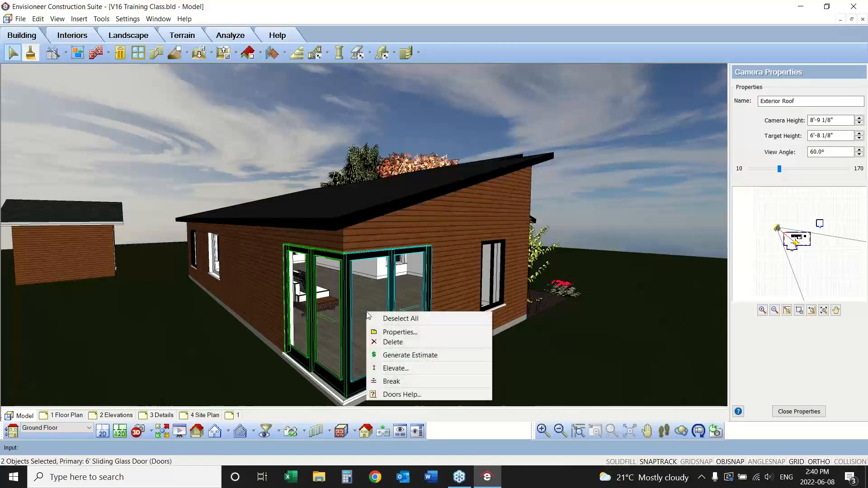
{"action": "left_click", "coordinate": [400, 332]}
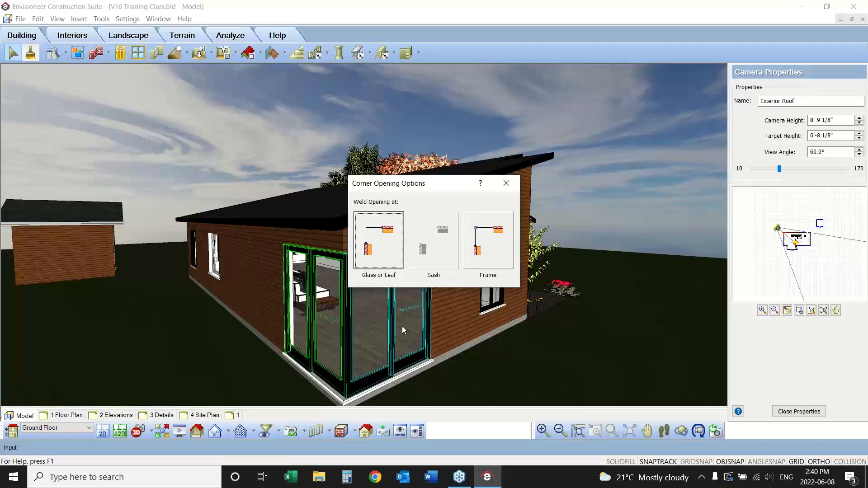
{"action": "left_click", "coordinate": [490, 246]}
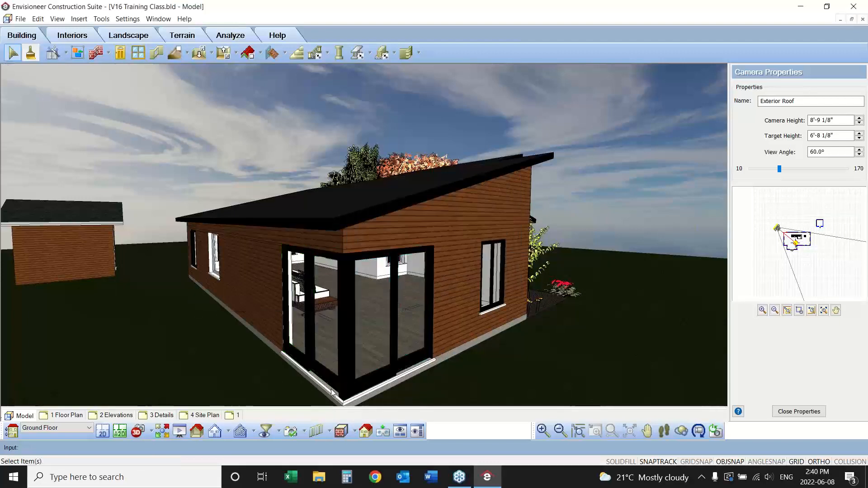
Display the model in Hidden Line and set the corner doors' weld option back to Glass or Leaf.
{"action": "left_click", "coordinate": [354, 432]}
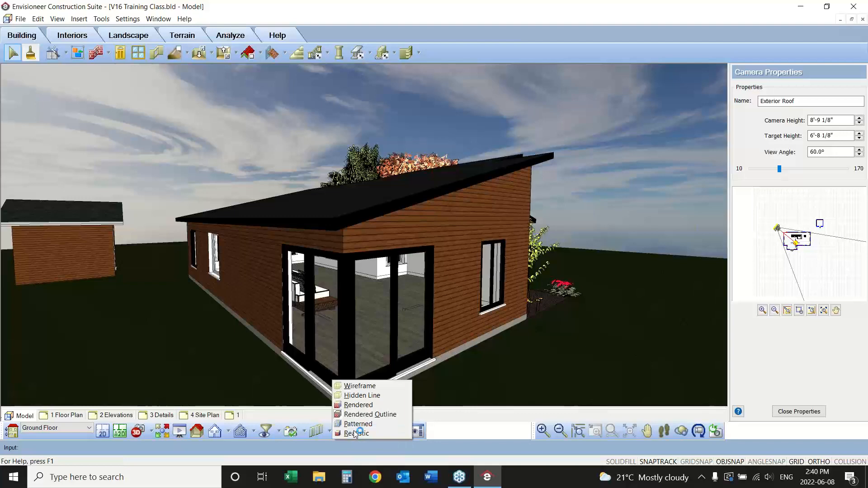
{"action": "left_click", "coordinate": [364, 395]}
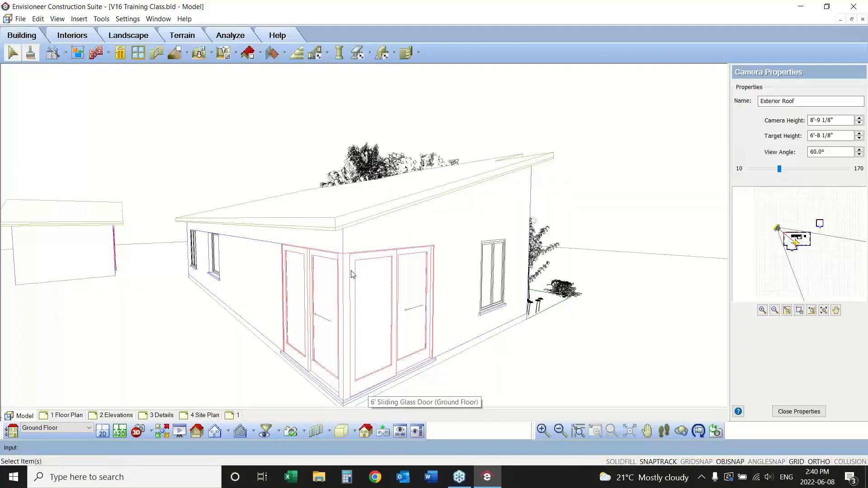
{"action": "left_click", "coordinate": [333, 333]}
{"action": "right_click", "coordinate": [332, 332]}
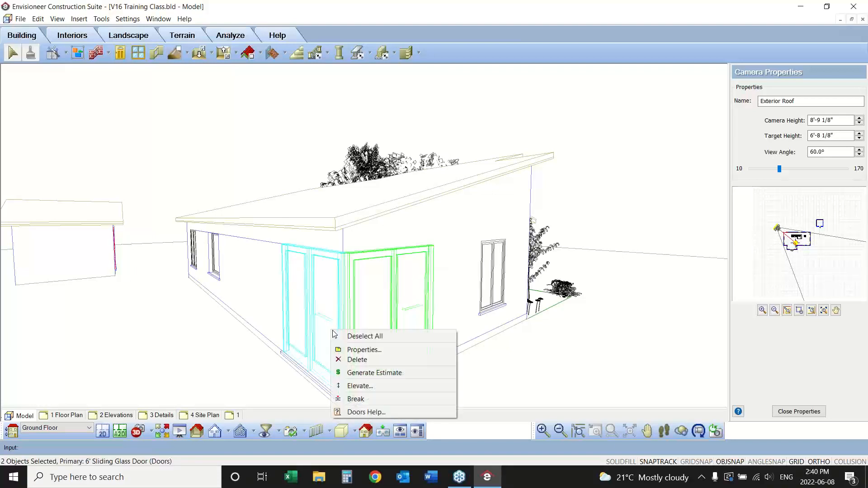
{"action": "left_click", "coordinate": [365, 349]}
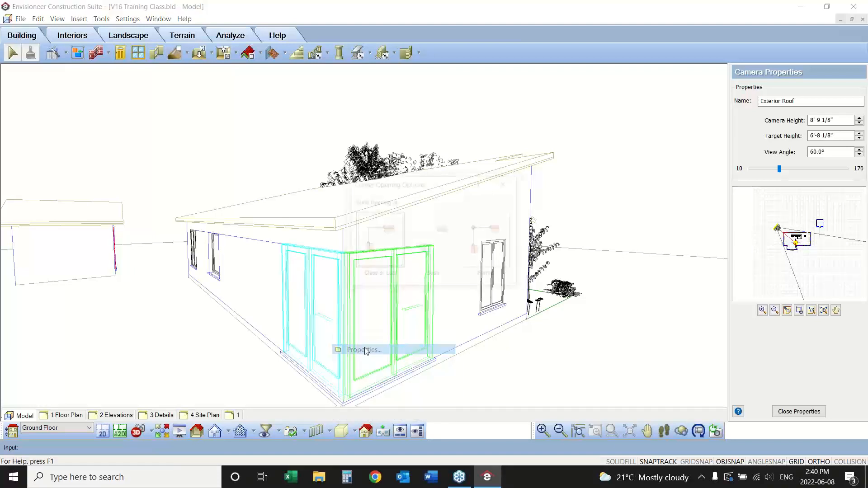
{"action": "left_click", "coordinate": [385, 236]}
{"action": "left_click", "coordinate": [414, 396]}
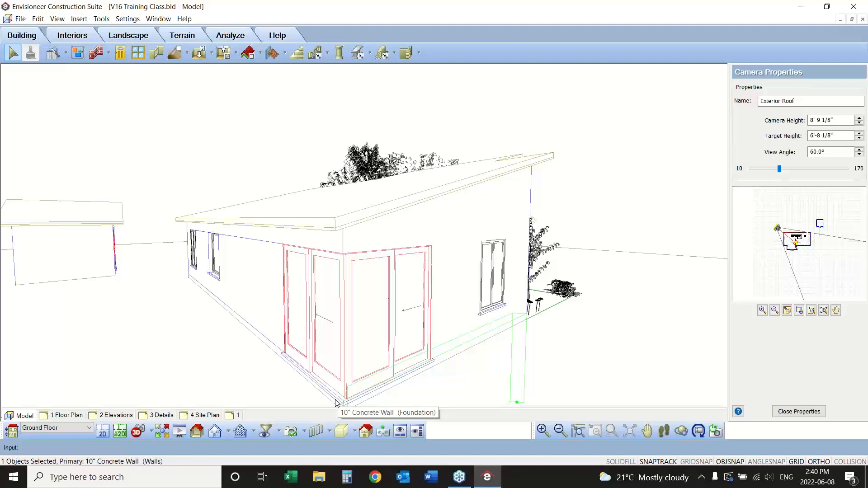
Break the corner opening back into two separate sliding glass doors.
{"action": "left_click", "coordinate": [345, 323]}
{"action": "right_click", "coordinate": [346, 326]}
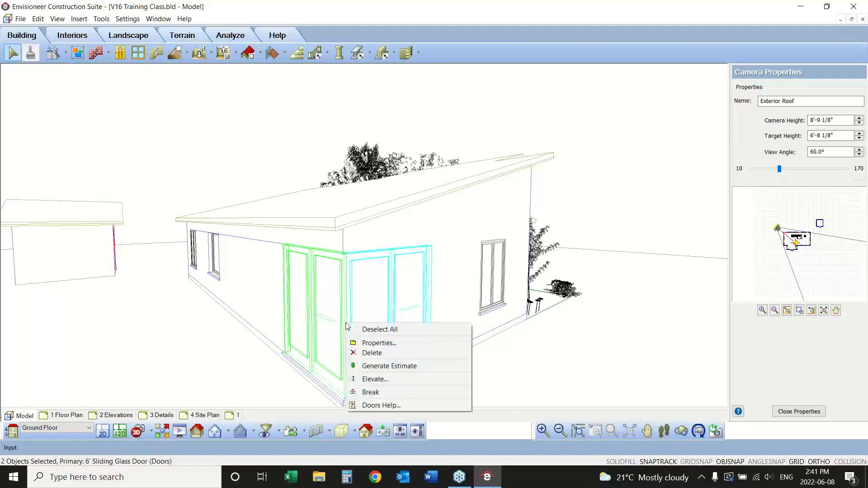
{"action": "left_click", "coordinate": [387, 392]}
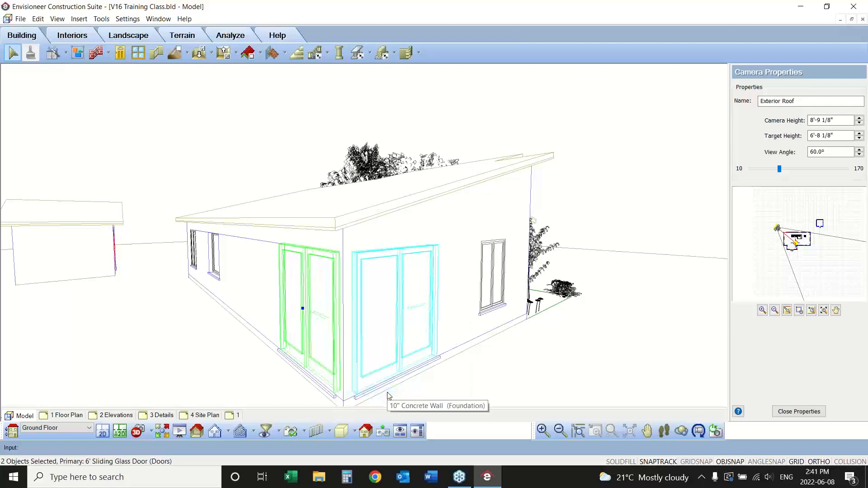
{"action": "left_click", "coordinate": [423, 395]}
Review the basic properties of one separated 6' sliding glass door and close them without changes.
{"action": "left_click", "coordinate": [306, 333]}
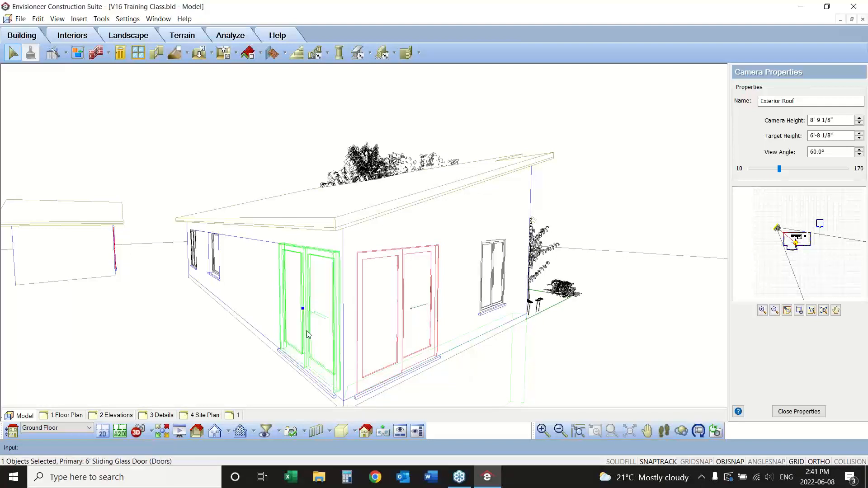
{"action": "right_click", "coordinate": [306, 339]}
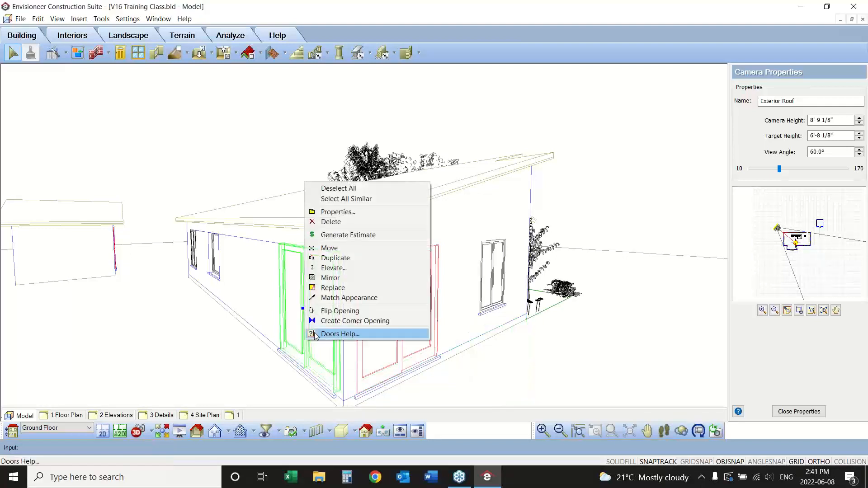
{"action": "left_click", "coordinate": [357, 212]}
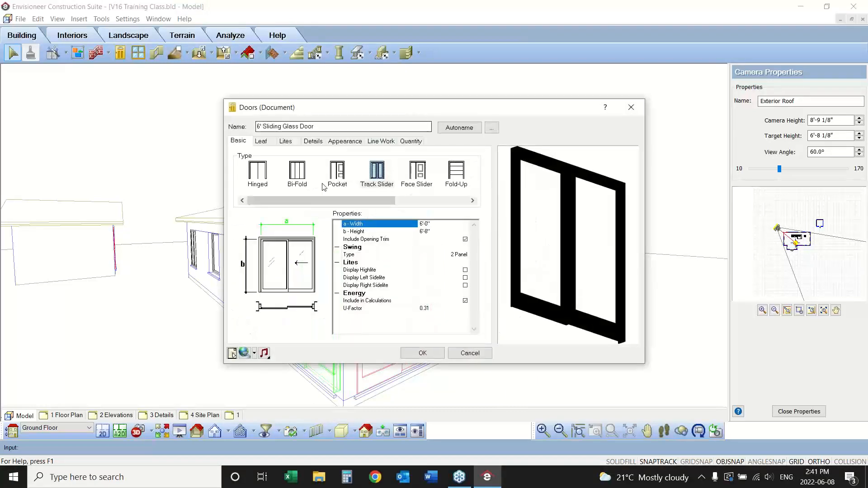
{"action": "left_click", "coordinate": [478, 354]}
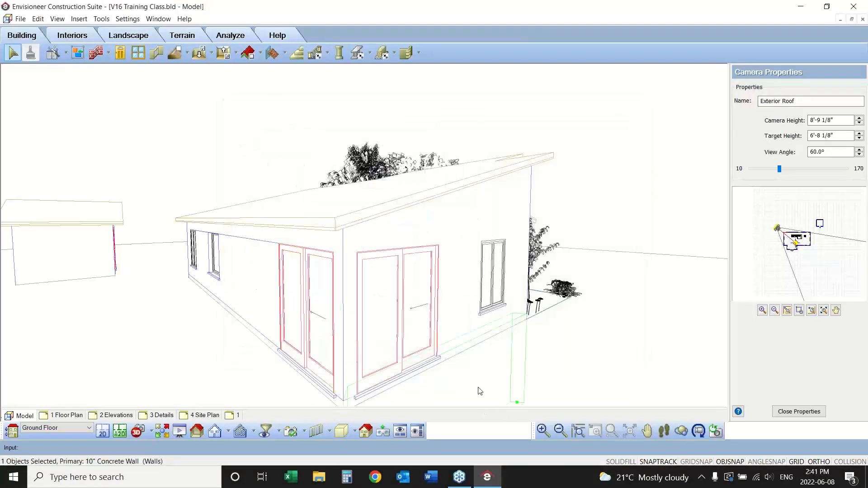
{"action": "left_click", "coordinate": [625, 319]}
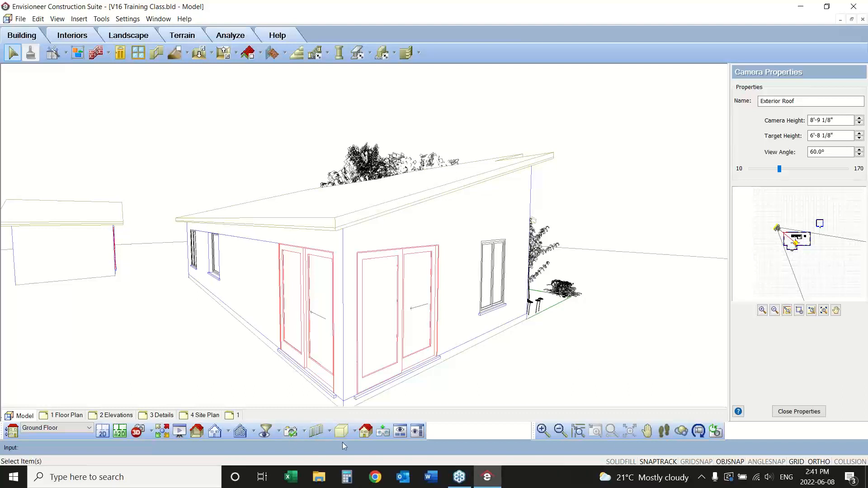
Render the model in Realistic mode and switch to the 3D Perspective camera.
{"action": "left_click", "coordinate": [355, 432]}
{"action": "left_click", "coordinate": [356, 433]}
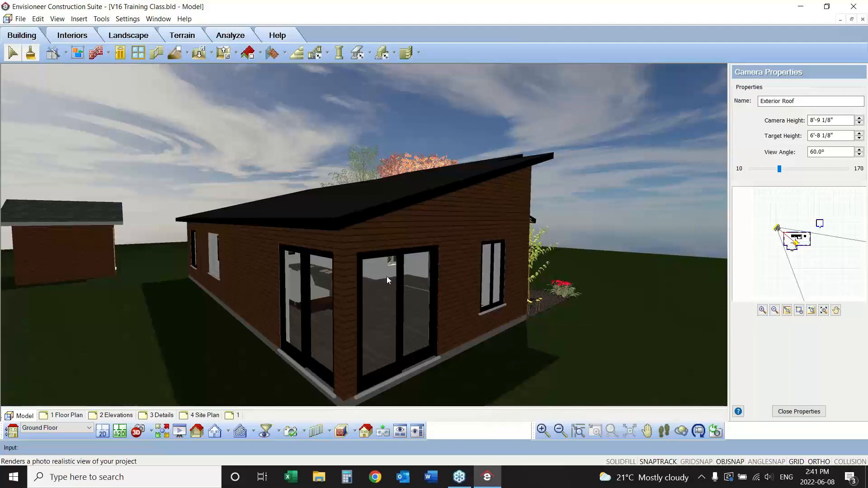
{"action": "left_click", "coordinate": [150, 432]}
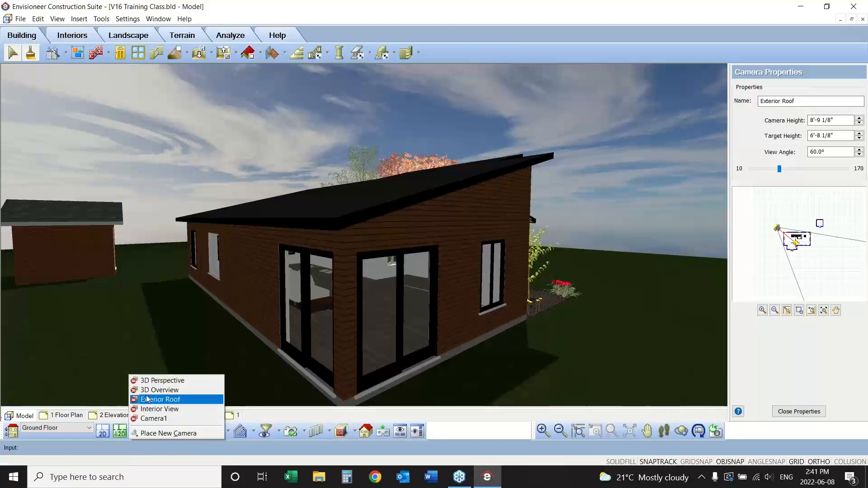
{"action": "left_click", "coordinate": [153, 380]}
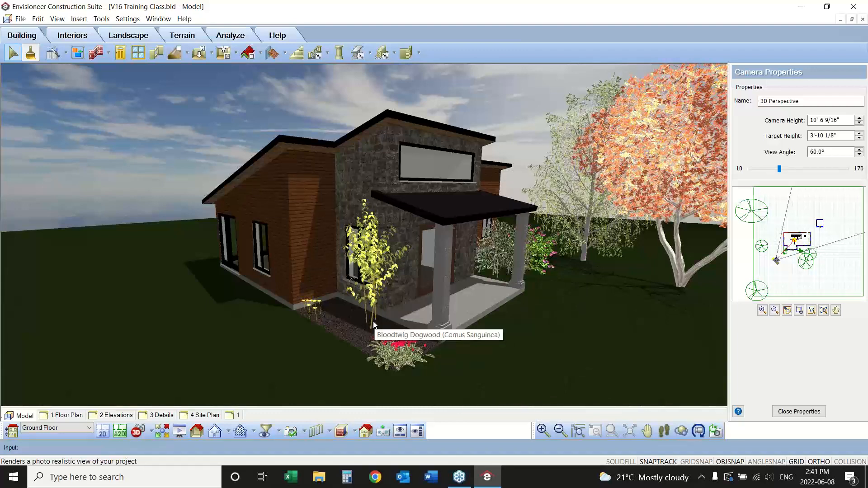
Place an Austrian Pine (Pinus Nigra) from the XFROG conifers on the lawn beside the wood-sided wing, away from the porch.
{"action": "left_click", "coordinate": [141, 36]}
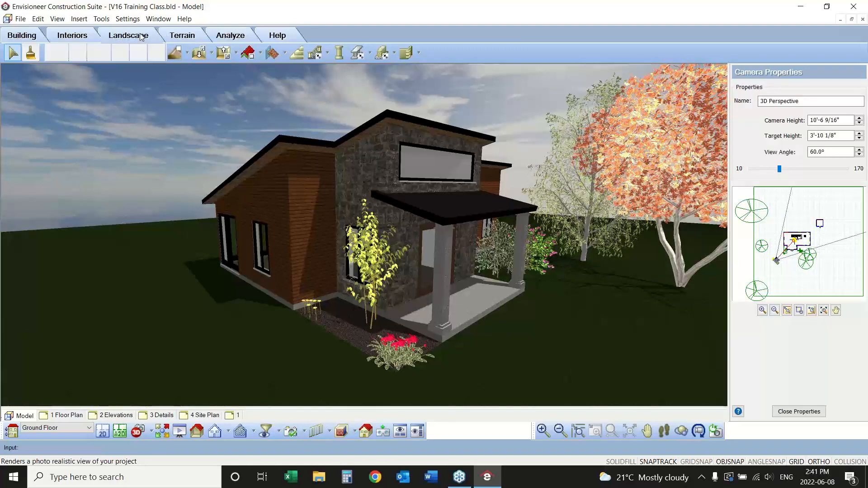
{"action": "left_click", "coordinate": [58, 49]}
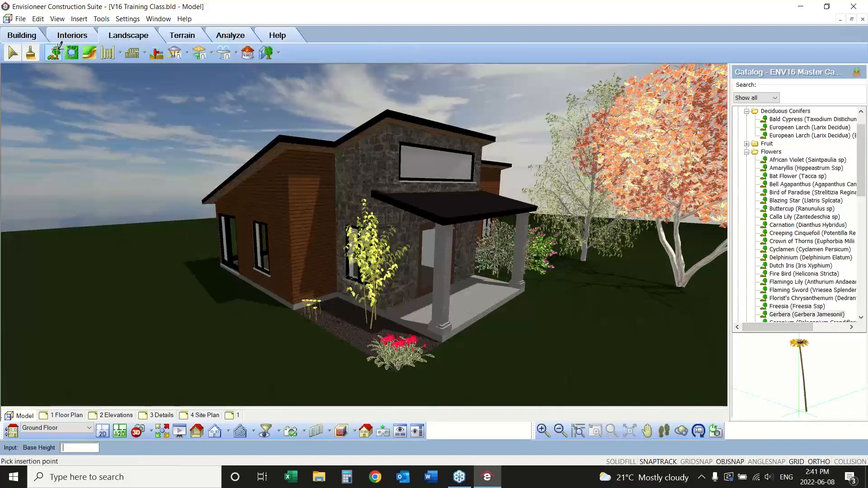
{"action": "scroll", "coordinate": [834, 157], "scroll_direction": "up", "scroll_amount": 1}
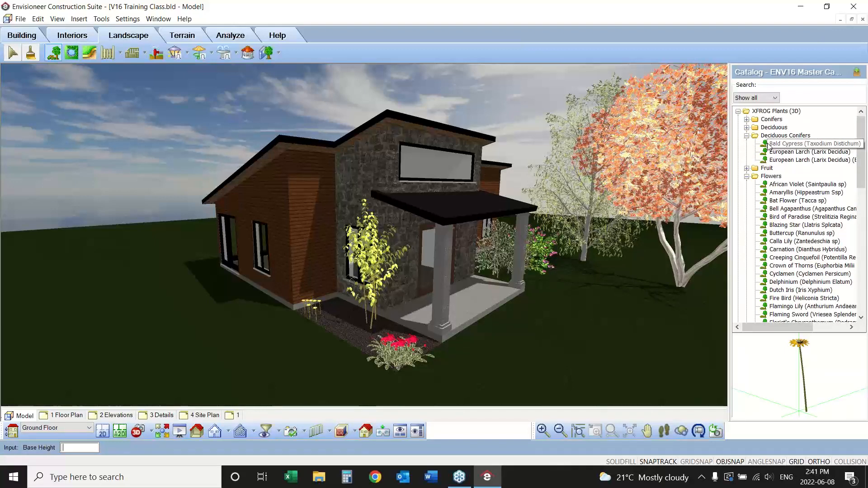
{"action": "left_click", "coordinate": [746, 120]}
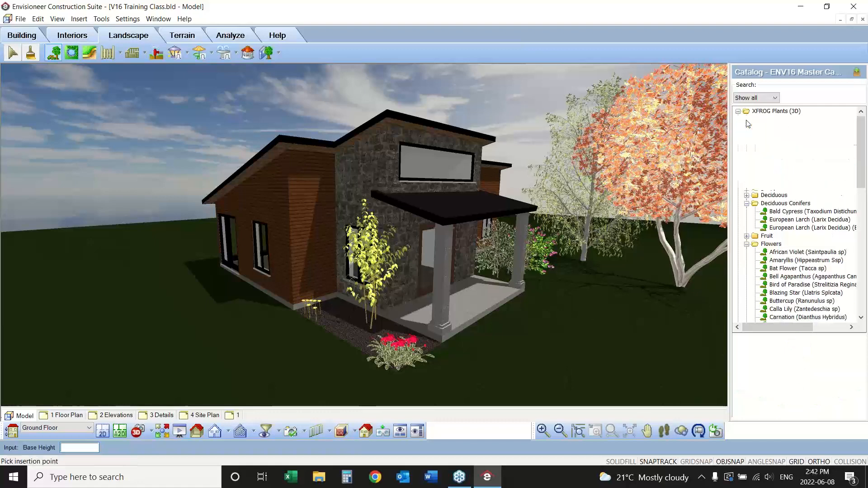
{"action": "left_click", "coordinate": [786, 128]}
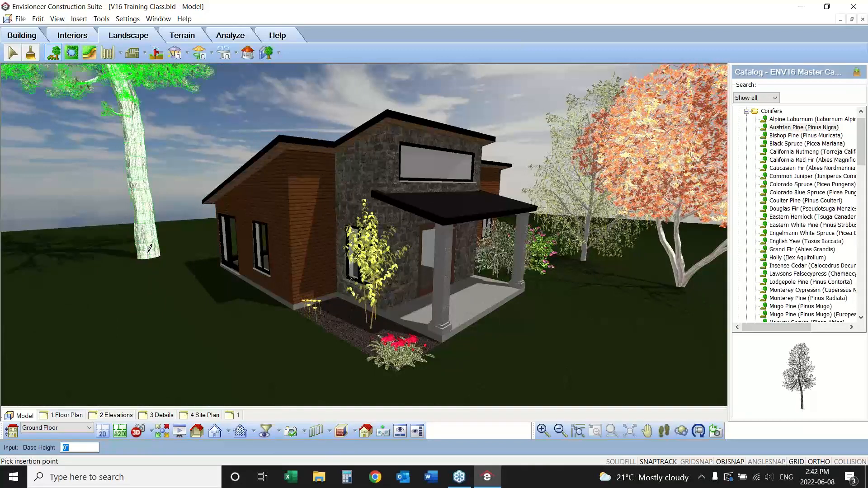
{"action": "right_click", "coordinate": [147, 251]}
{"action": "left_click", "coordinate": [150, 254]}
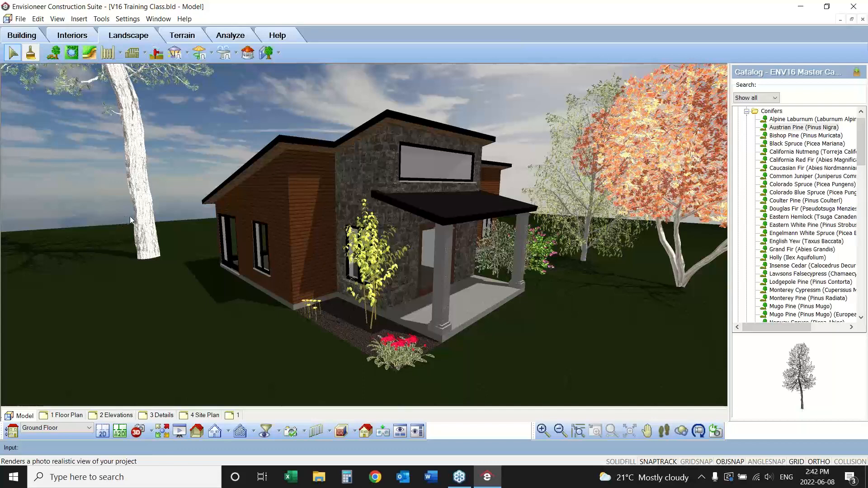
Scale the Austrian Pine beside the wood-sided wing uniformly to a height of 12'.
{"action": "left_click", "coordinate": [143, 214]}
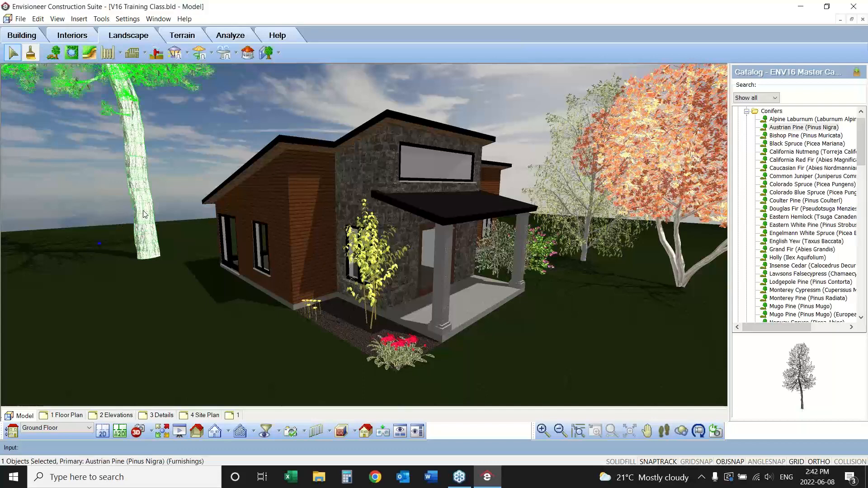
{"action": "right_click", "coordinate": [143, 215]}
{"action": "left_click", "coordinate": [167, 240]}
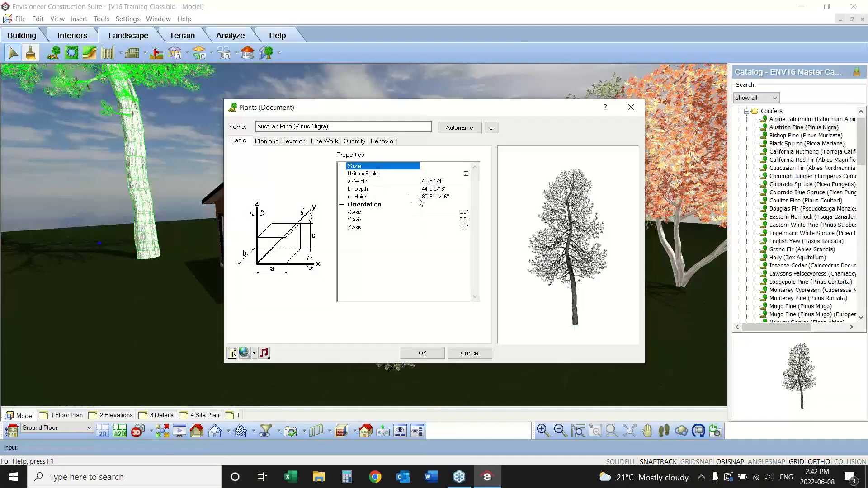
{"action": "left_click", "coordinate": [427, 198]}
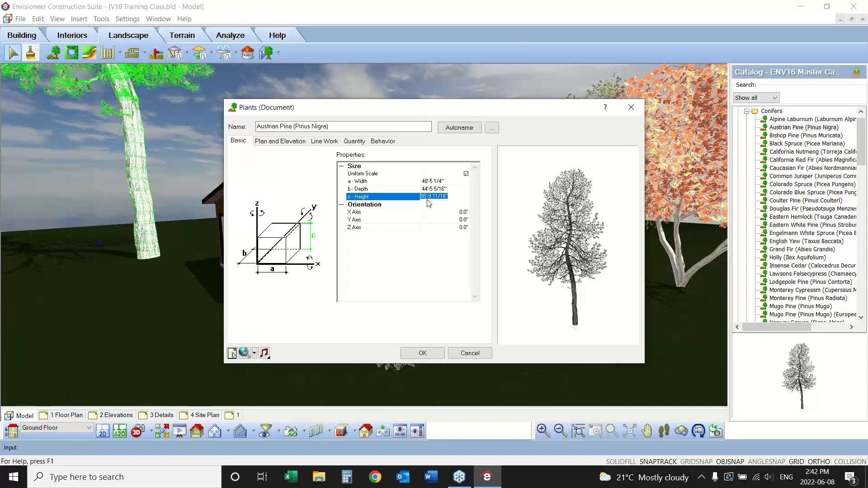
{"action": "type", "text": "12"}
{"action": "left_click", "coordinate": [447, 189]}
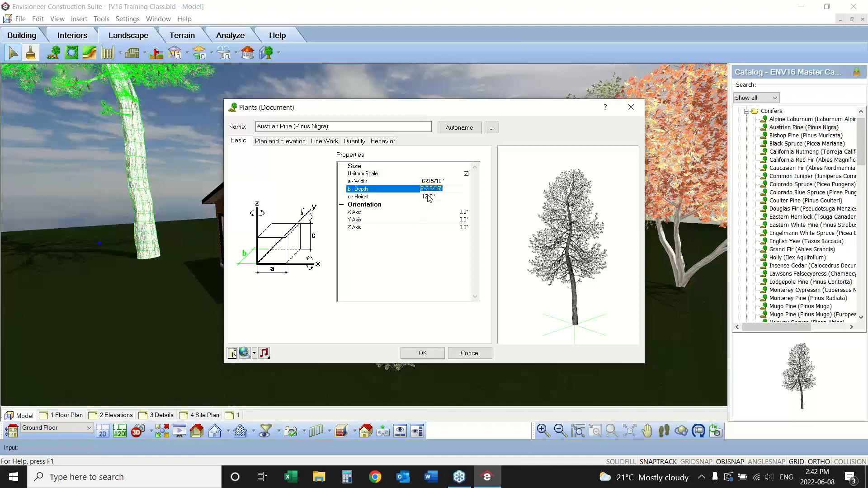
{"action": "left_click", "coordinate": [427, 353]}
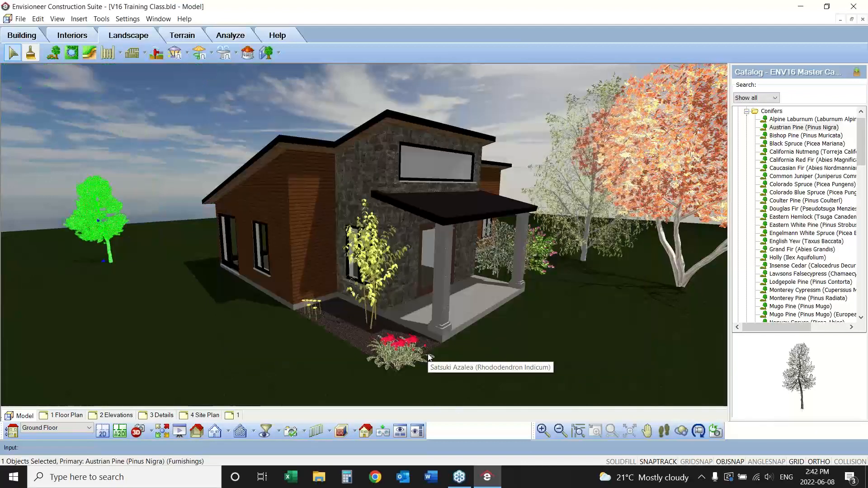
{"action": "left_click", "coordinate": [15, 56]}
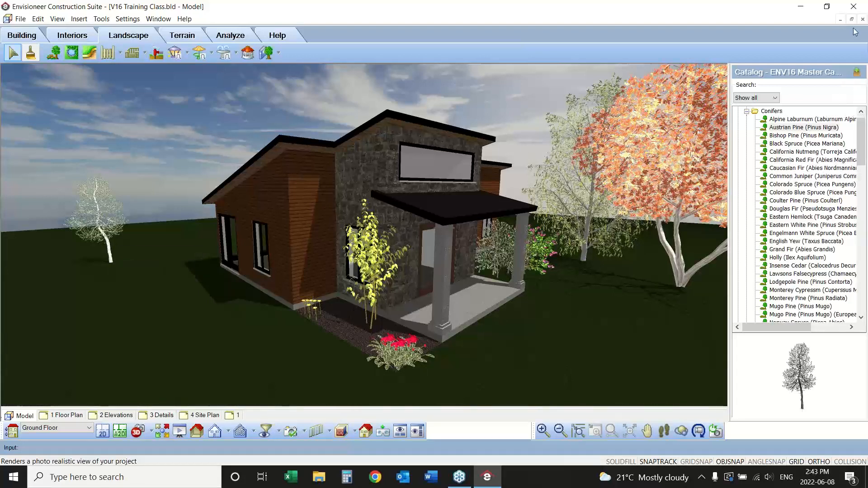
Review the plant catalog's categories, collapsing XFROG Plants (3D) and looking through the Deciduous Trees list.
{"action": "left_click", "coordinate": [689, 21]}
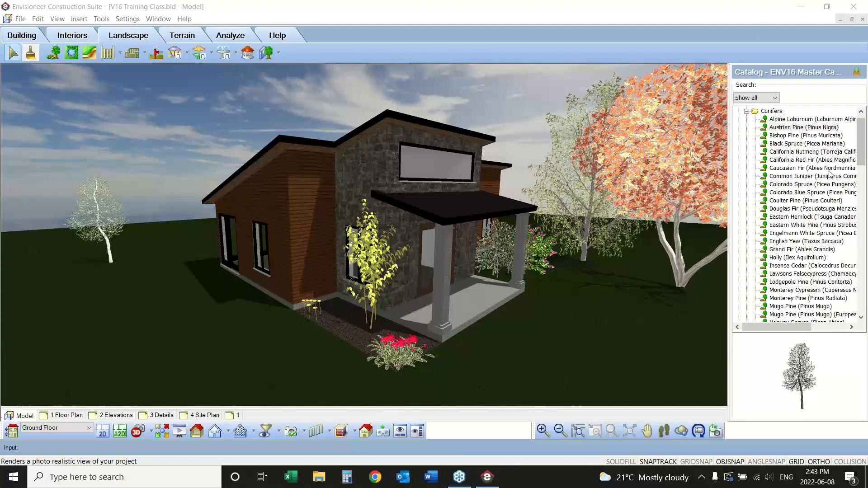
{"action": "left_click_drag", "start_coordinate": [860, 134], "coordinate": [861, 127]}
{"action": "left_click", "coordinate": [737, 110]}
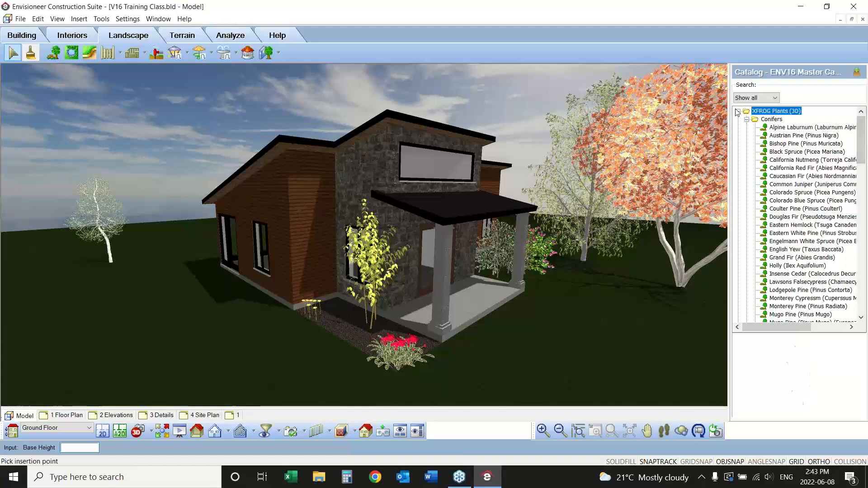
{"action": "left_click", "coordinate": [738, 112]}
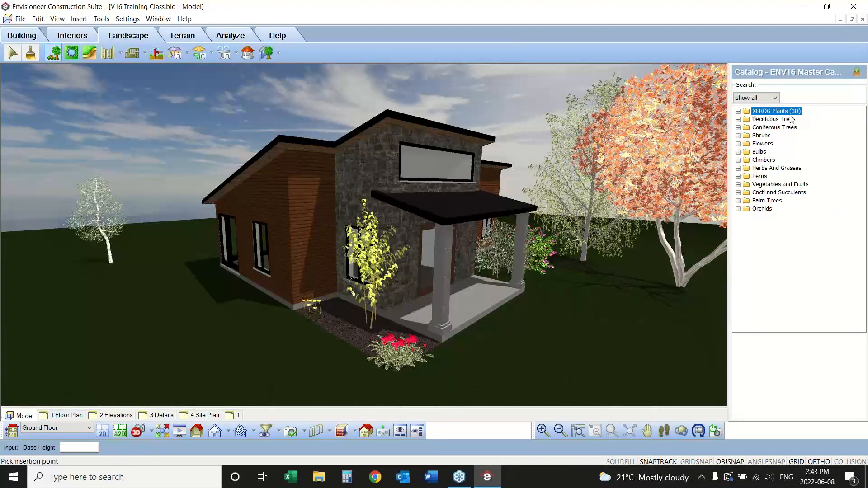
{"action": "left_click", "coordinate": [738, 119]}
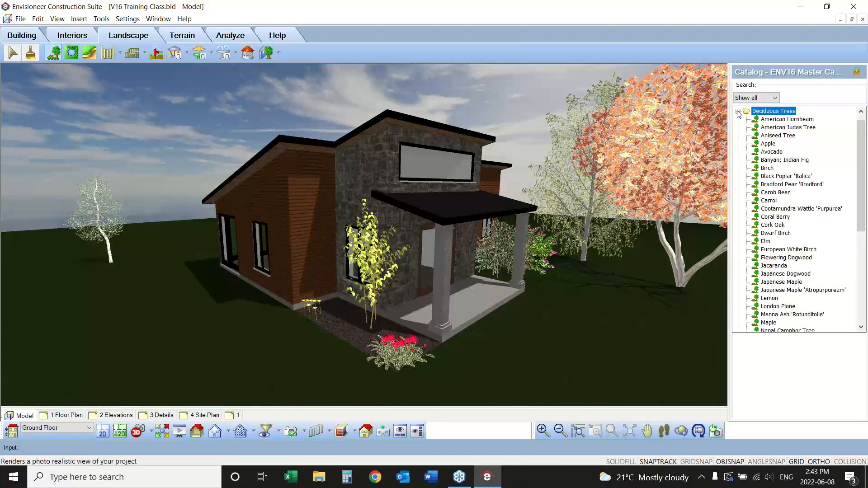
{"action": "left_click", "coordinate": [738, 111]}
{"action": "left_click", "coordinate": [738, 111]}
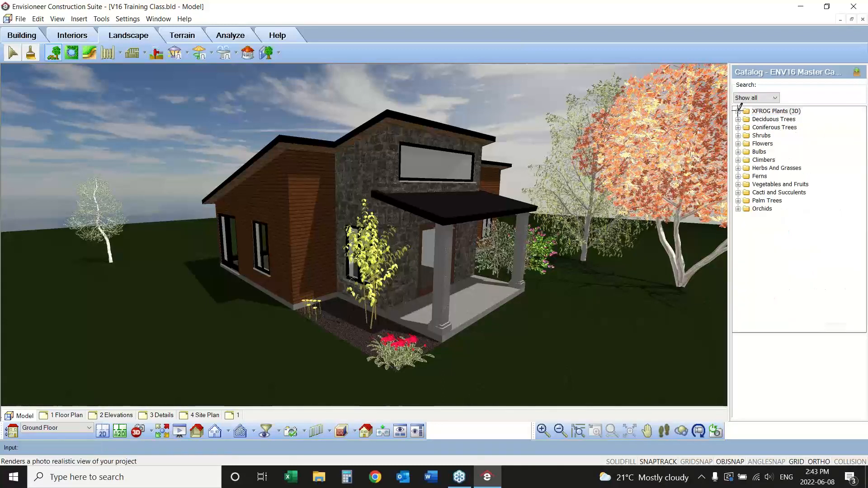
{"action": "left_click", "coordinate": [781, 128]}
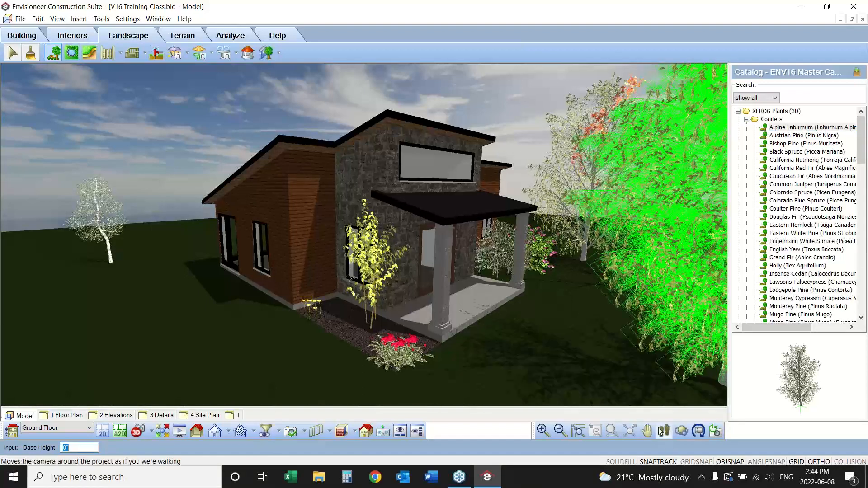
{"action": "right_click", "coordinate": [603, 352]}
{"action": "left_click", "coordinate": [626, 358]}
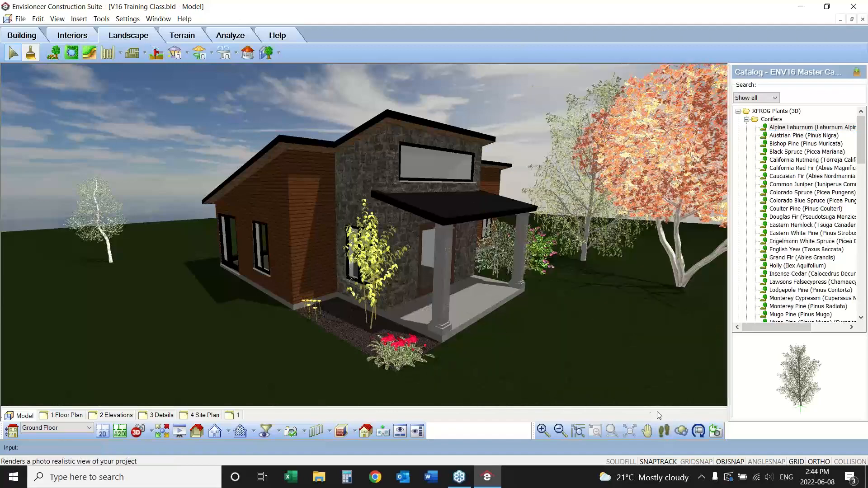
Place three African Violets (Saintpaulia sp) from the XFROG flowers in the mulch bed, clustered beside the yellow Gerberas.
{"action": "left_click", "coordinate": [664, 431]}
{"action": "left_click_drag", "start_coordinate": [358, 329], "coordinate": [354, 246]}
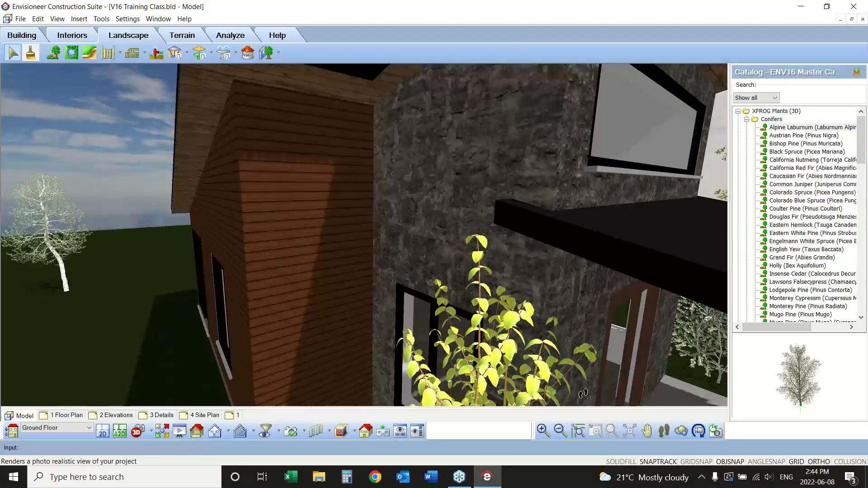
{"action": "left_click", "coordinate": [648, 432]}
{"action": "left_click_drag", "start_coordinate": [469, 339], "coordinate": [537, 335]}
{"action": "left_click", "coordinate": [662, 434]}
{"action": "left_click", "coordinate": [646, 432]}
{"action": "right_click", "coordinate": [500, 251]}
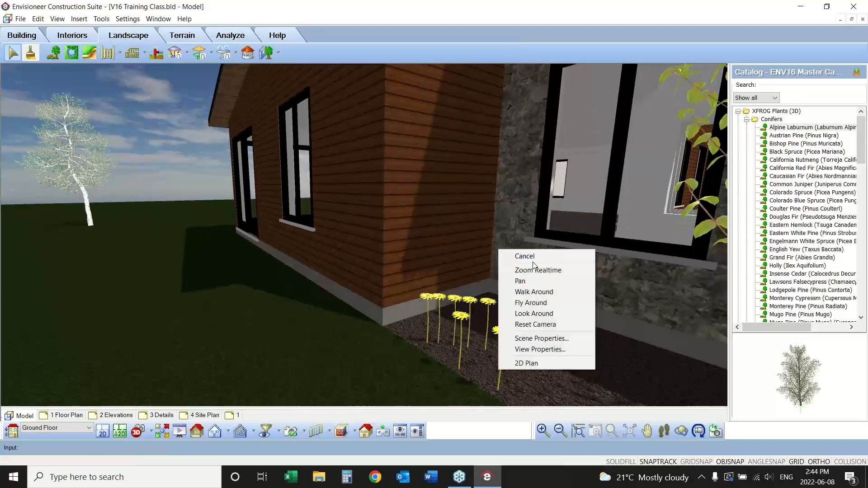
{"action": "left_click", "coordinate": [531, 257]}
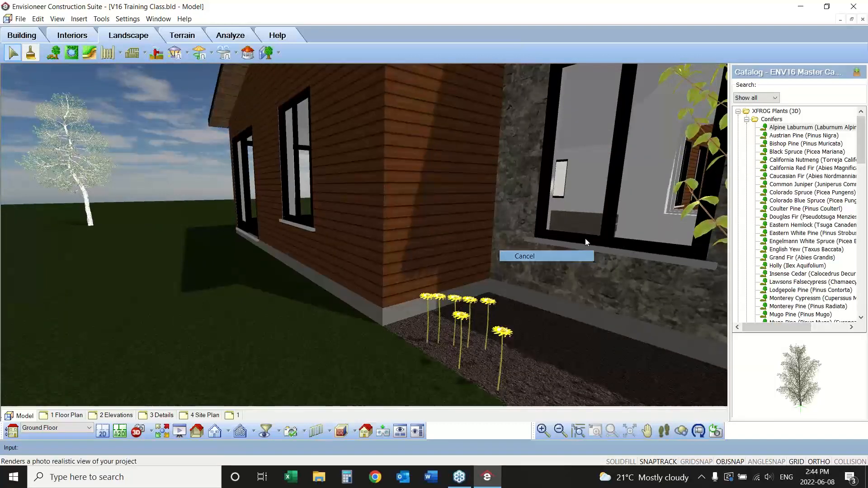
{"action": "left_click", "coordinate": [746, 119]}
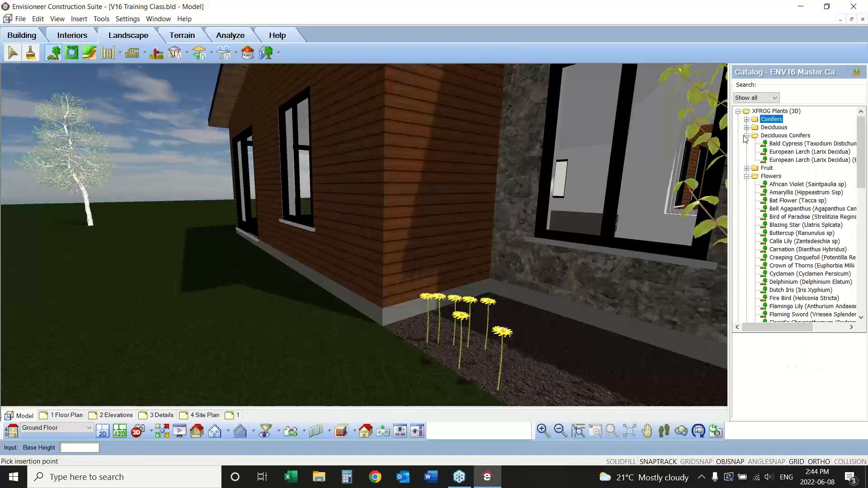
{"action": "left_click", "coordinate": [746, 138]}
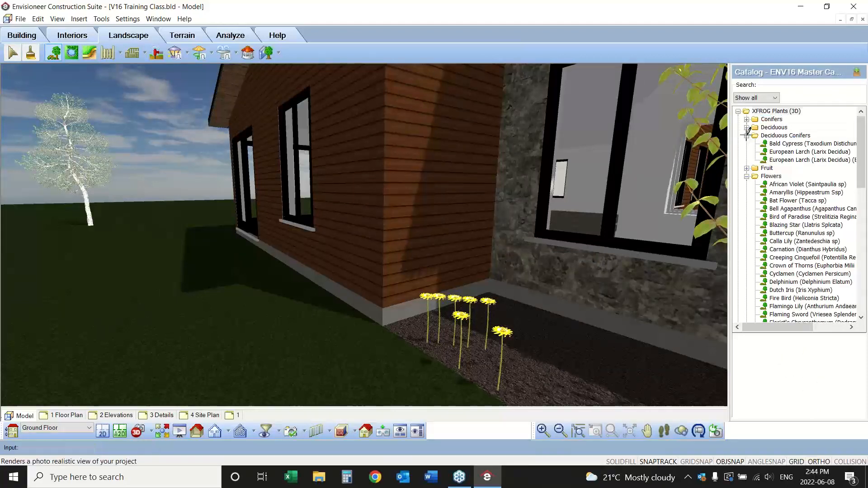
{"action": "left_click", "coordinate": [746, 136]}
{"action": "left_click", "coordinate": [778, 161]}
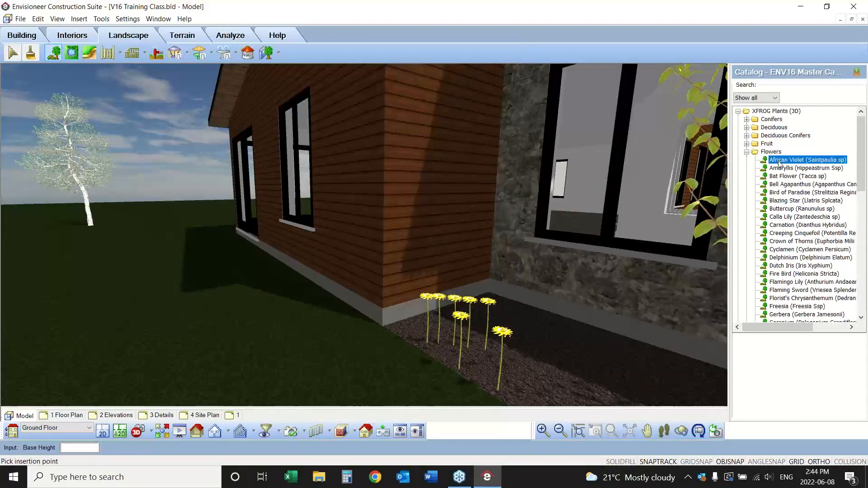
{"action": "left_click", "coordinate": [542, 384]}
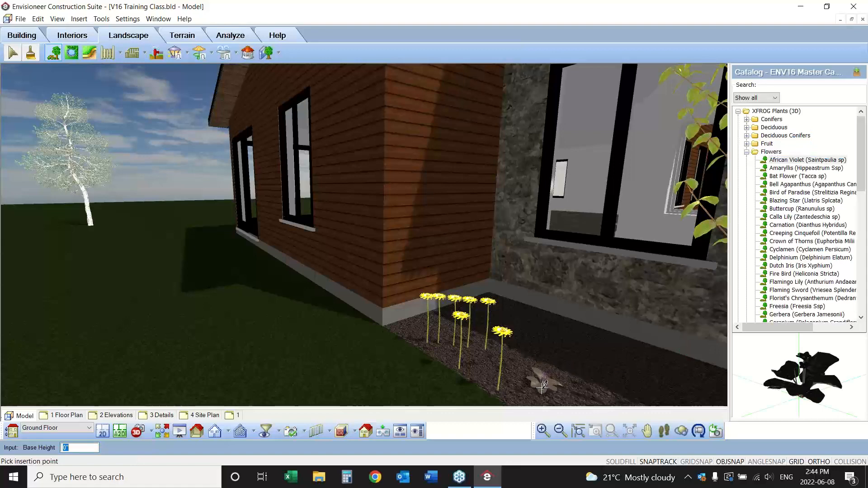
{"action": "left_click", "coordinate": [571, 383]}
{"action": "left_click", "coordinate": [554, 362]}
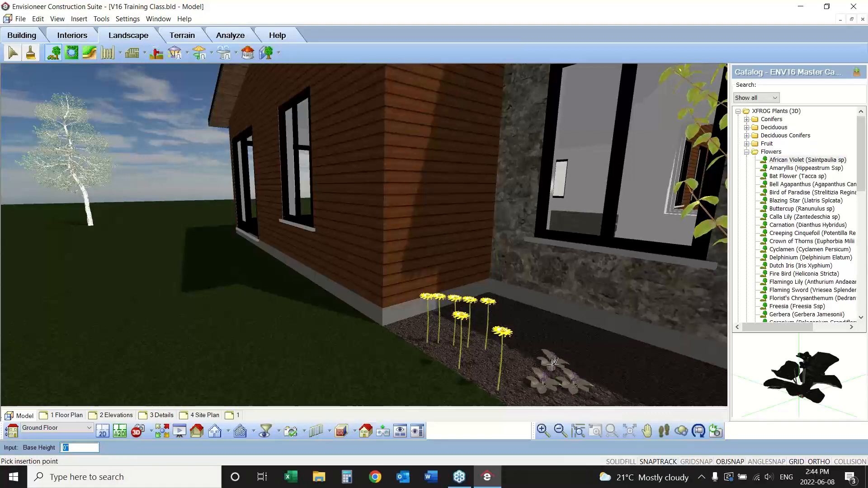
{"action": "right_click", "coordinate": [606, 365]}
{"action": "left_click", "coordinate": [625, 370]}
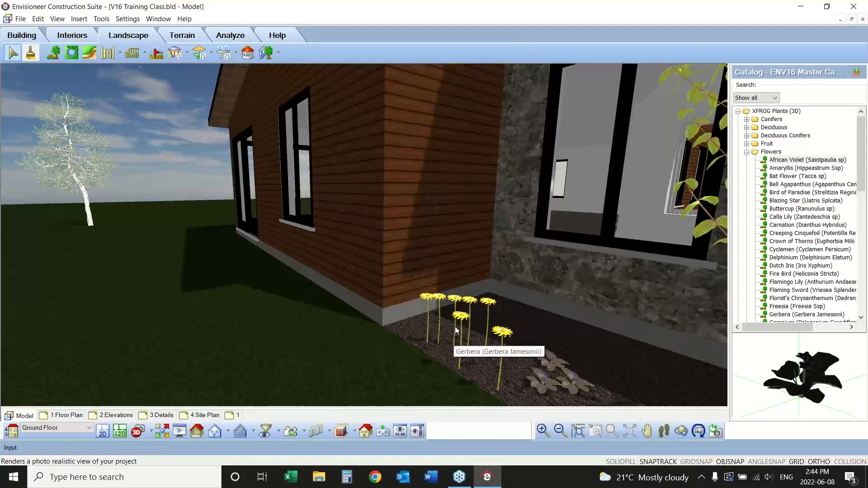
Save all the Gerberas in the bed as a catalog group named Gerbera Daisy Group, with its insertion point at the selected flower's base.
{"action": "left_click", "coordinate": [427, 299]}
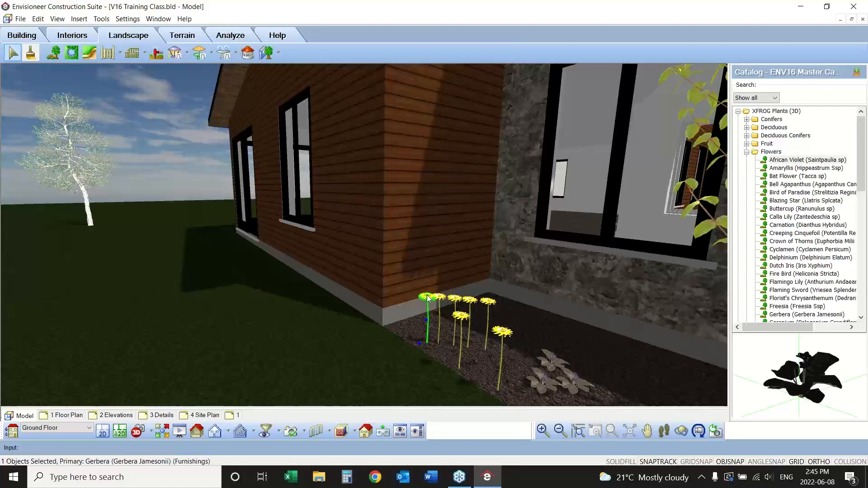
{"action": "right_click", "coordinate": [427, 299]}
{"action": "left_click", "coordinate": [435, 310]}
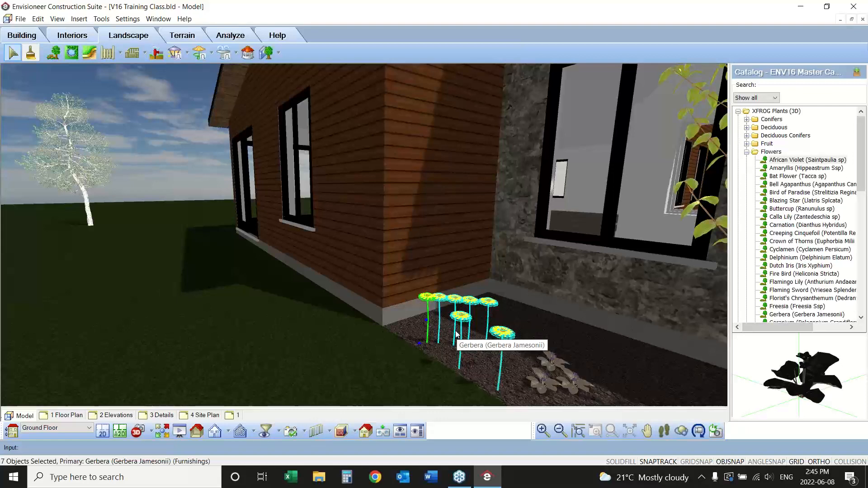
{"action": "right_click", "coordinate": [469, 304]}
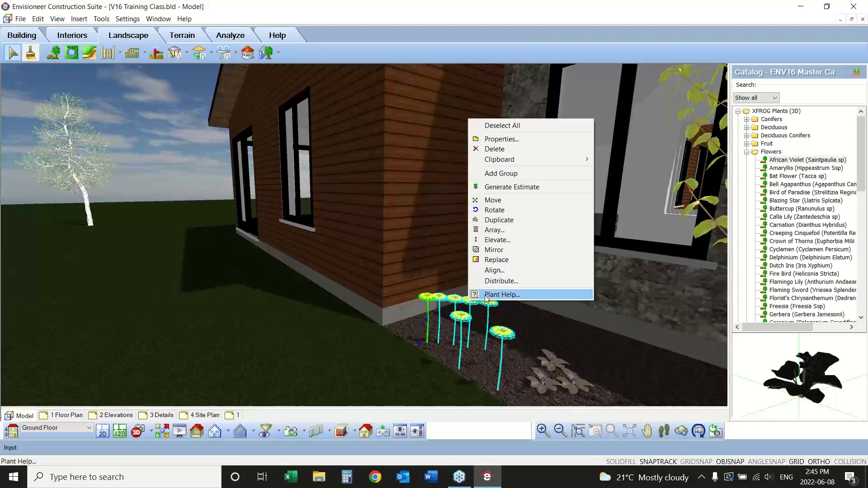
{"action": "left_click", "coordinate": [498, 175]}
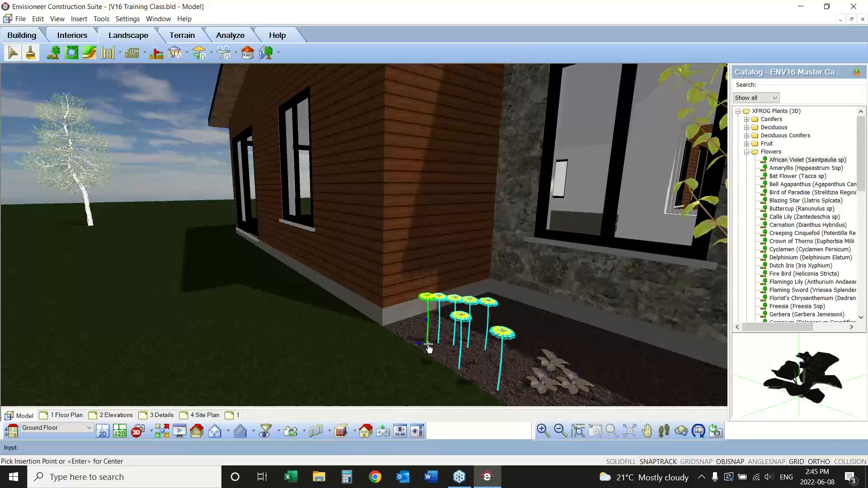
{"action": "left_click", "coordinate": [427, 345]}
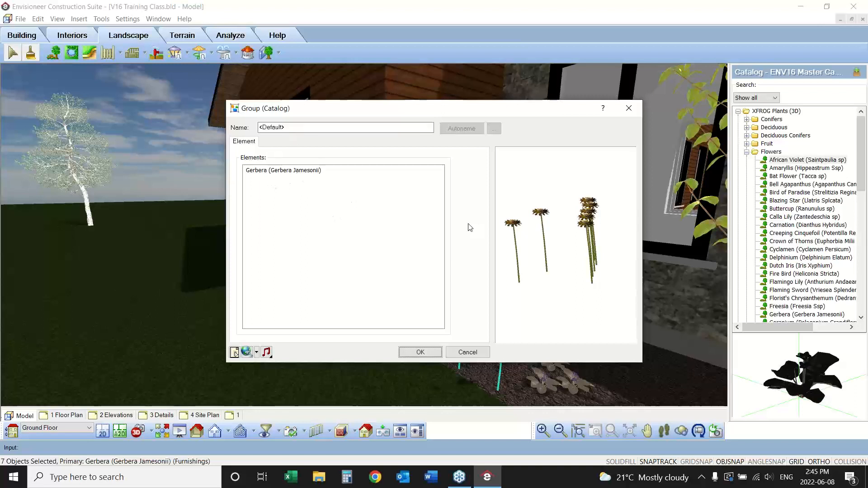
{"action": "left_click_drag", "start_coordinate": [550, 274], "coordinate": [571, 281]}
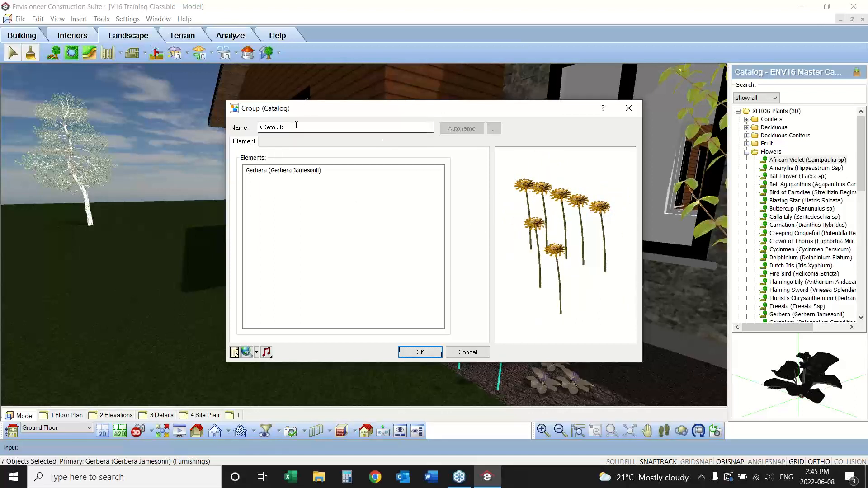
{"action": "left_click_drag", "start_coordinate": [294, 128], "coordinate": [243, 128]}
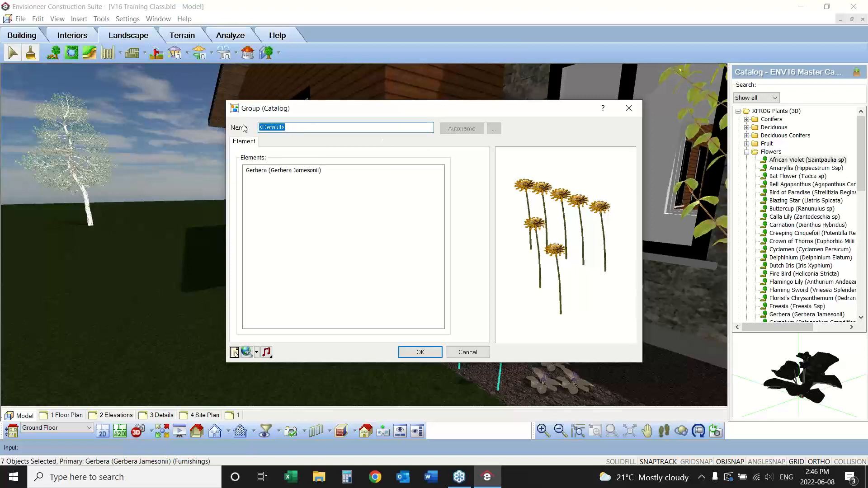
{"action": "type", "text": "Gerbera"}
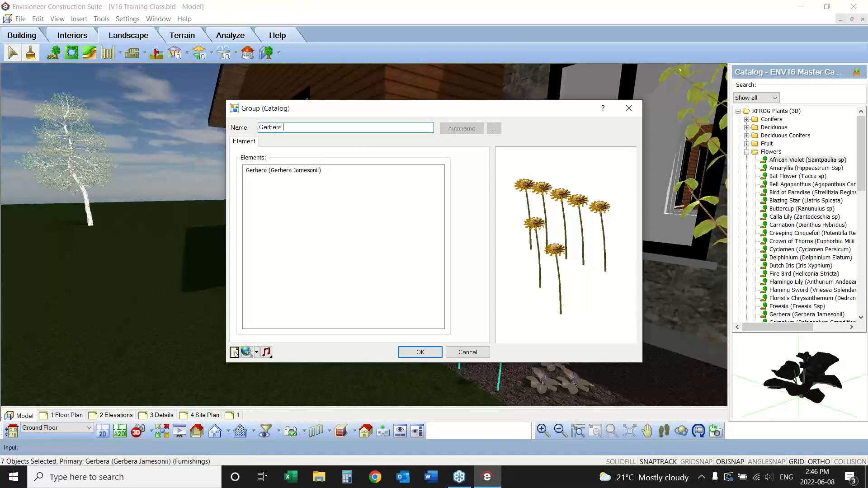
{"action": "type", "text": " Daisy Group"}
{"action": "left_click", "coordinate": [400, 353]}
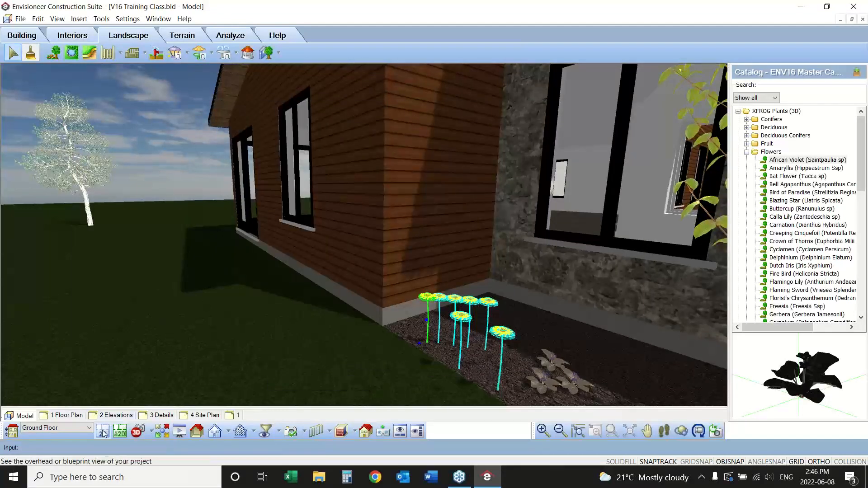
In the overhead view, insert the saved Gerbera Daisy Group in the mulch bed beside the entry's stone wall.
{"action": "left_click", "coordinate": [103, 433]}
{"action": "left_click", "coordinate": [629, 431]}
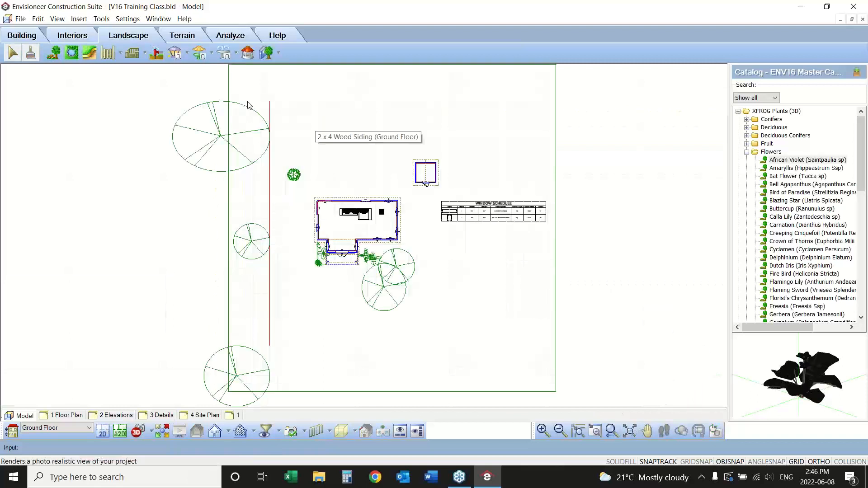
{"action": "left_click", "coordinate": [16, 38]}
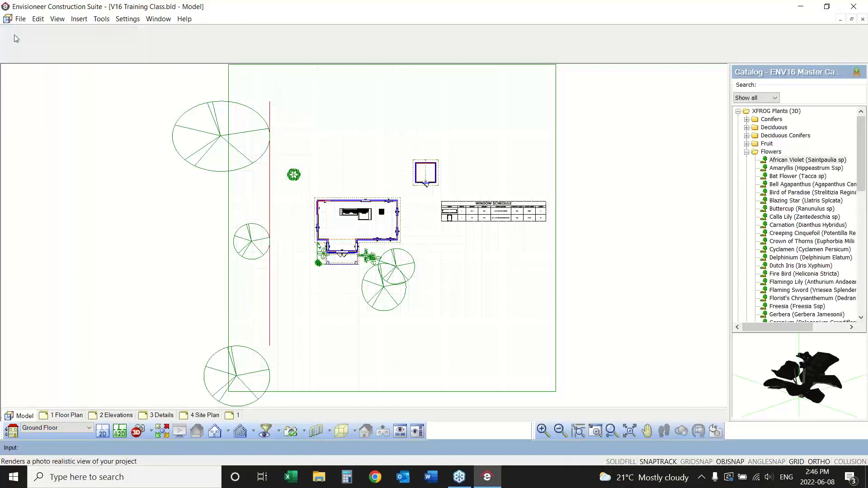
{"action": "left_click", "coordinate": [79, 54]}
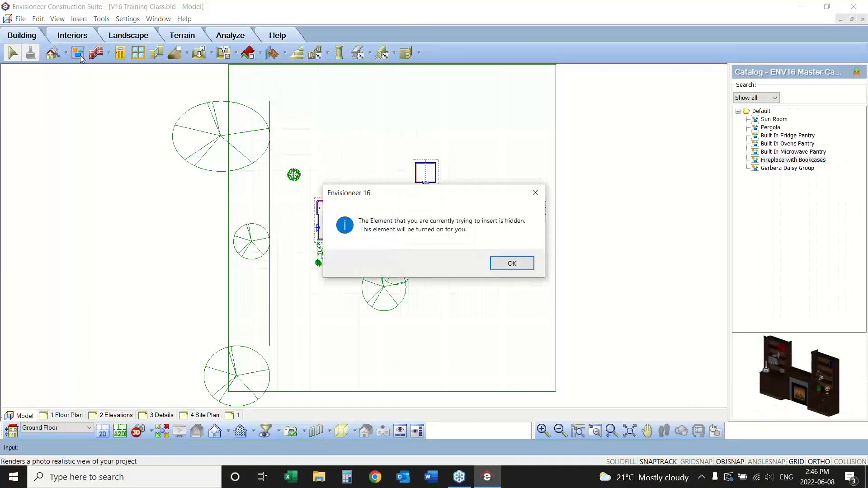
{"action": "left_click", "coordinate": [491, 254]}
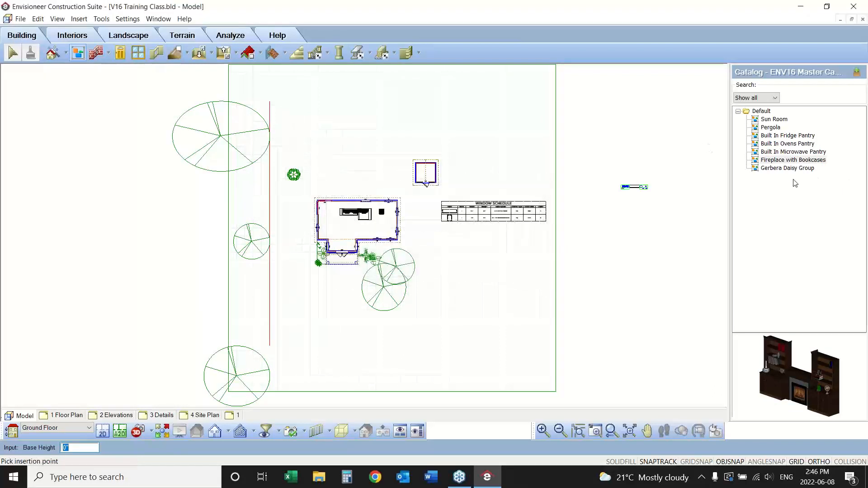
{"action": "left_click", "coordinate": [777, 168]}
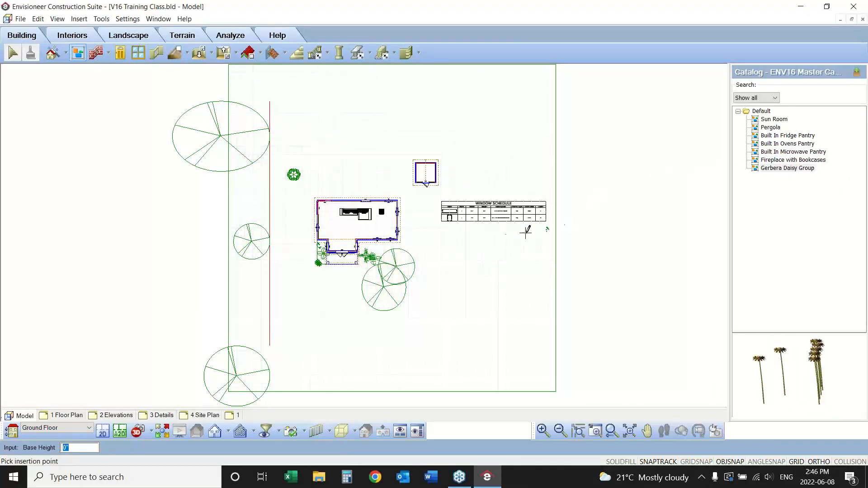
{"action": "left_click", "coordinate": [594, 431]}
{"action": "left_click_drag", "start_coordinate": [365, 237], "coordinate": [294, 283]}
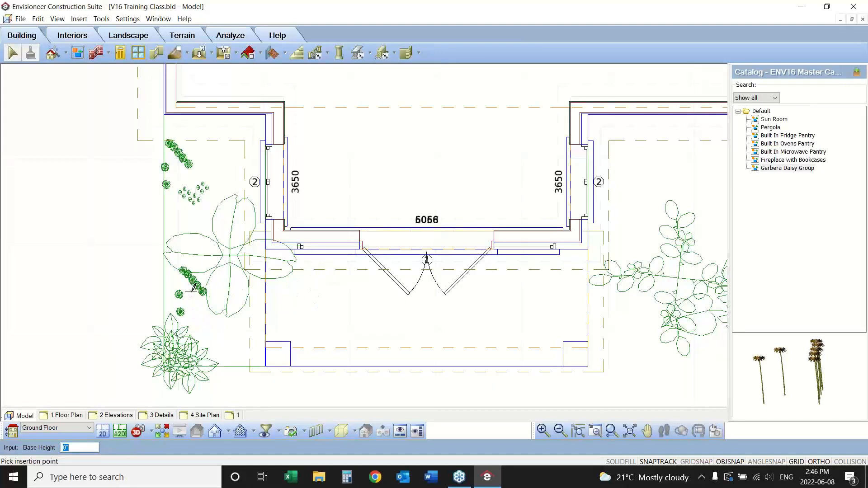
{"action": "left_click", "coordinate": [227, 142]}
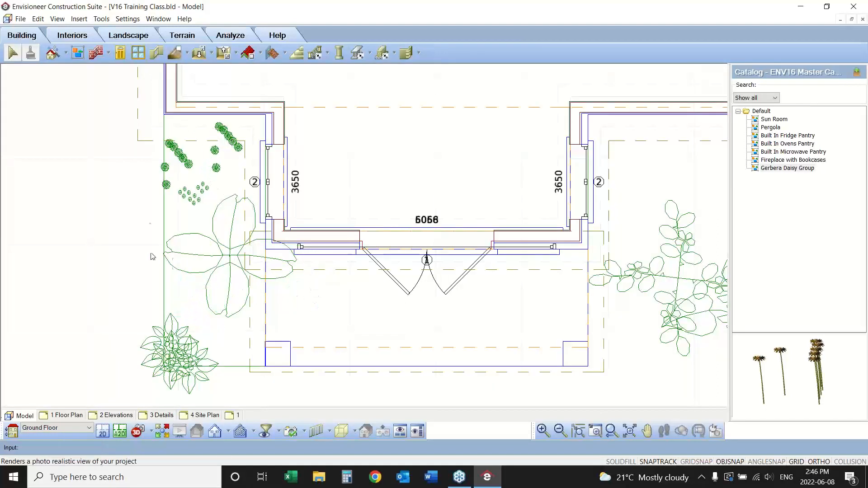
Insert another Gerbera Daisy Group near the bed's corner shrub and move its stray flower closer to the cluster.
{"action": "left_click", "coordinate": [782, 169]}
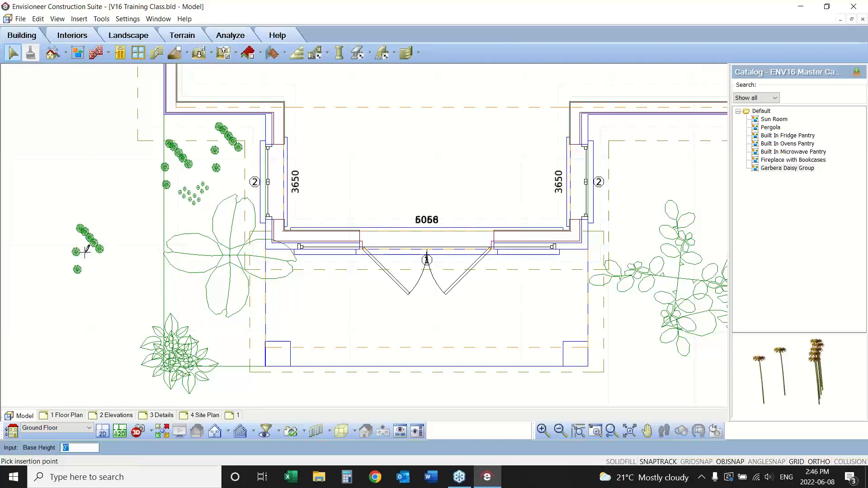
{"action": "left_click", "coordinate": [185, 301]}
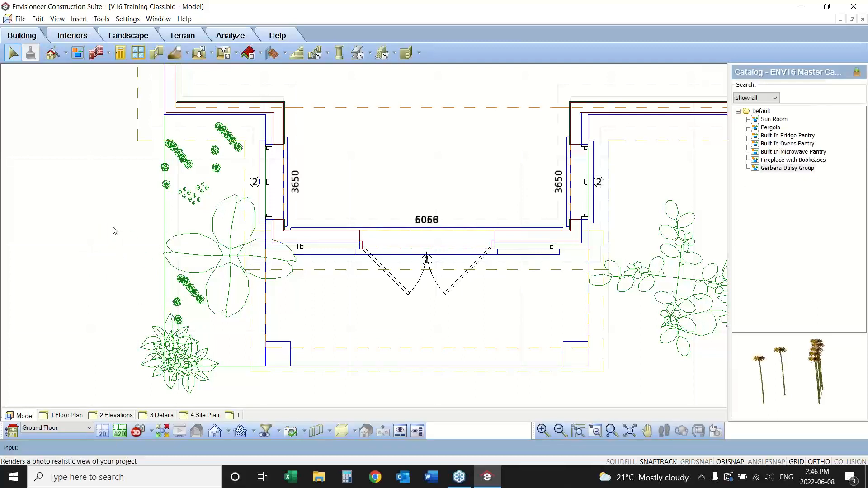
{"action": "left_click", "coordinate": [176, 305]}
{"action": "mouse_move", "coordinate": [177, 305]}
{"action": "left_mouse_down"}
{"action": "mouse_move", "coordinate": [179, 292]}
{"action": "mouse_move", "coordinate": [180, 319]}
{"action": "mouse_move", "coordinate": [190, 300]}
{"action": "left_mouse_up"}
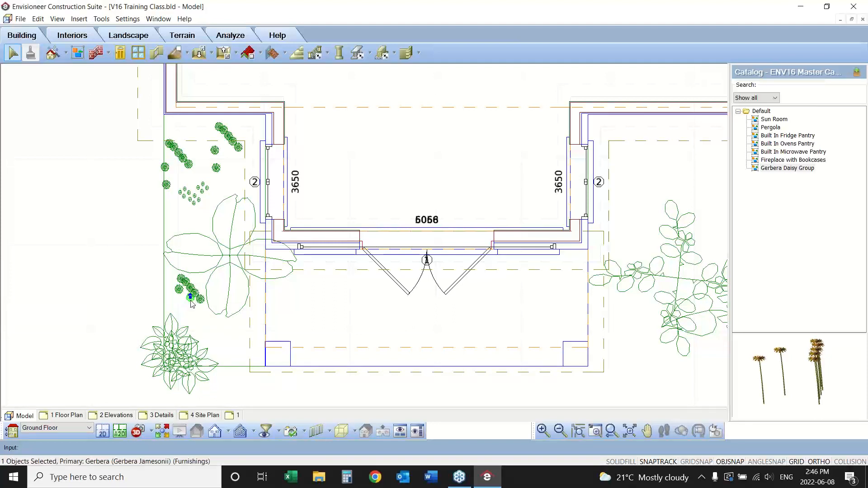
In the 3D Perspective view, place three African Violets (Saintpaulia sp) among the yellow Gerberas in the mulch bed.
{"action": "left_click", "coordinate": [151, 432]}
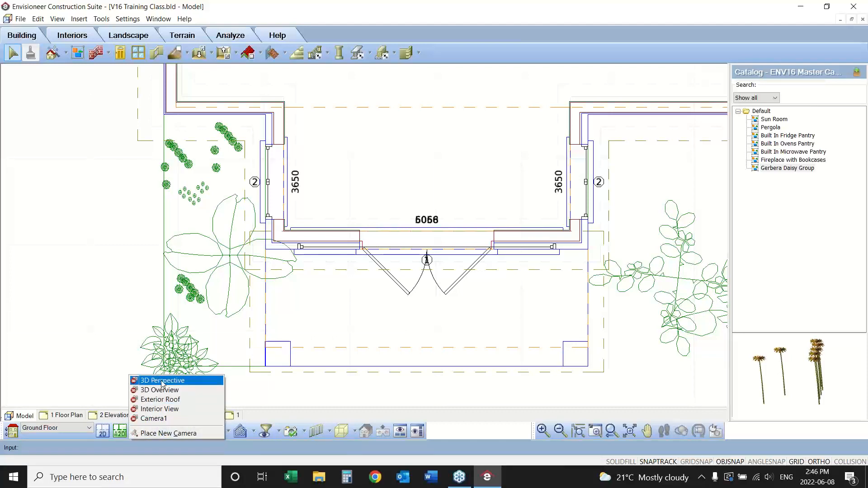
{"action": "left_click", "coordinate": [156, 381]}
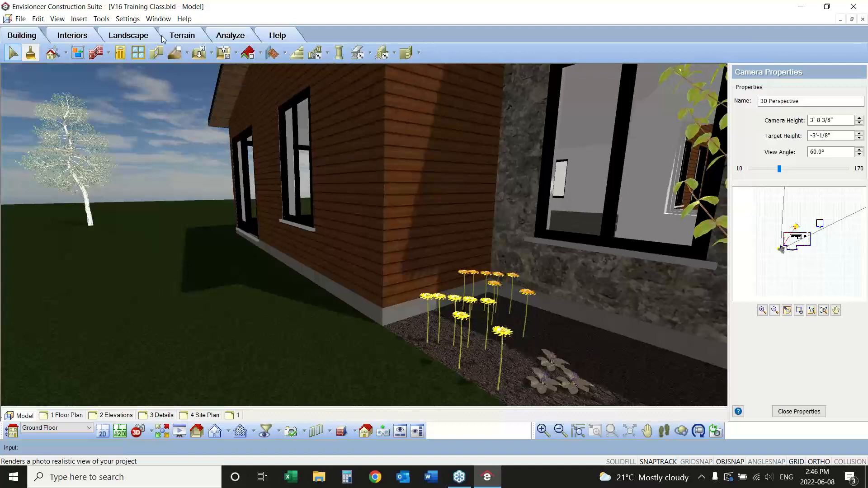
{"action": "left_click", "coordinate": [138, 33]}
{"action": "left_click", "coordinate": [55, 52]}
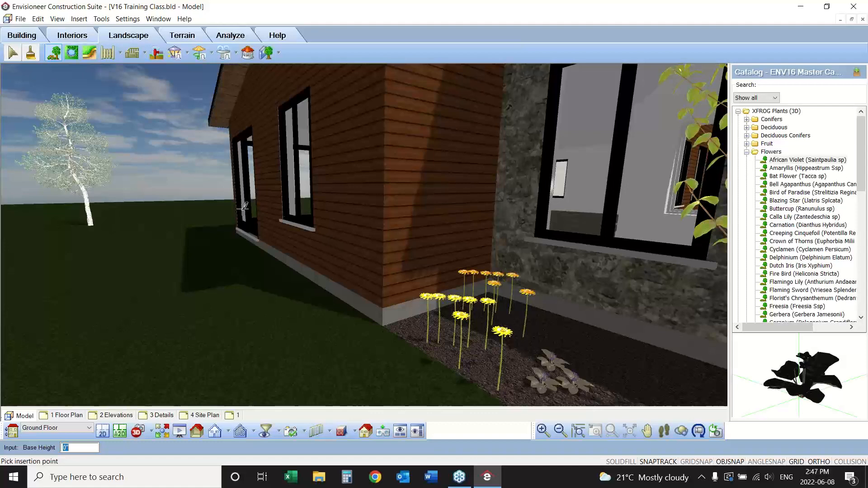
{"action": "left_click", "coordinate": [476, 363]}
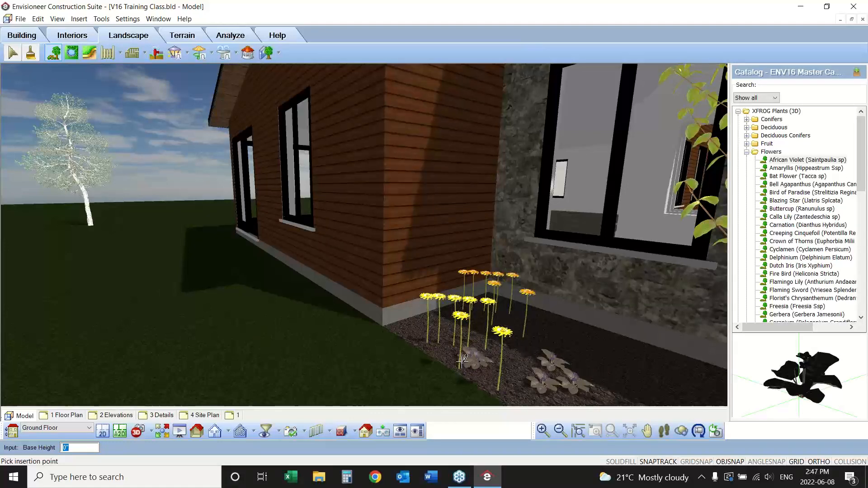
{"action": "left_click", "coordinate": [445, 346]}
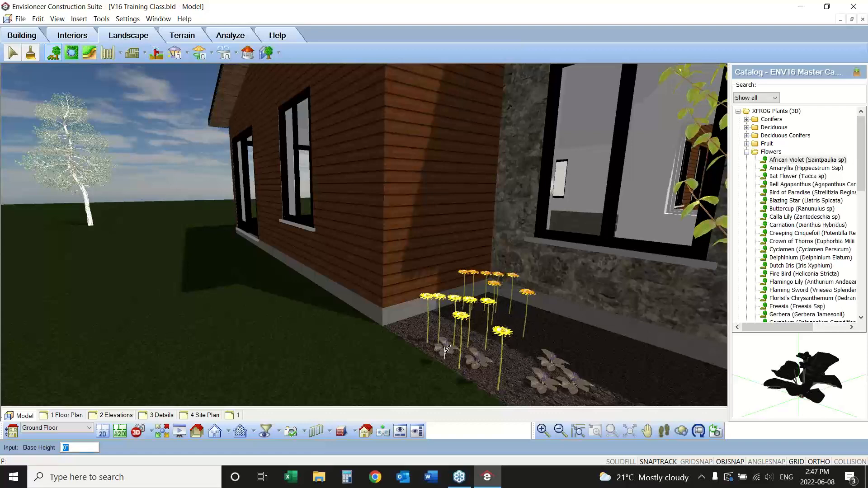
{"action": "right_click", "coordinate": [519, 358]}
{"action": "left_click", "coordinate": [533, 364]}
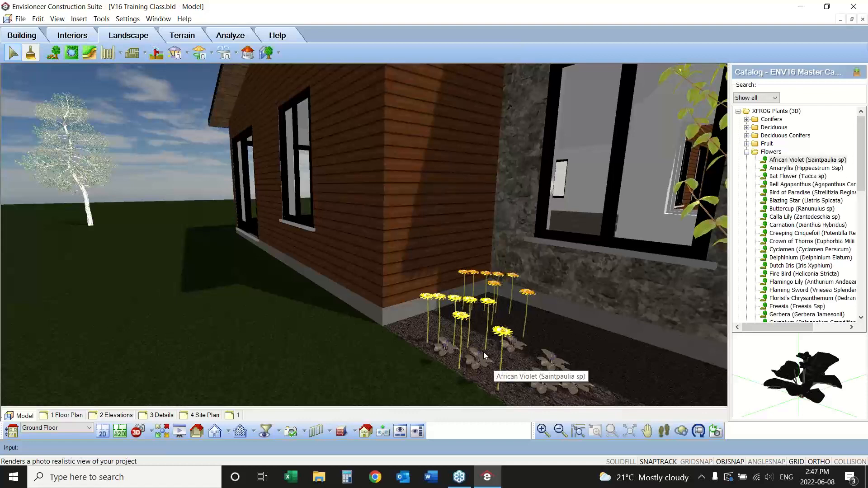
Display the house's overhead plan with solid fill turned on.
{"action": "left_click", "coordinate": [103, 431]}
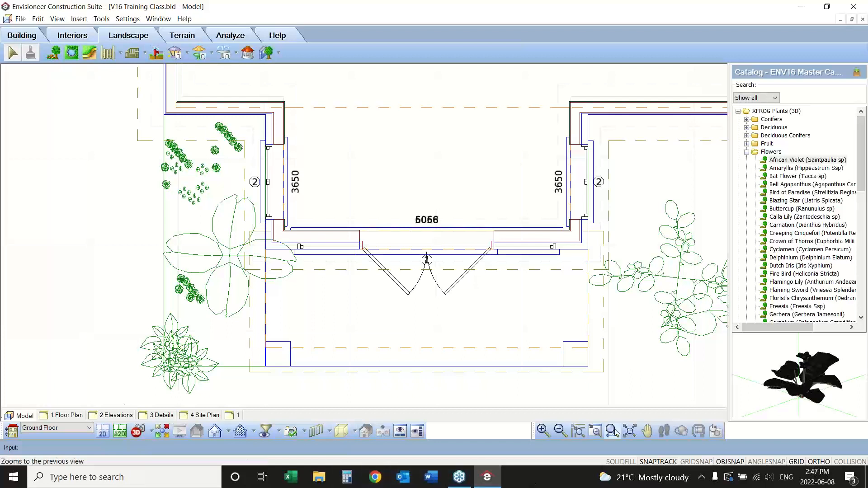
{"action": "left_click", "coordinate": [594, 431]}
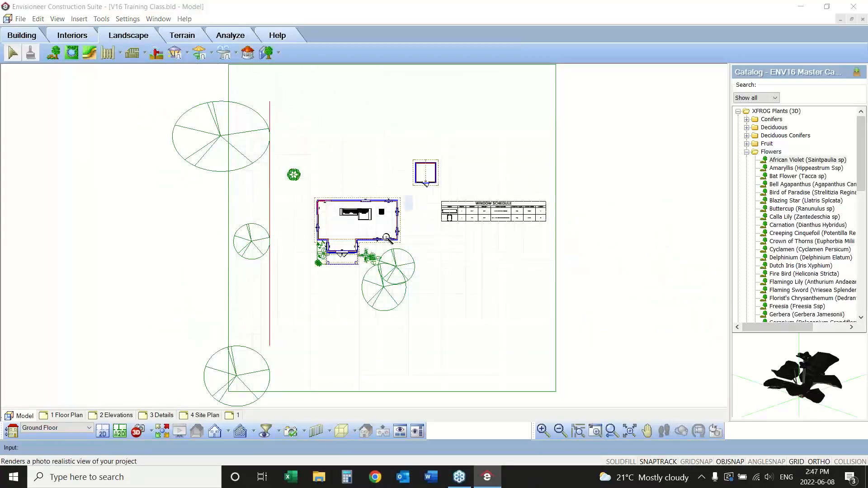
{"action": "left_click_drag", "start_coordinate": [419, 197], "coordinate": [303, 281]}
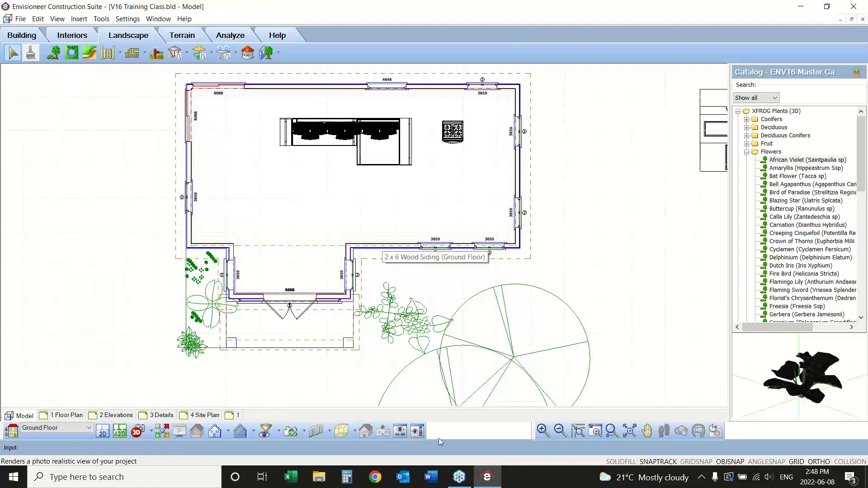
{"action": "left_click", "coordinate": [617, 461]}
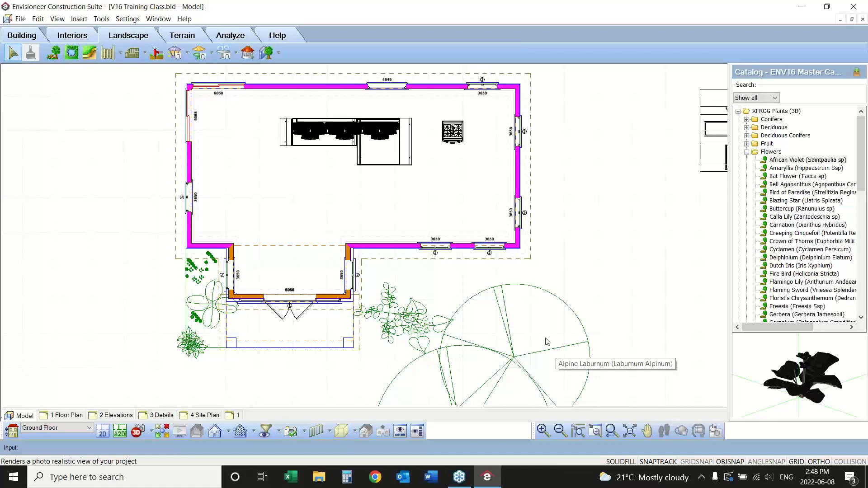
Compare the overhead plan with solid fill turned off and on again.
{"action": "left_click", "coordinate": [132, 20]}
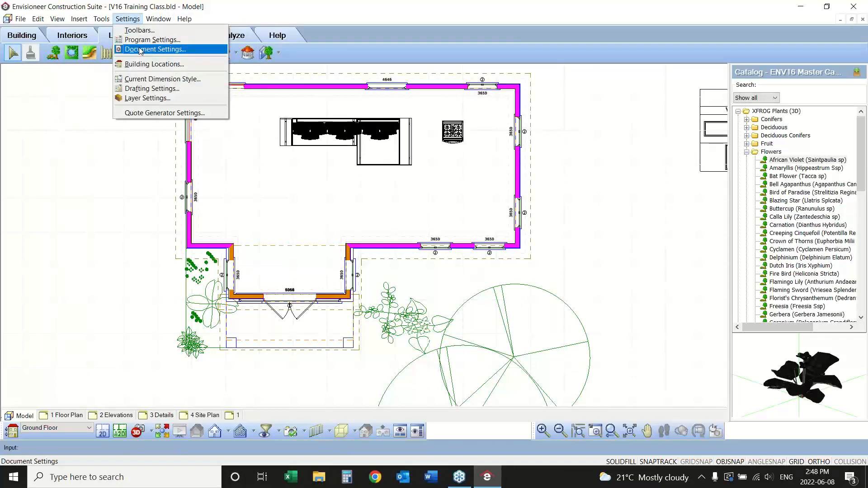
{"action": "left_click", "coordinate": [596, 234]}
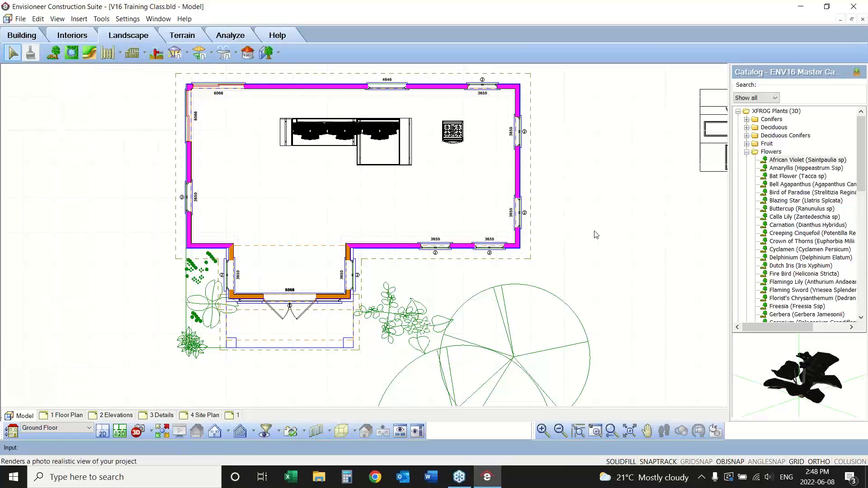
{"action": "left_click", "coordinate": [620, 461]}
{"action": "left_click", "coordinate": [620, 462]}
From the Interior View, enable solid fill on the Hardwood Floor's 2D Surface line work, using yellow (255, 255, 128).
{"action": "left_click", "coordinate": [145, 432]}
{"action": "left_click", "coordinate": [159, 409]}
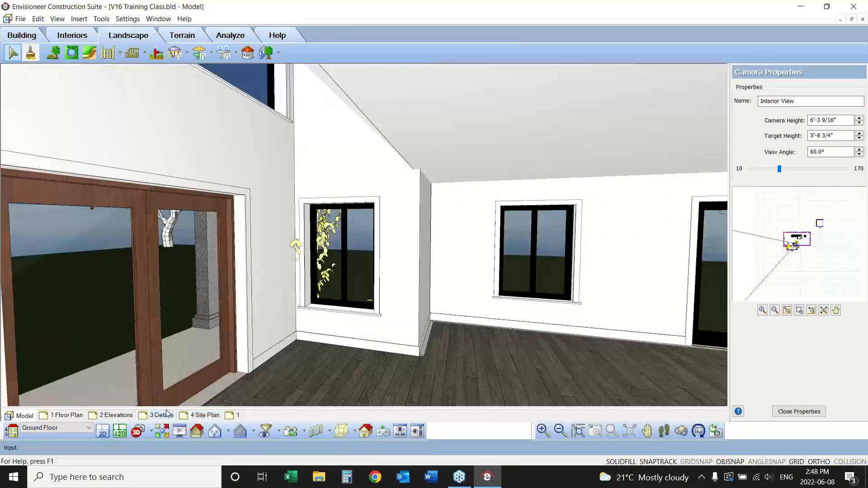
{"action": "left_click", "coordinate": [363, 378]}
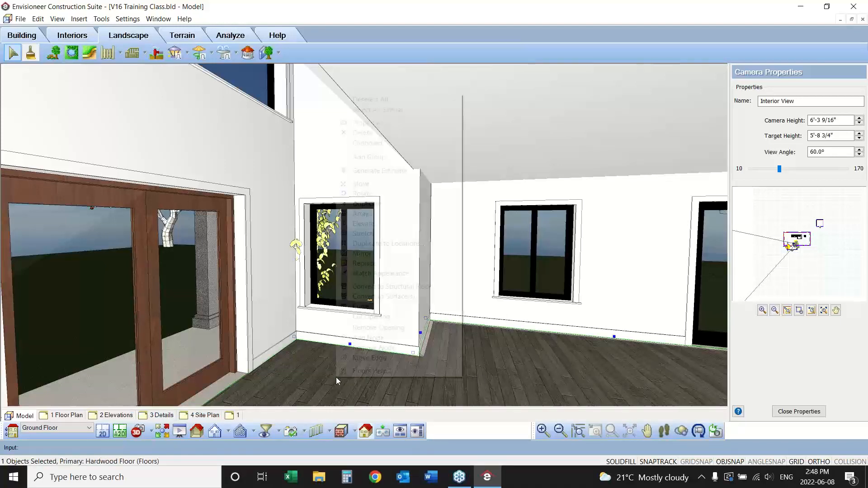
{"action": "right_click", "coordinate": [335, 377]}
{"action": "left_click", "coordinate": [402, 122]}
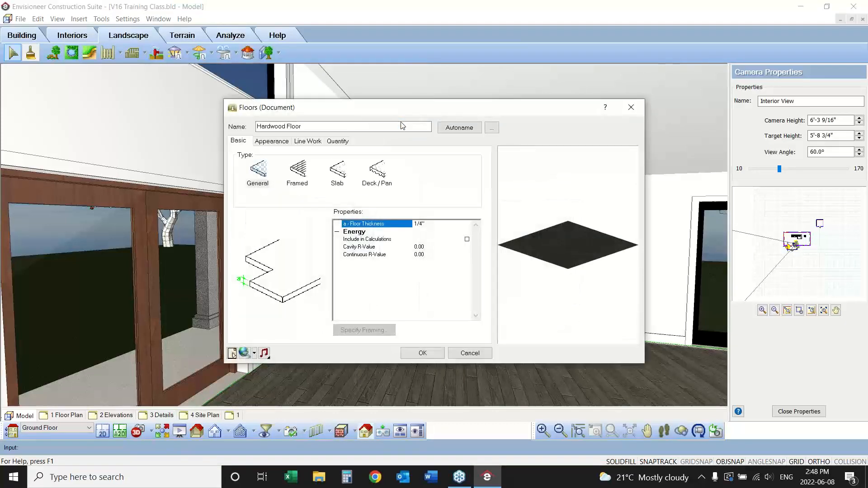
{"action": "left_click", "coordinate": [307, 141]}
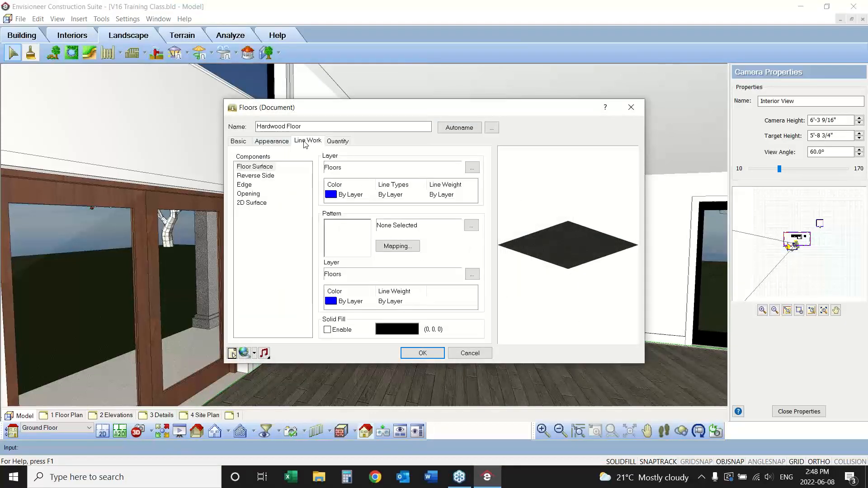
{"action": "left_click", "coordinate": [249, 204]}
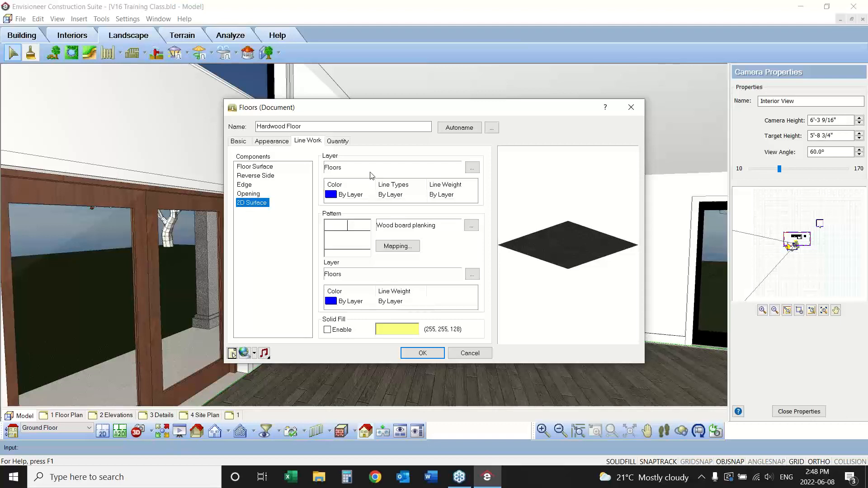
{"action": "left_click", "coordinate": [328, 331]}
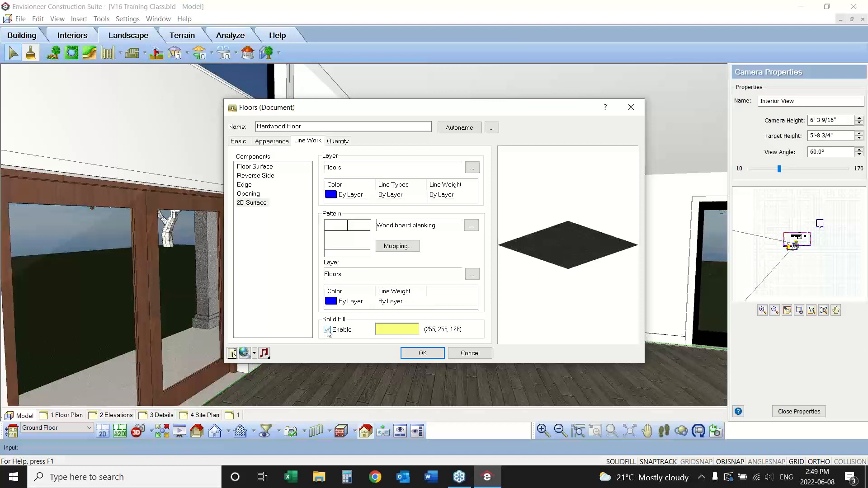
{"action": "left_click", "coordinate": [391, 328]}
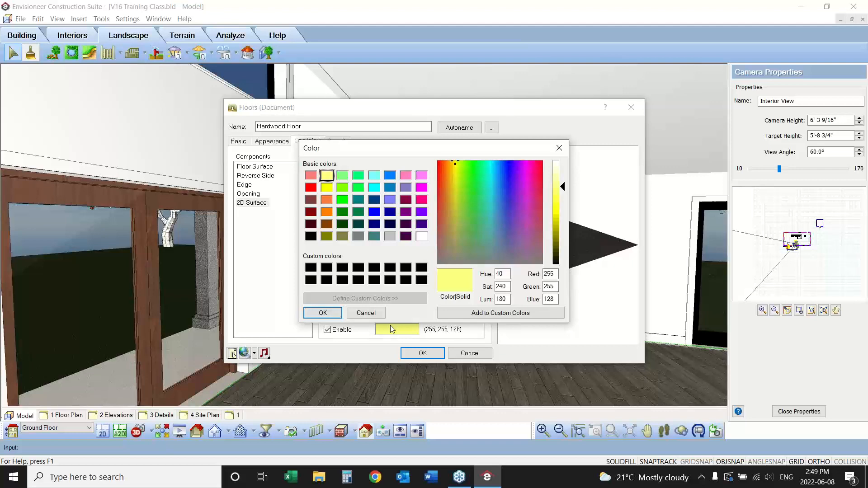
{"action": "left_click", "coordinate": [322, 312]}
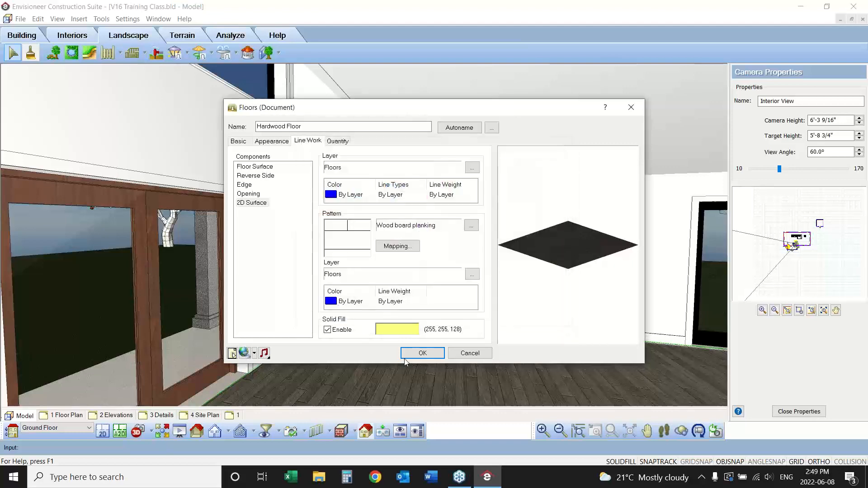
{"action": "left_click", "coordinate": [422, 352]}
Check the floor fill in the overhead plan by toggling solid fill, leaving it turned off.
{"action": "left_click", "coordinate": [102, 432]}
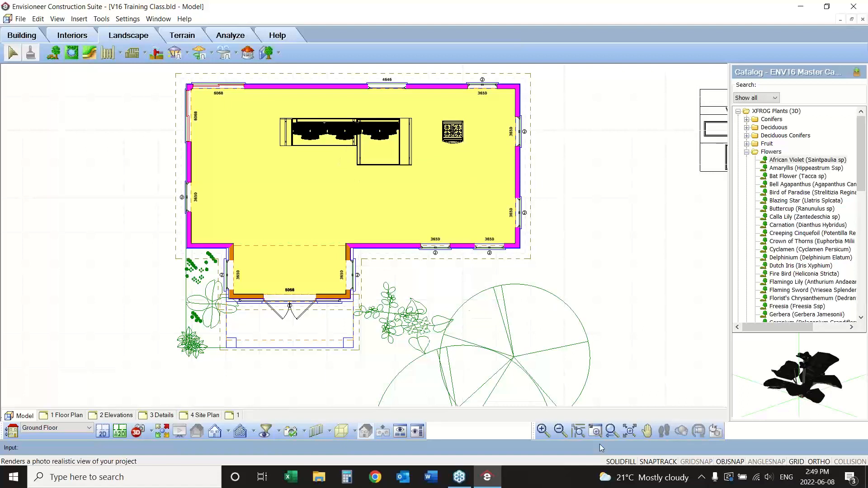
{"action": "left_click", "coordinate": [616, 461]}
{"action": "left_click", "coordinate": [616, 461]}
{"action": "left_click", "coordinate": [616, 461]}
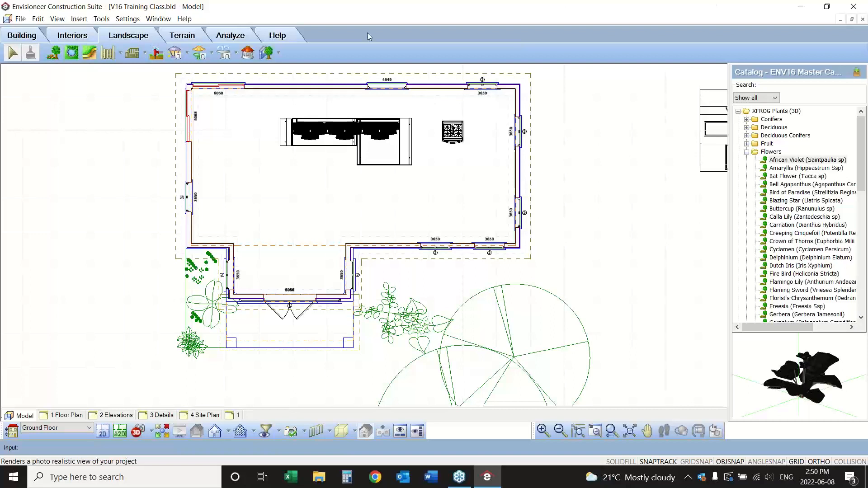
{"action": "left_click", "coordinate": [19, 19]}
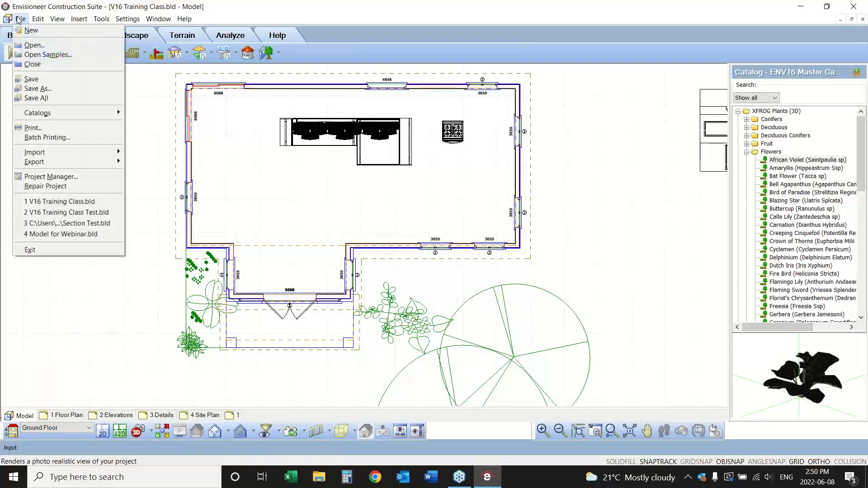
{"action": "mouse_move", "coordinate": [63, 152]}
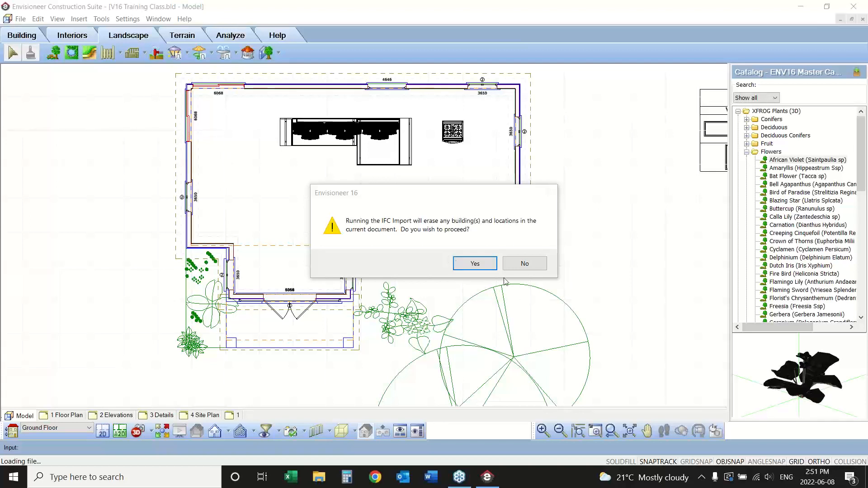
{"action": "left_click", "coordinate": [530, 266]}
Create a new project from the a-New Home Standard Construction (ft & in) template.
{"action": "left_click", "coordinate": [20, 19]}
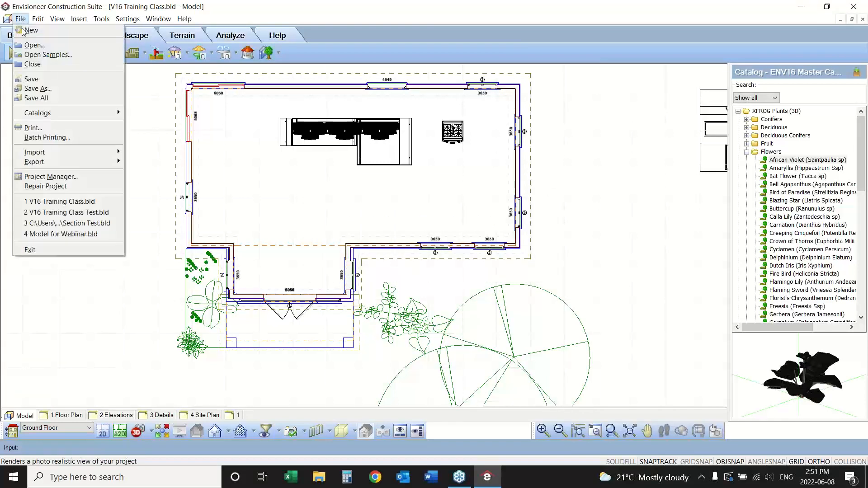
{"action": "left_click", "coordinate": [27, 28]}
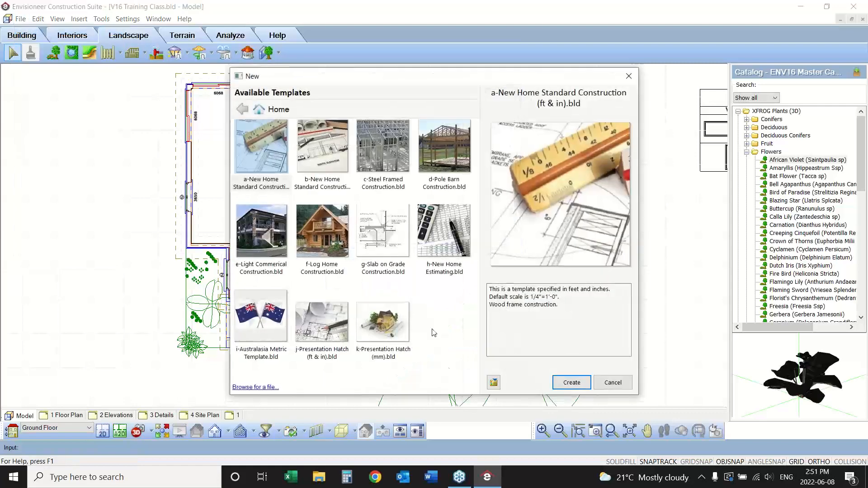
{"action": "left_click", "coordinate": [571, 382]}
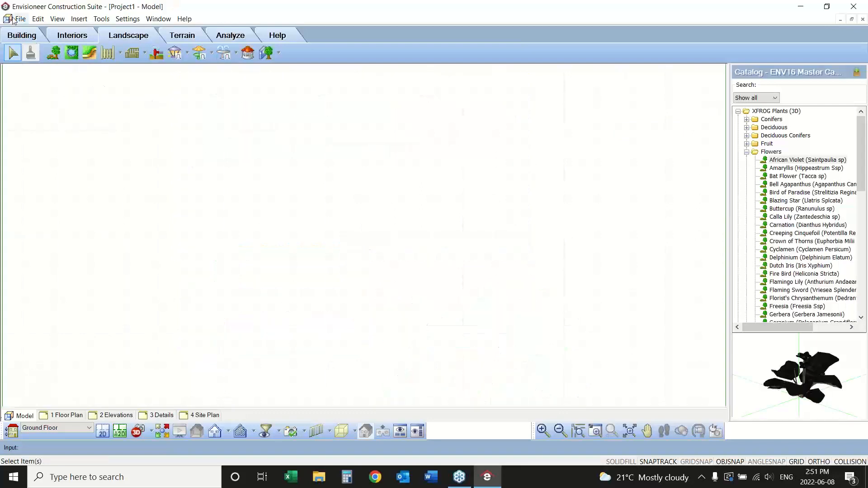
Start an IFC file import into the new project, accepting that existing buildings and locations are erased.
{"action": "left_click", "coordinate": [21, 19]}
{"action": "mouse_move", "coordinate": [67, 154]}
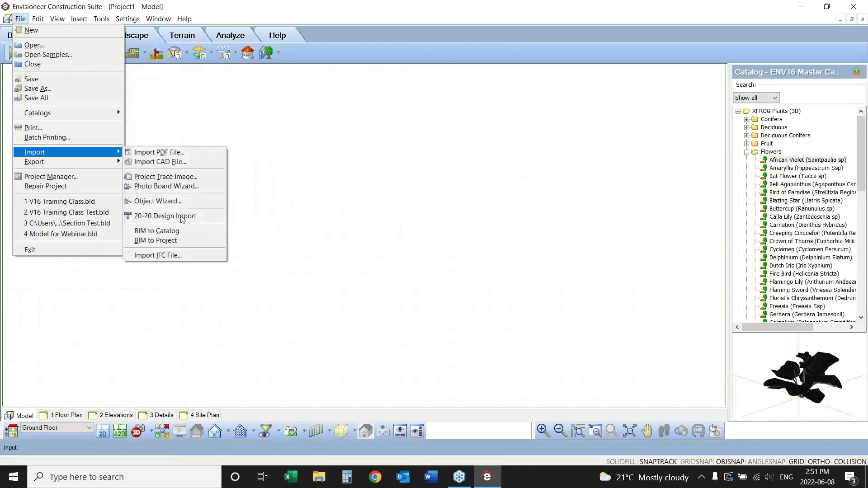
{"action": "left_click", "coordinate": [189, 259]}
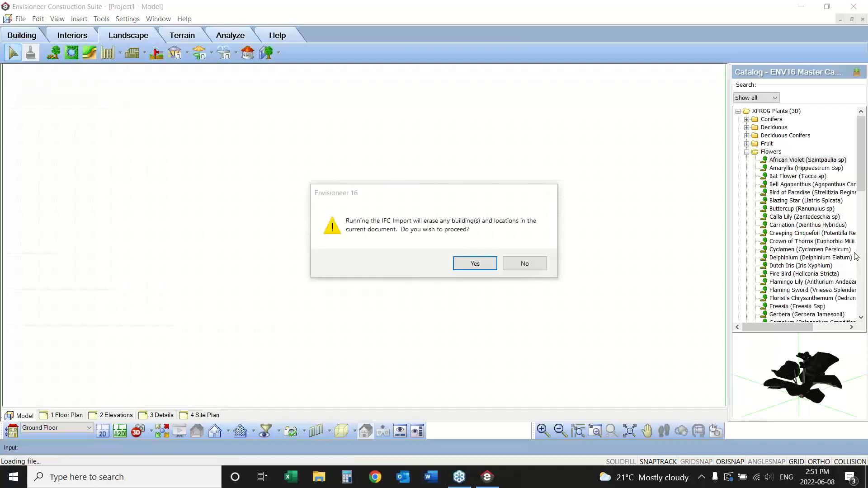
{"action": "left_click", "coordinate": [480, 268]}
{"action": "left_click", "coordinate": [476, 264]}
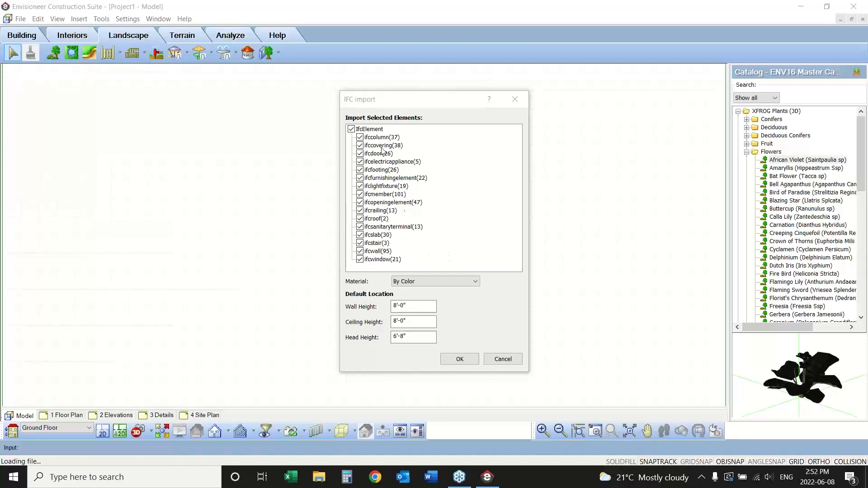
Import all the listed IFC elements with the material set to By Layer, keeping the default location heights.
{"action": "left_click", "coordinate": [415, 281]}
{"action": "left_click", "coordinate": [412, 298]}
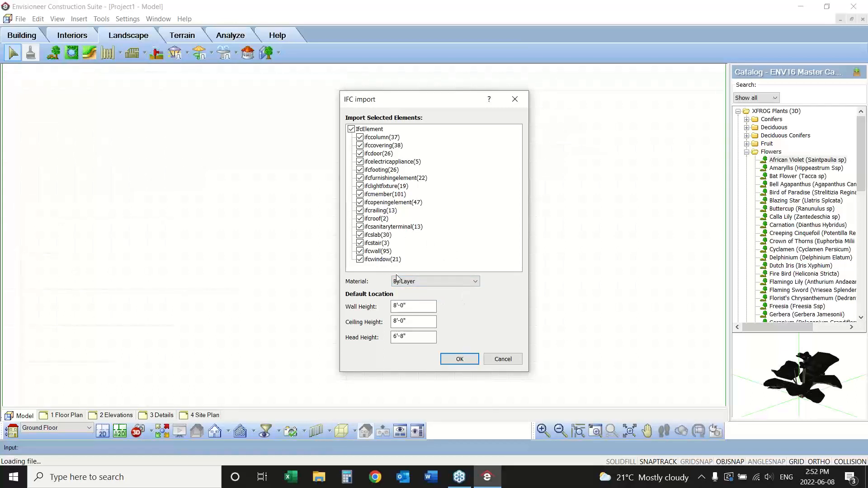
{"action": "left_click", "coordinate": [415, 307]}
{"action": "left_click", "coordinate": [421, 341]}
{"action": "left_click", "coordinate": [460, 359]}
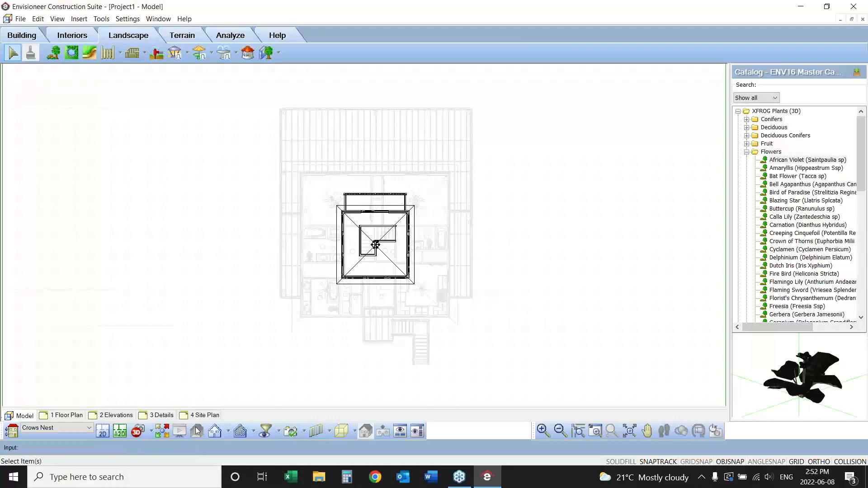
Show the imported building in a corner 3D QuickView and check its walls and roof as individual elements.
{"action": "left_click", "coordinate": [162, 431]}
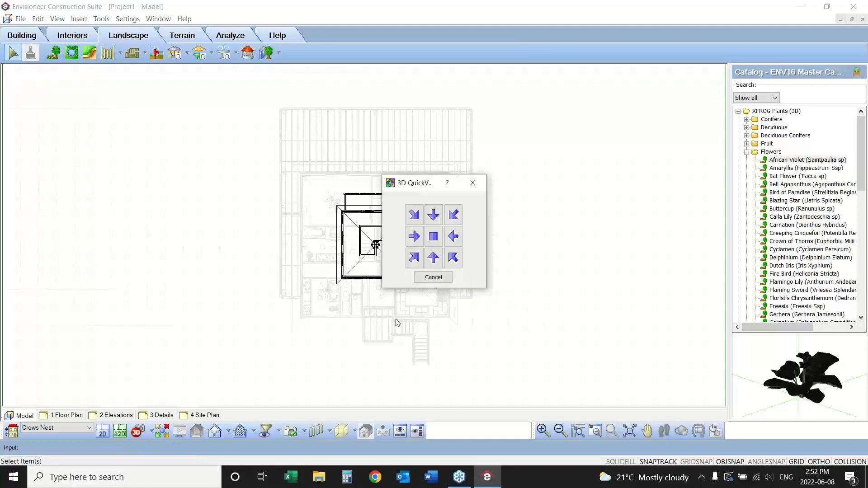
{"action": "left_click", "coordinate": [413, 259]}
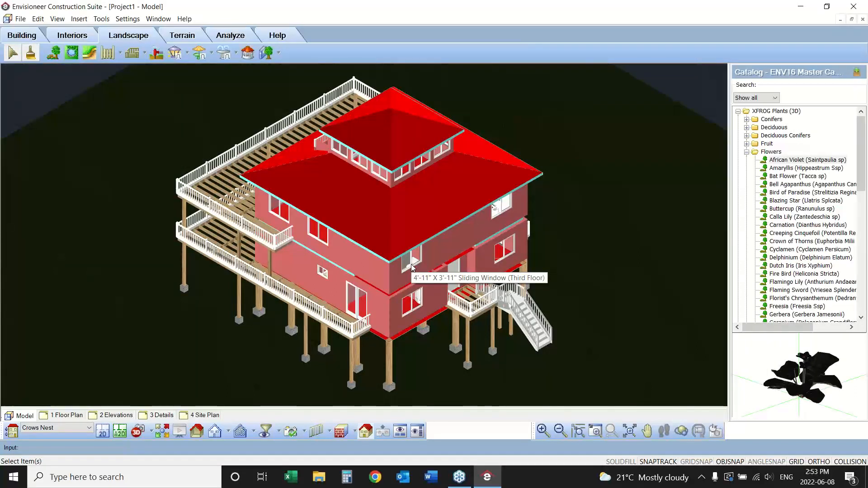
{"action": "left_click", "coordinate": [368, 266]}
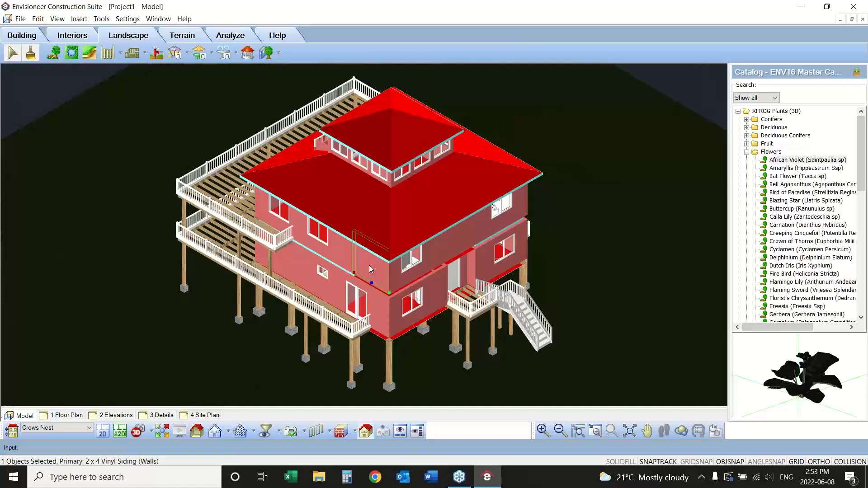
{"action": "left_click", "coordinate": [362, 213]}
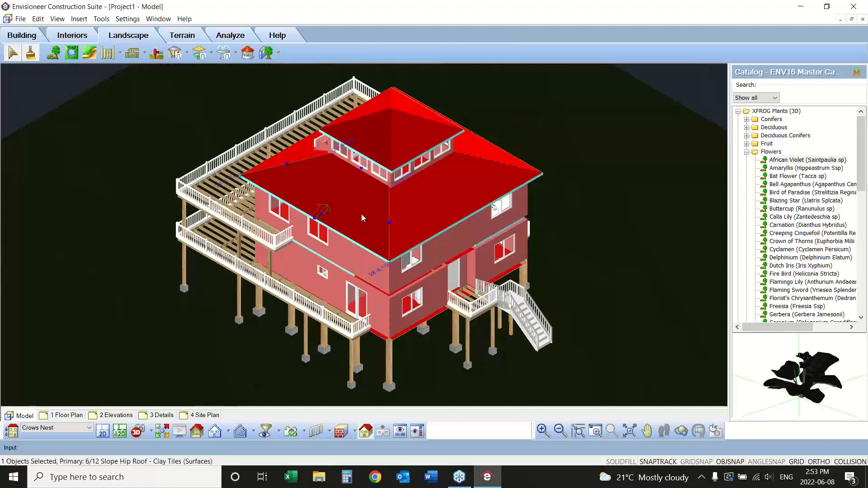
{"action": "left_click", "coordinate": [358, 305]}
Select all walls matching the 2 x 4 Vinyl Siding wall and replace them with the 2x6 Brick Wall.
{"action": "left_click", "coordinate": [366, 262]}
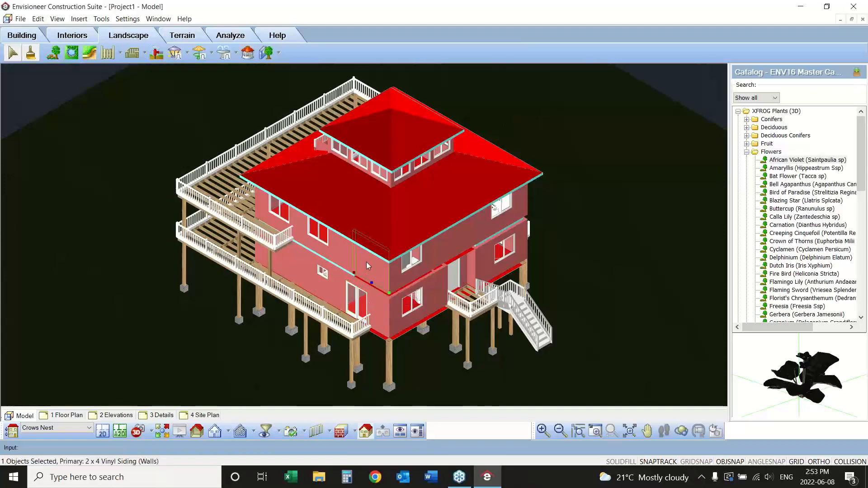
{"action": "right_click", "coordinate": [366, 262]}
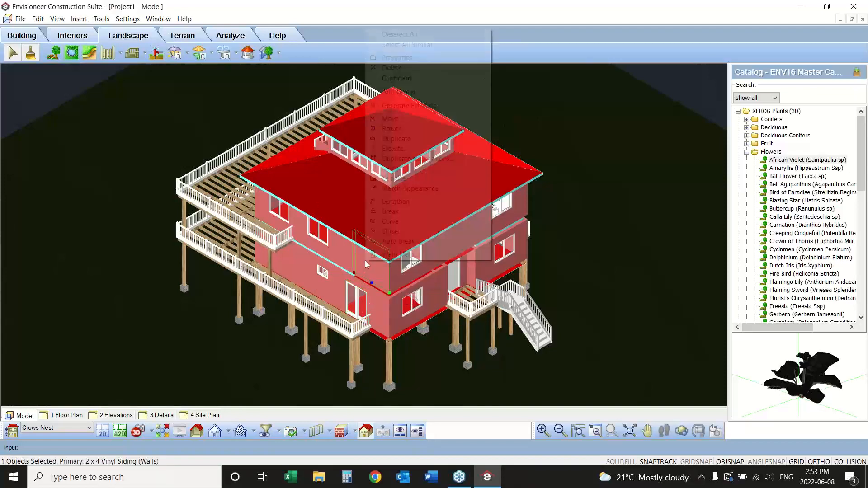
{"action": "left_click", "coordinate": [415, 46]}
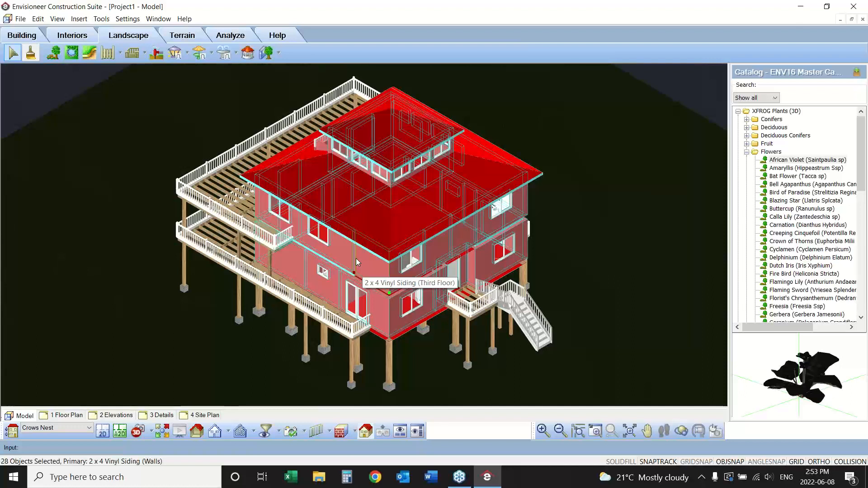
{"action": "right_click", "coordinate": [357, 259]}
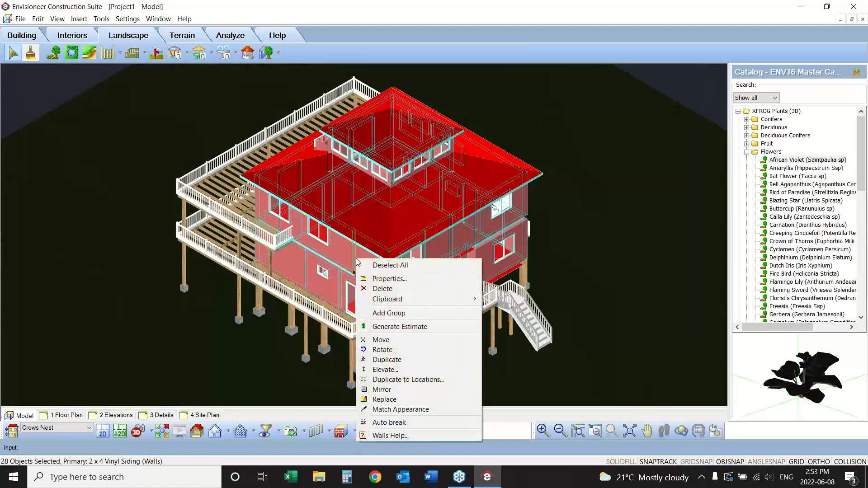
{"action": "left_click", "coordinate": [407, 399]}
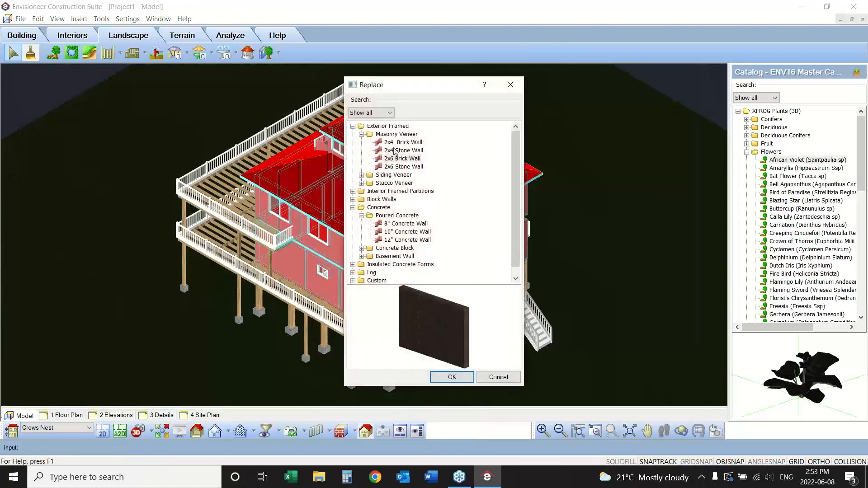
{"action": "left_click", "coordinate": [394, 143]}
{"action": "left_click", "coordinate": [395, 159]}
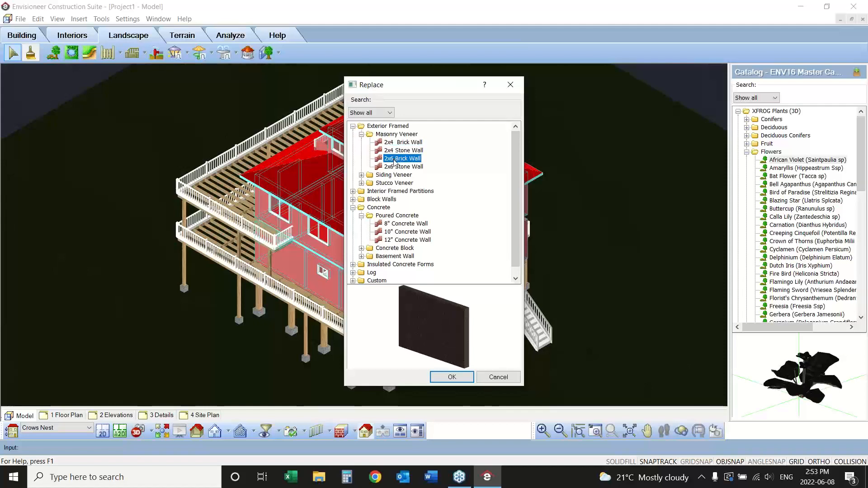
{"action": "left_click", "coordinate": [451, 376]}
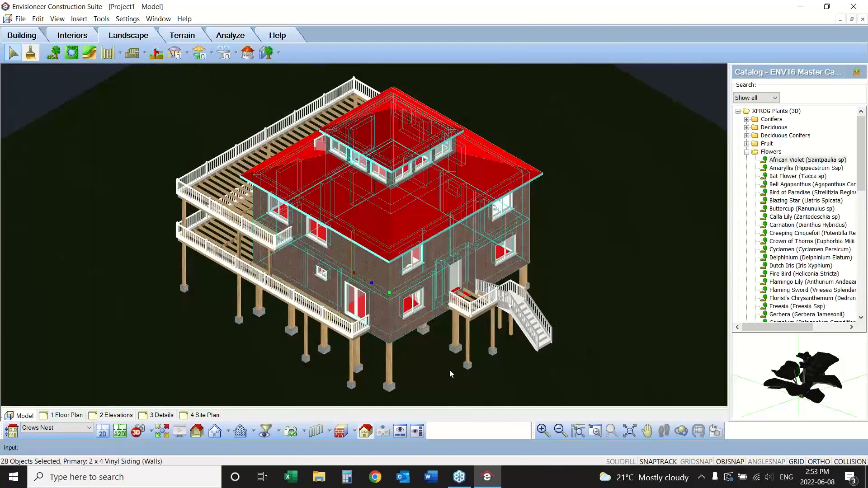
Replace the front surfaces of the Third Floor hip roof with the Wood Shake Roof Surface.
{"action": "left_click", "coordinate": [369, 218]}
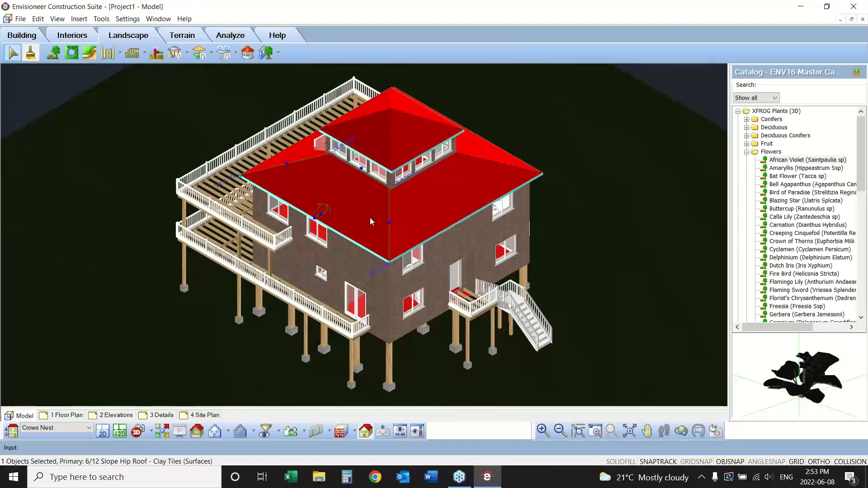
{"action": "right_click", "coordinate": [370, 218]}
{"action": "left_click", "coordinate": [393, 234]}
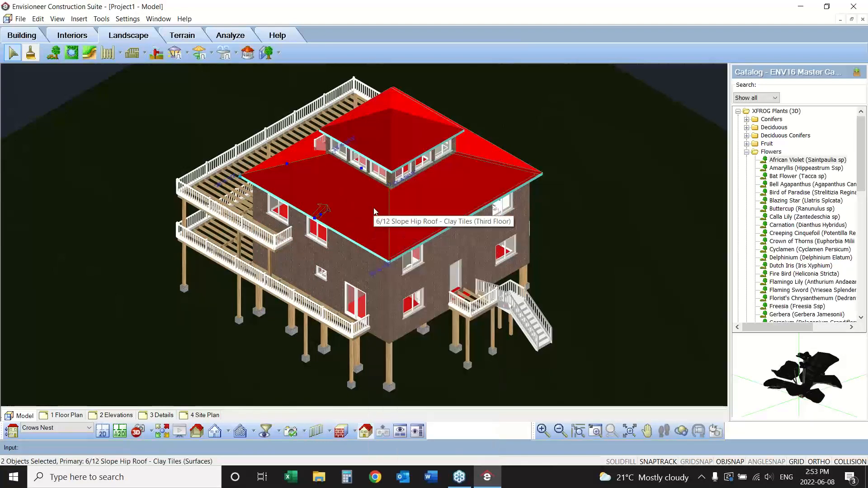
{"action": "right_click", "coordinate": [374, 208]}
{"action": "left_click", "coordinate": [394, 349]}
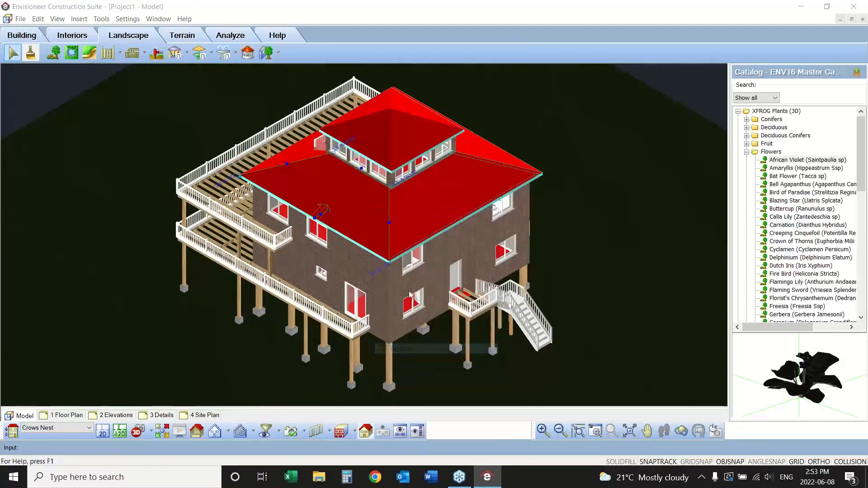
{"action": "left_click", "coordinate": [406, 208]}
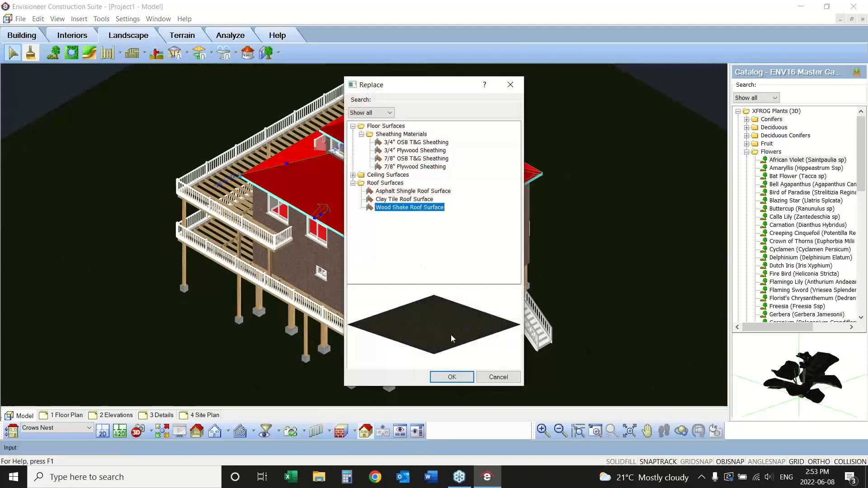
{"action": "left_click", "coordinate": [450, 378]}
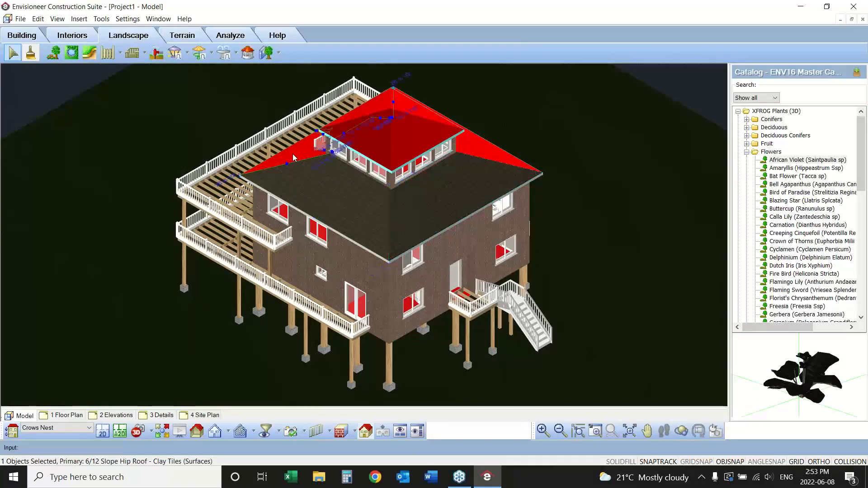
Replace the rear surfaces of the lower hip roof with the Wood Shake Roof Surface and clear the selection.
{"action": "right_click", "coordinate": [292, 153]}
{"action": "left_click", "coordinate": [317, 170]}
{"action": "right_click", "coordinate": [310, 155]}
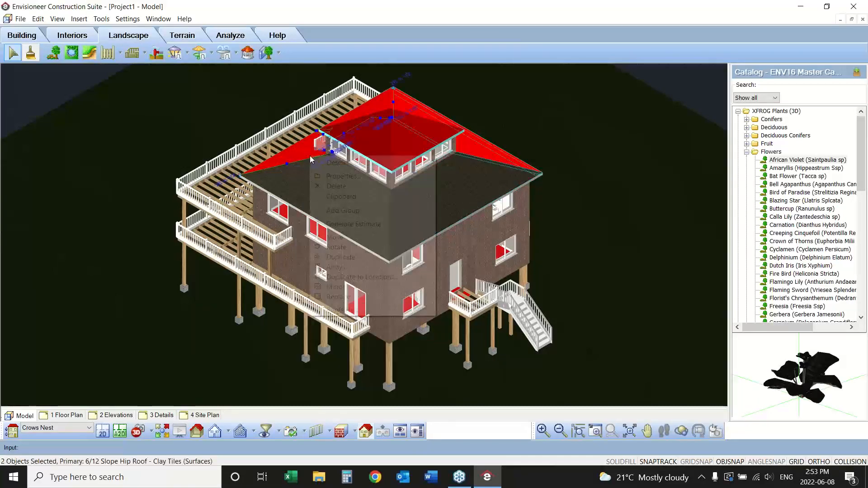
{"action": "left_click", "coordinate": [335, 296]}
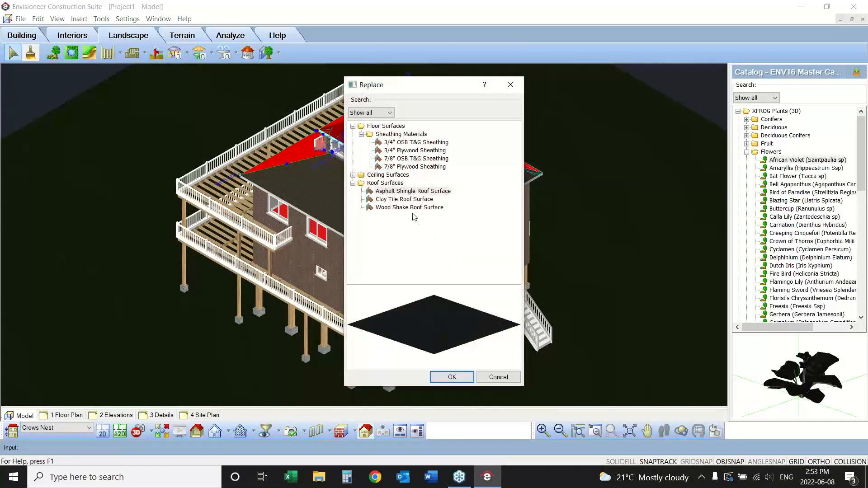
{"action": "left_click", "coordinate": [407, 208]}
{"action": "left_click", "coordinate": [451, 374]}
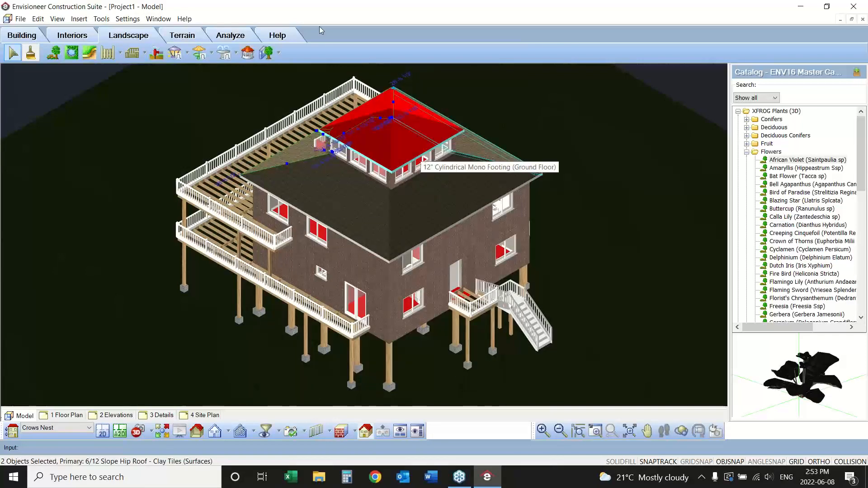
{"action": "left_click", "coordinate": [584, 194]}
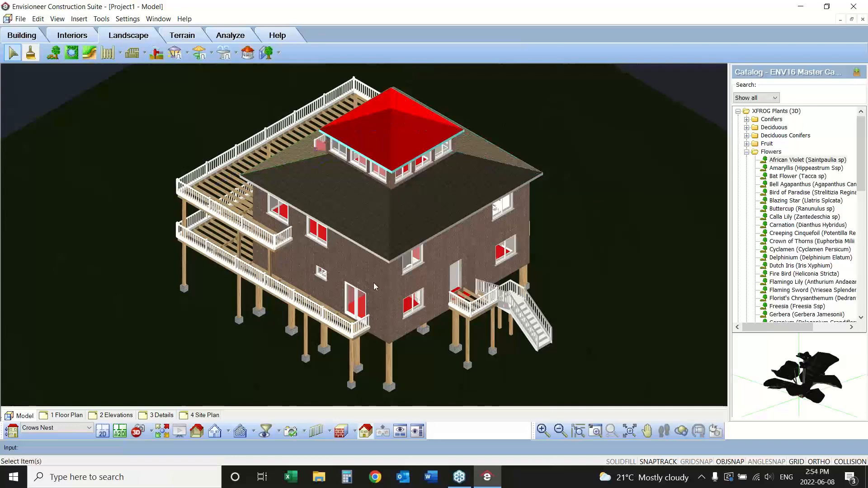
Display only the framing of the imported building, dismissing the framing properties notice.
{"action": "left_click", "coordinate": [58, 19]}
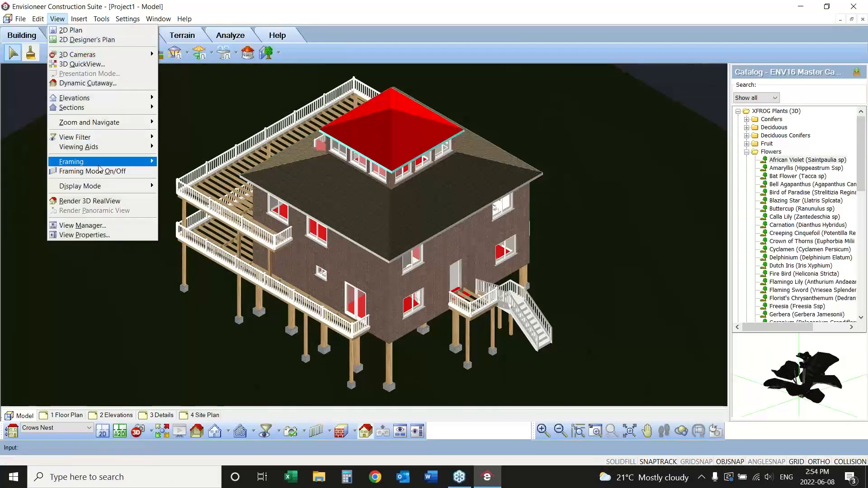
{"action": "mouse_move", "coordinate": [98, 162]}
{"action": "left_click", "coordinate": [181, 162]}
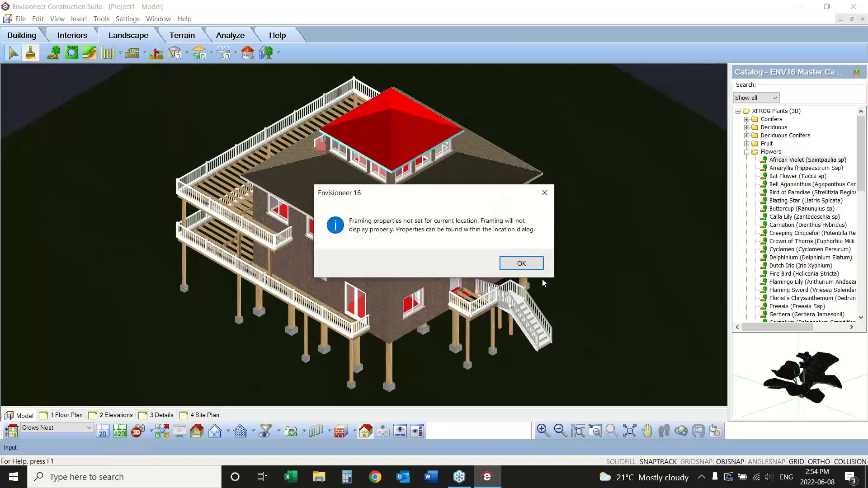
{"action": "left_click", "coordinate": [519, 263]}
In the building locations, set the Ground Floor's infill framing configuration to 16" O/C.
{"action": "left_click", "coordinate": [128, 19]}
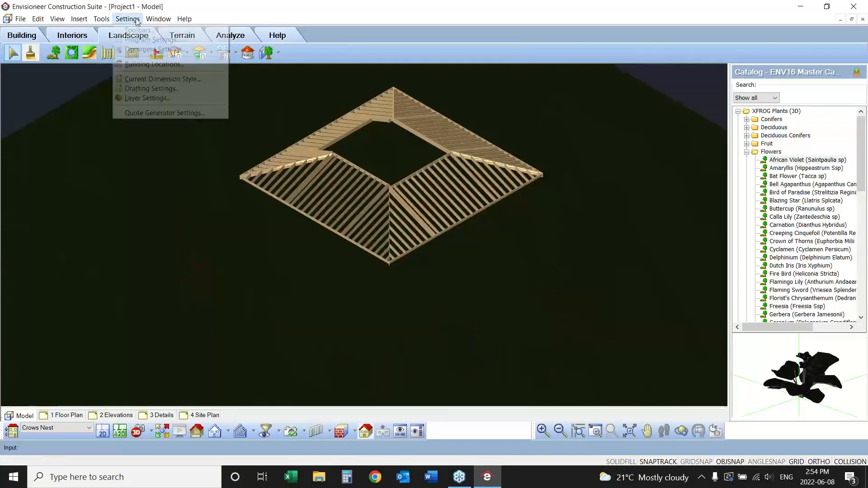
{"action": "left_click", "coordinate": [145, 65]}
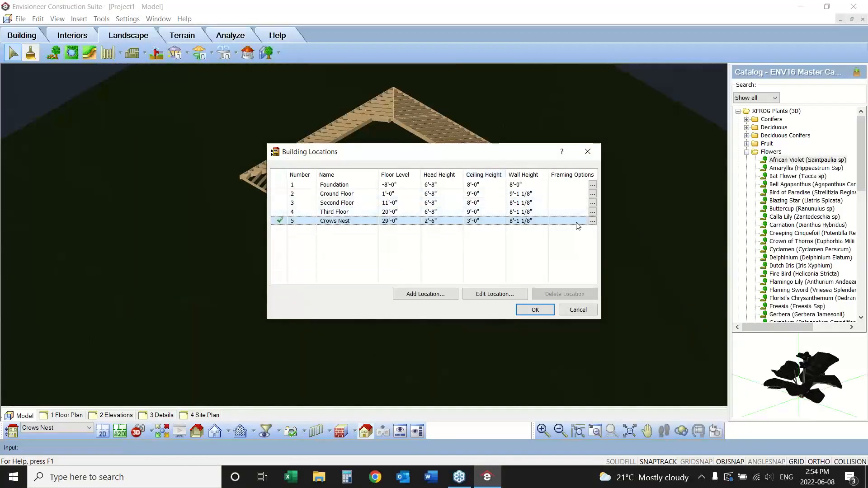
{"action": "double_click", "coordinate": [557, 194]}
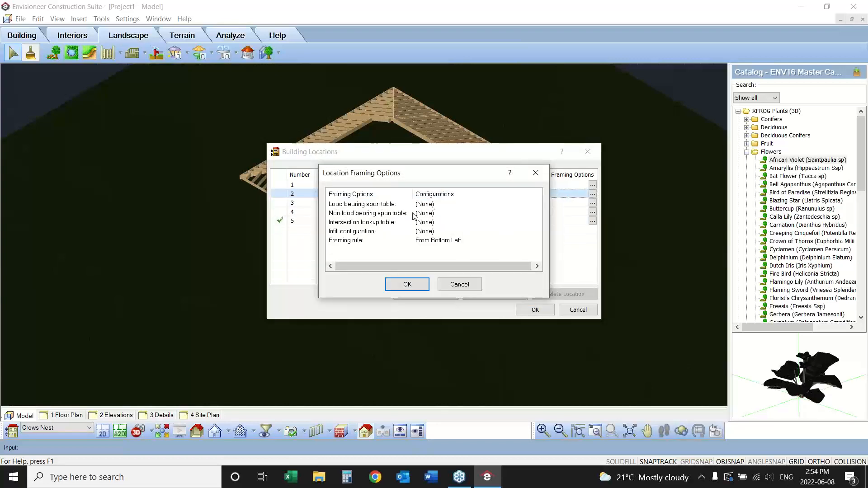
{"action": "left_click", "coordinate": [435, 232]}
{"action": "double_click", "coordinate": [434, 232]}
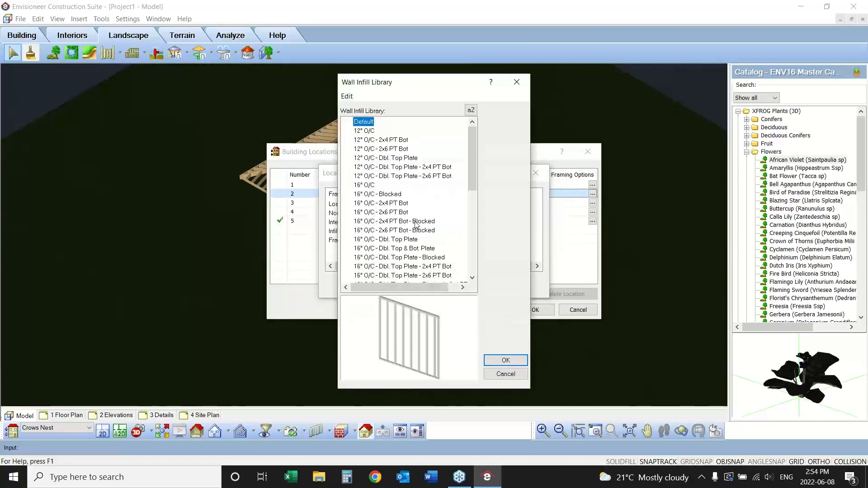
{"action": "left_click", "coordinate": [368, 185]}
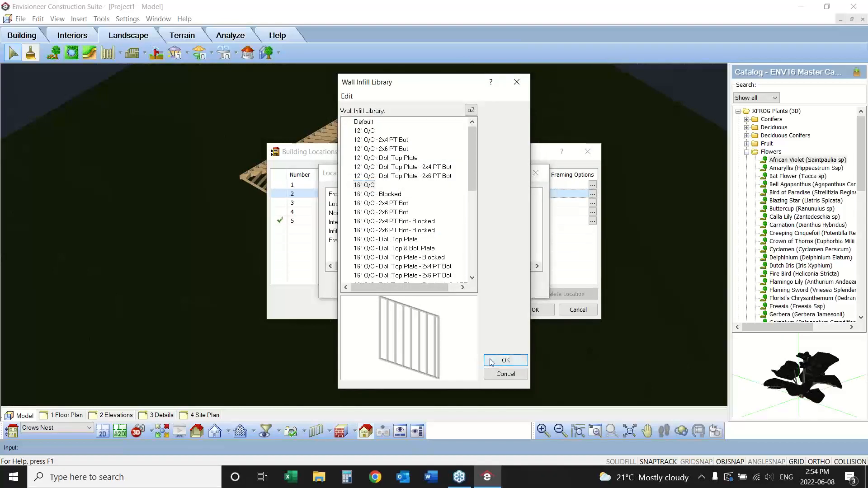
{"action": "left_click", "coordinate": [505, 360]}
{"action": "left_click", "coordinate": [416, 285]}
{"action": "left_click", "coordinate": [528, 312]}
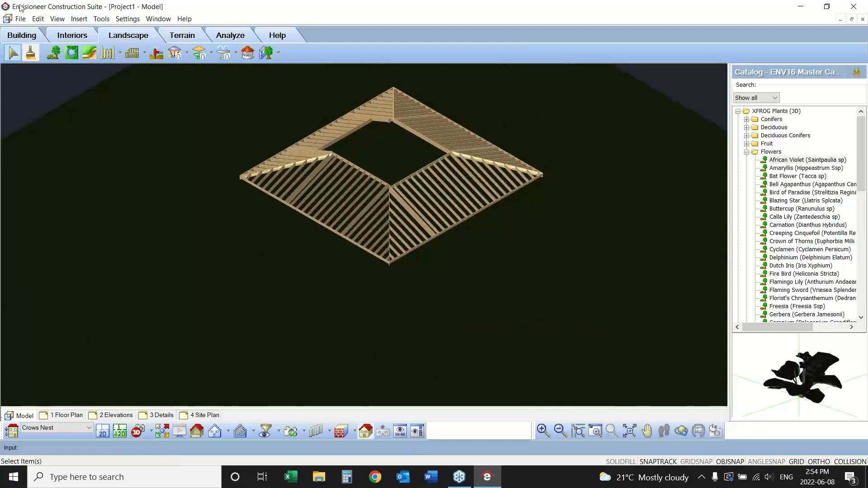
Display all building elements except the framing.
{"action": "left_click", "coordinate": [58, 19]}
{"action": "mouse_move", "coordinate": [103, 161]}
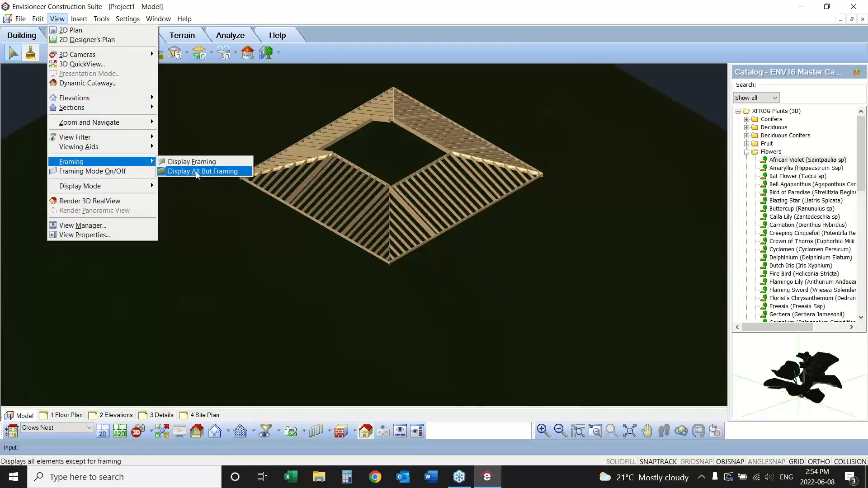
{"action": "left_click", "coordinate": [201, 176]}
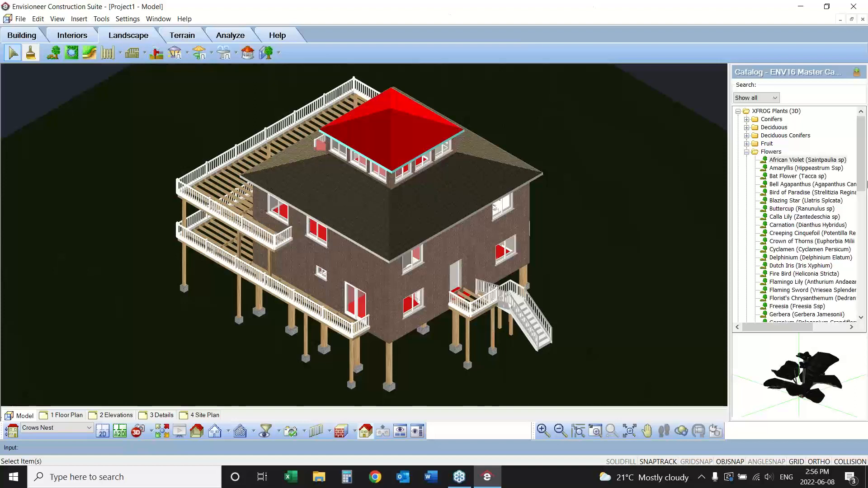
{"action": "left_click", "coordinate": [860, 250]}
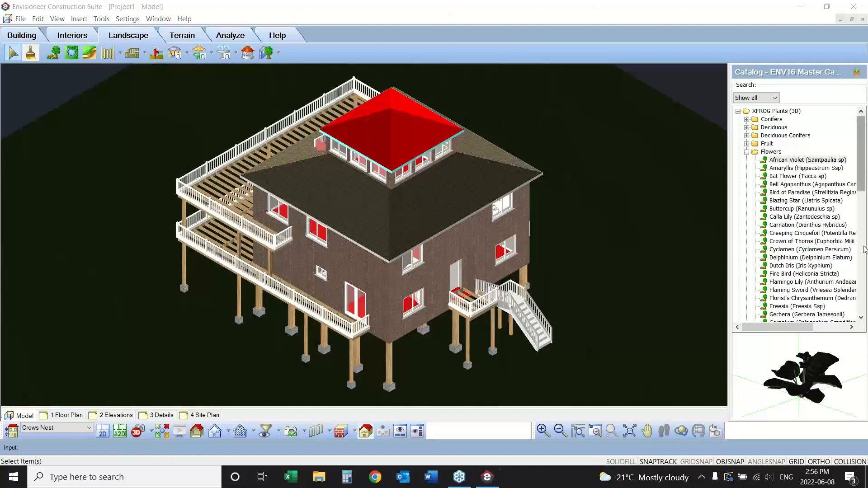